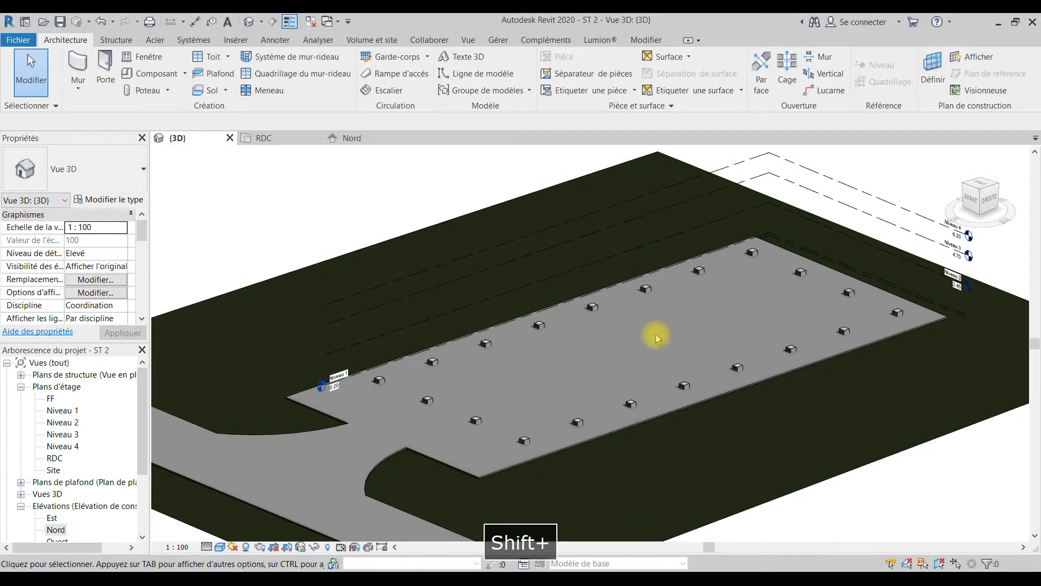
# Examine the rectangular footings beneath the terrain and the concrete columns above the slab from several angles in the 3D view
pyautogui.keyDown('shift'); pyautogui.moveTo(616, 449); pyautogui.dragTo(598, 485, button='middle'); pyautogui.keyUp('shift')
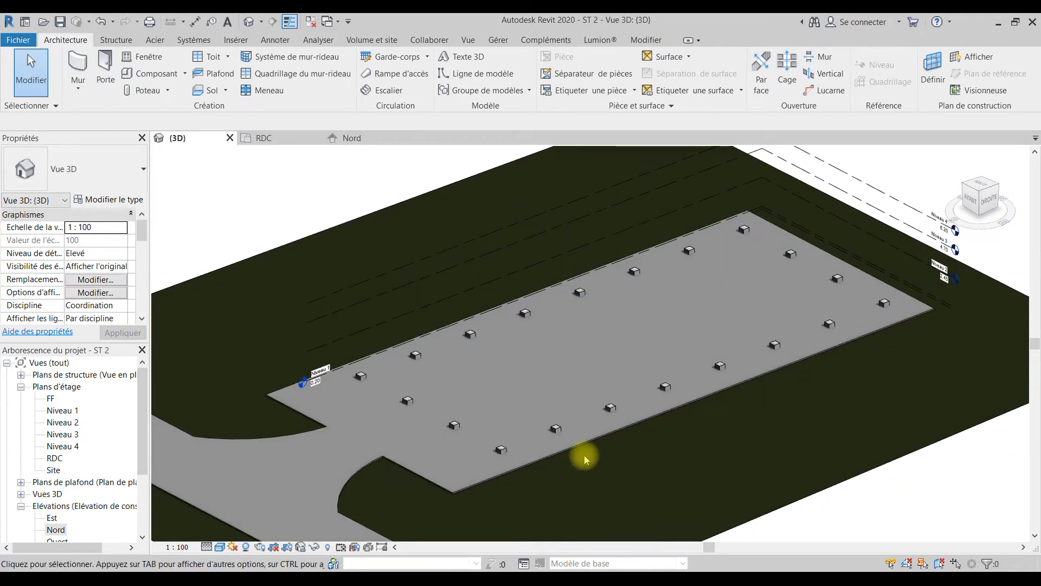
pyautogui.click(429, 483)
pyautogui.press('Escape')
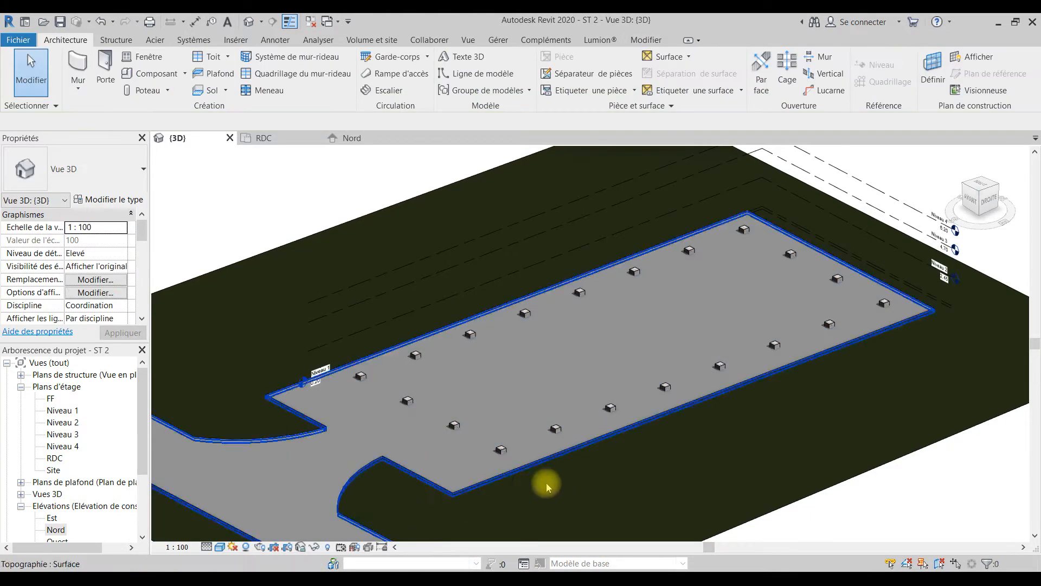
pyautogui.keyDown('shift'); pyautogui.moveTo(632, 481); pyautogui.dragTo(623, 328, button='middle'); pyautogui.keyUp('shift')
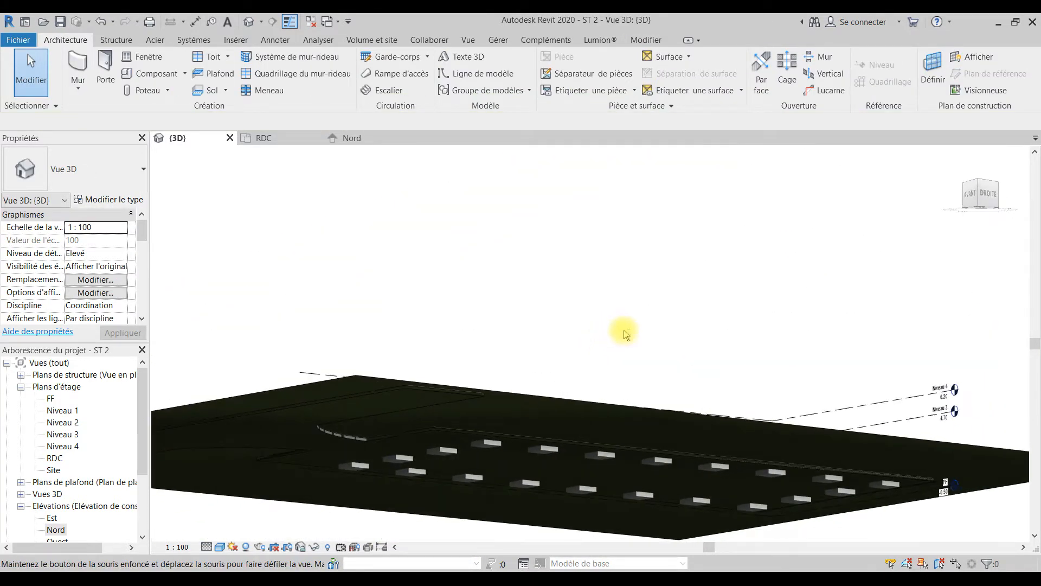
pyautogui.scroll(5, 474, 470)
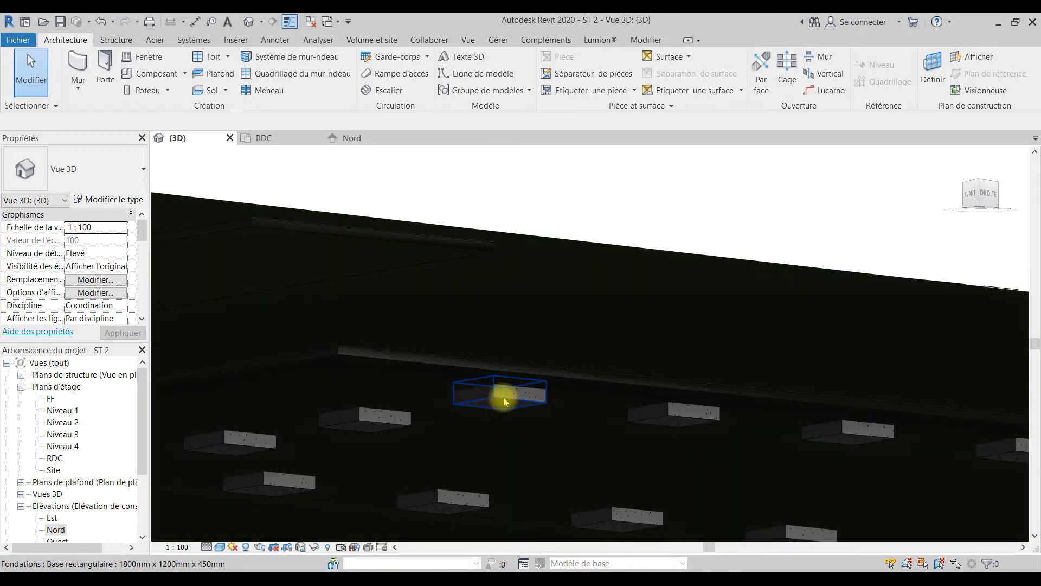
pyautogui.click(494, 392)
pyautogui.click(546, 187)
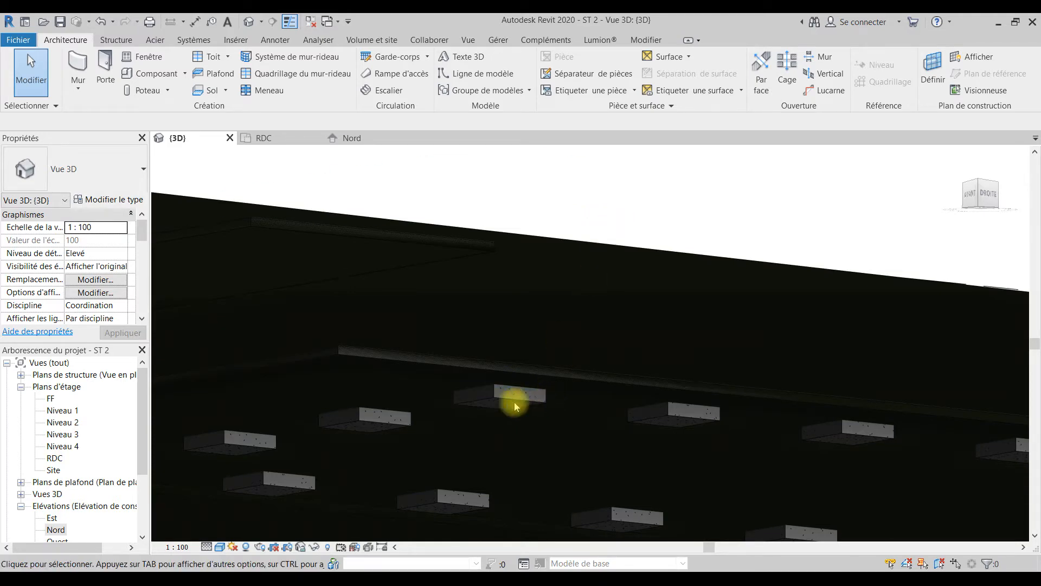
pyautogui.scroll(-3, 675, 171)
pyautogui.keyDown('shift'); pyautogui.moveTo(675, 172); pyautogui.dragTo(606, 328, button='middle'); pyautogui.keyUp('shift')
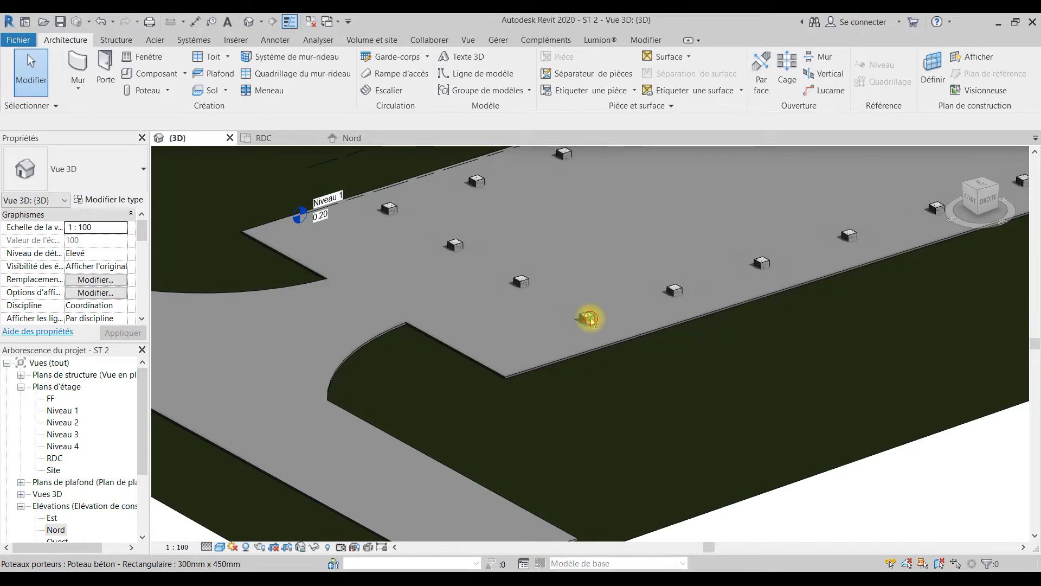
pyautogui.click(590, 320)
pyautogui.press('Escape')
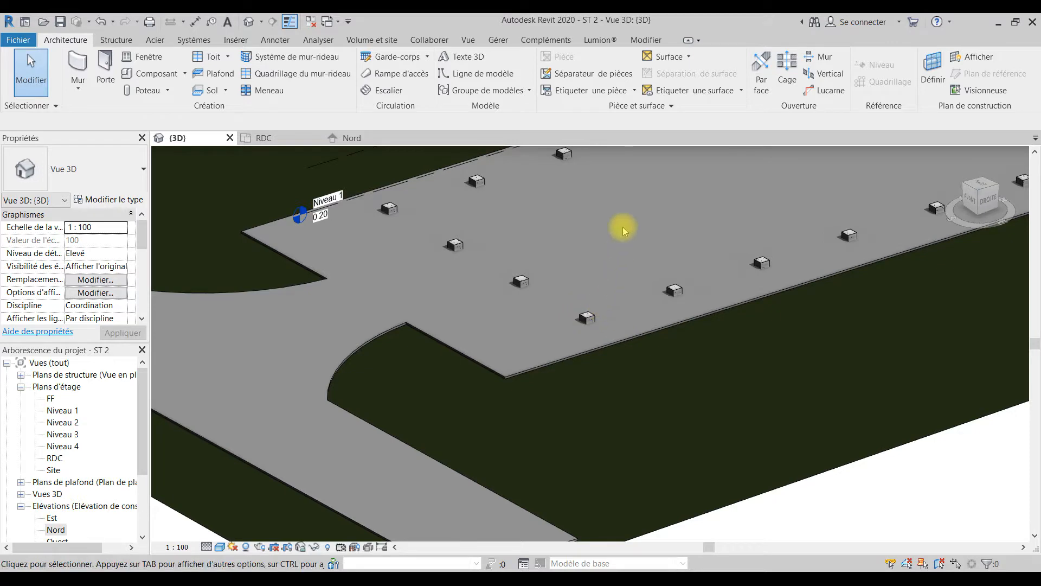
pyautogui.keyDown('shift'); pyautogui.moveTo(643, 238); pyautogui.dragTo(466, 455, button='middle'); pyautogui.keyUp('shift')
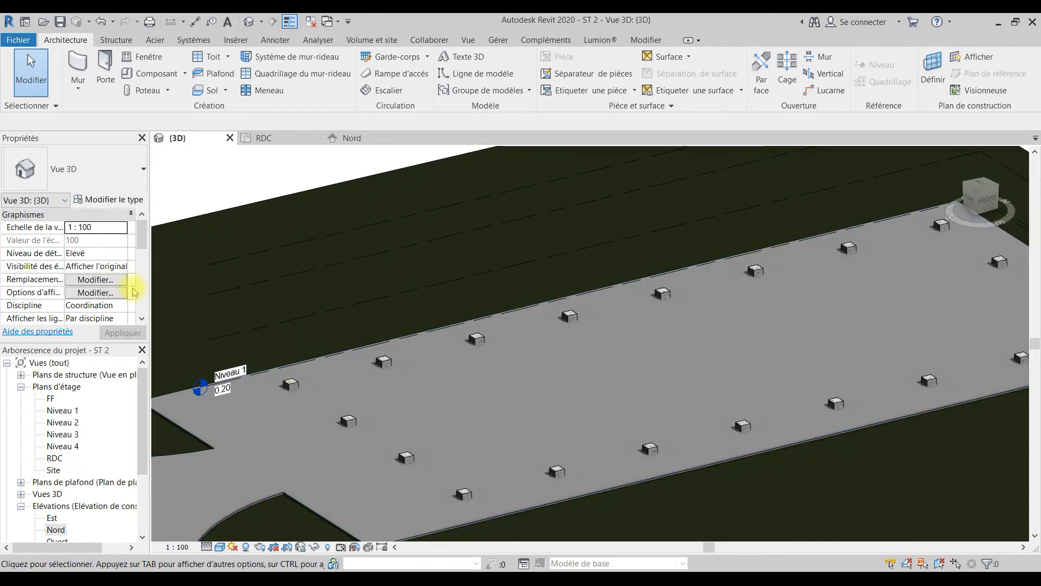
# Open the RDC floor plan and focus on the existing columns along grid A
pyautogui.click(265, 138)
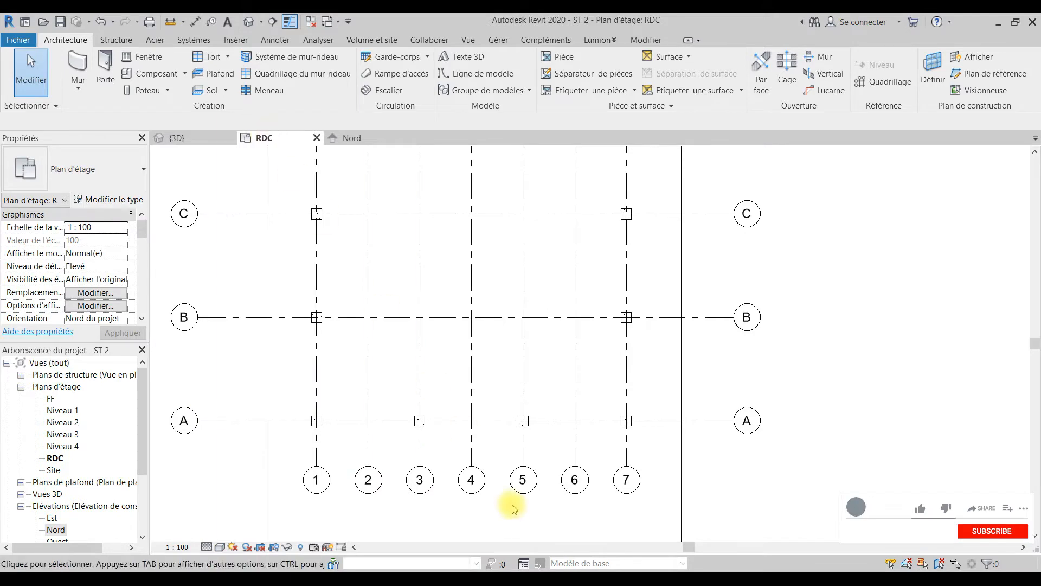
pyautogui.scroll(-2, 509, 499)
pyautogui.scroll(-3, 499, 430)
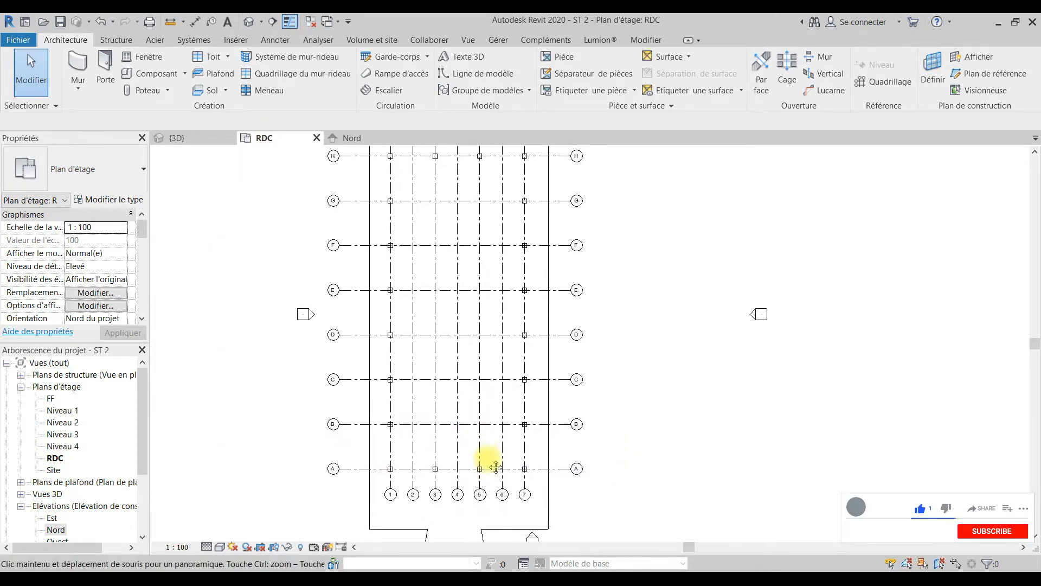
pyautogui.scroll(4, 518, 471)
pyautogui.moveTo(389, 479); pyautogui.dragTo(517, 490, button='middle')
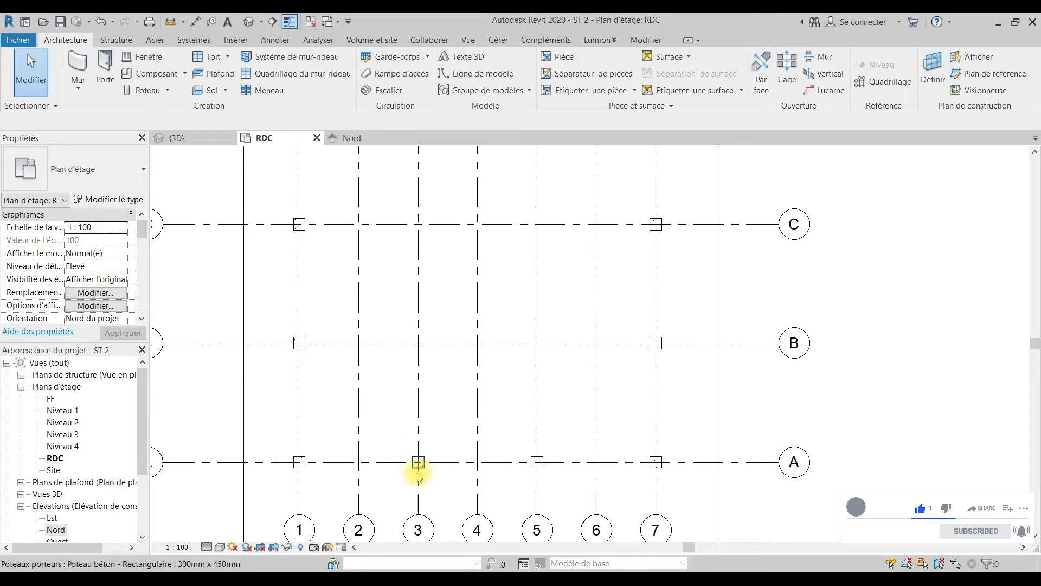
# Start placing a vertical structural column, dismiss the save reminder without saving, and review the column types already loaded
pyautogui.click(122, 42)
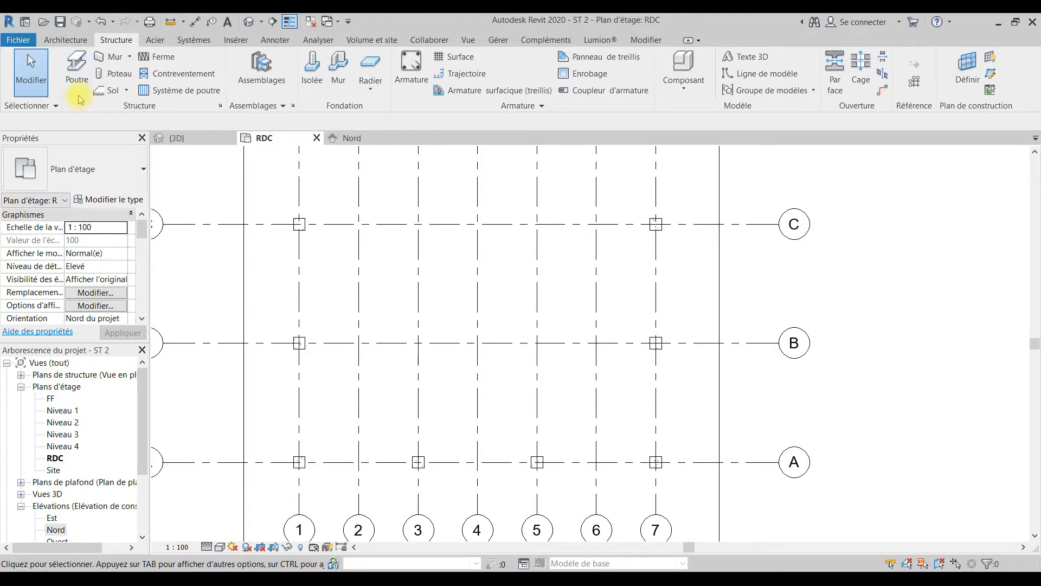
pyautogui.click(120, 79)
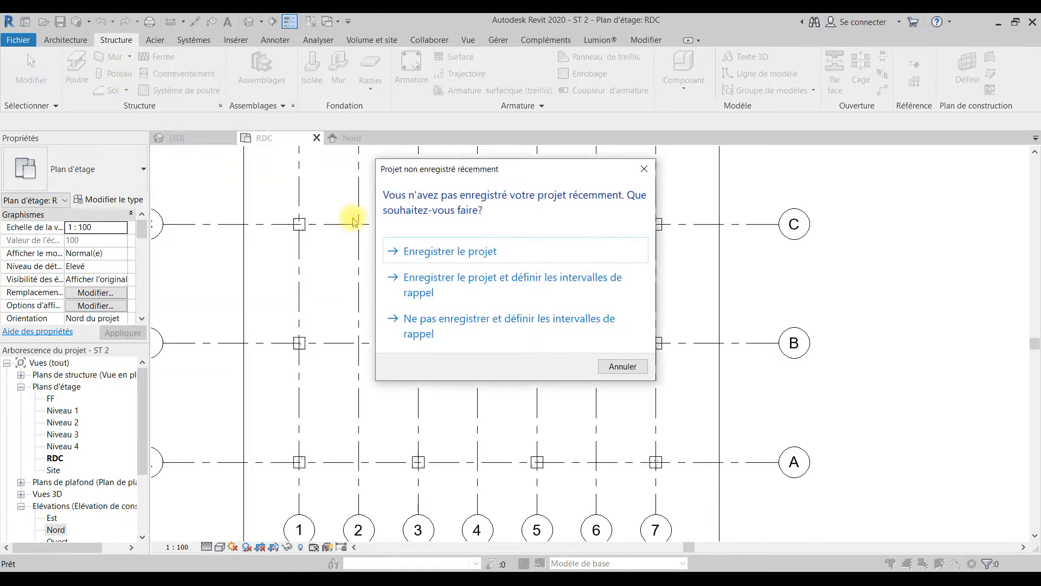
pyautogui.click(638, 170)
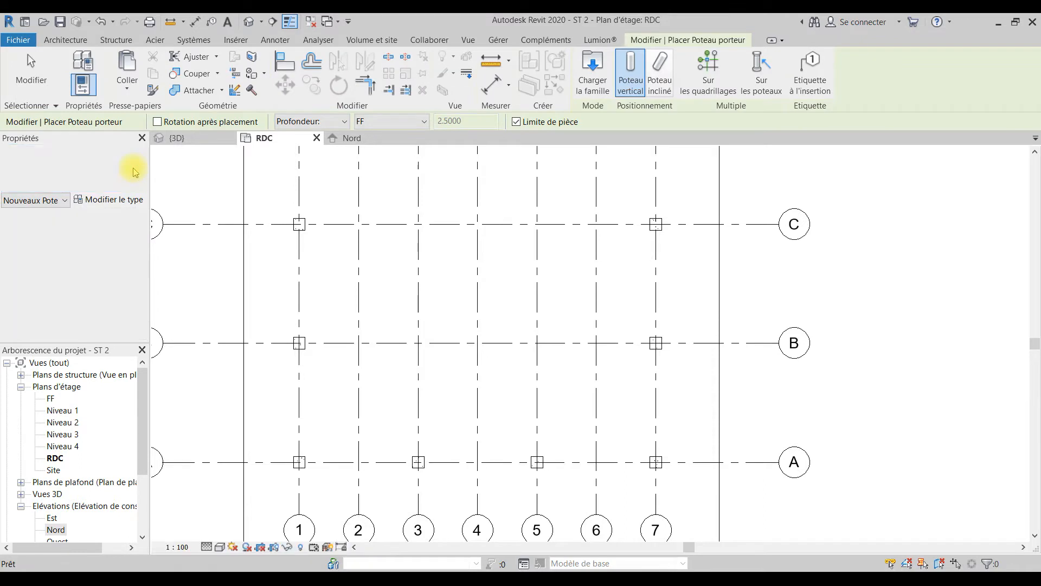
pyautogui.click(133, 171)
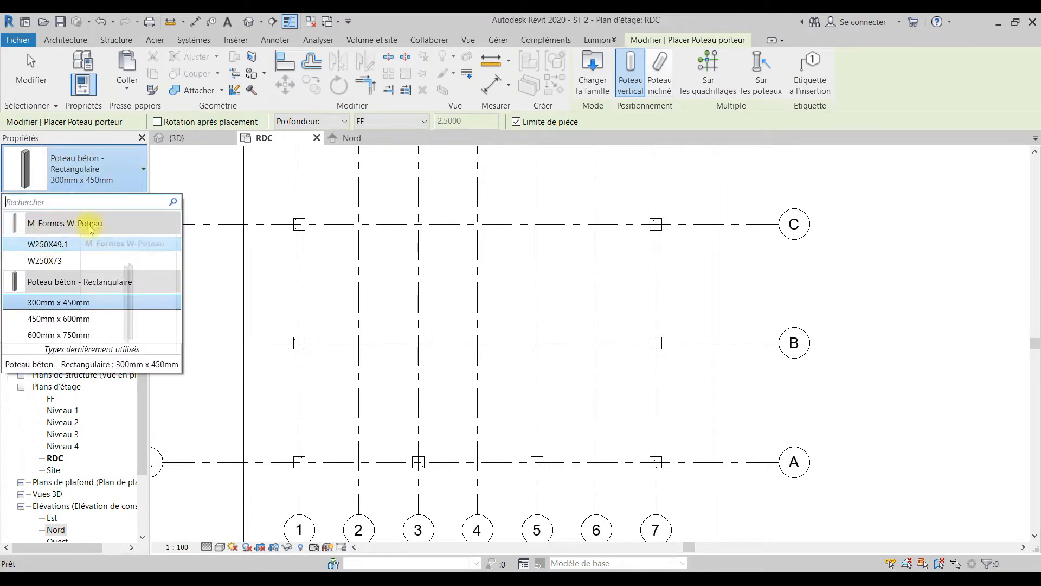
pyautogui.moveTo(108, 227)
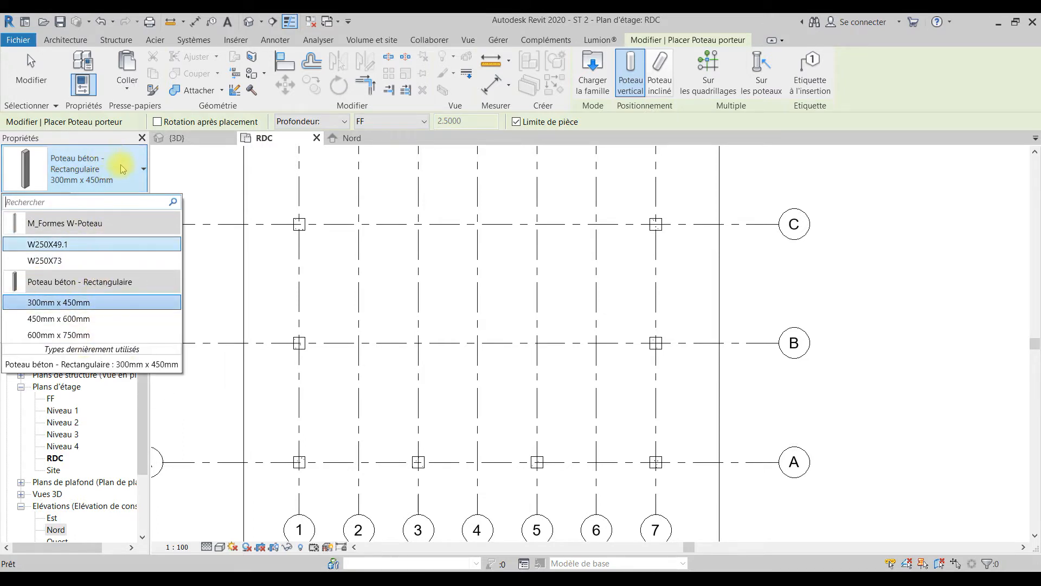
# Start loading a column family and browse Revit 2021_Resources through Libraries, France, Structure and Poteaux to the Acier folder
pyautogui.click(598, 80)
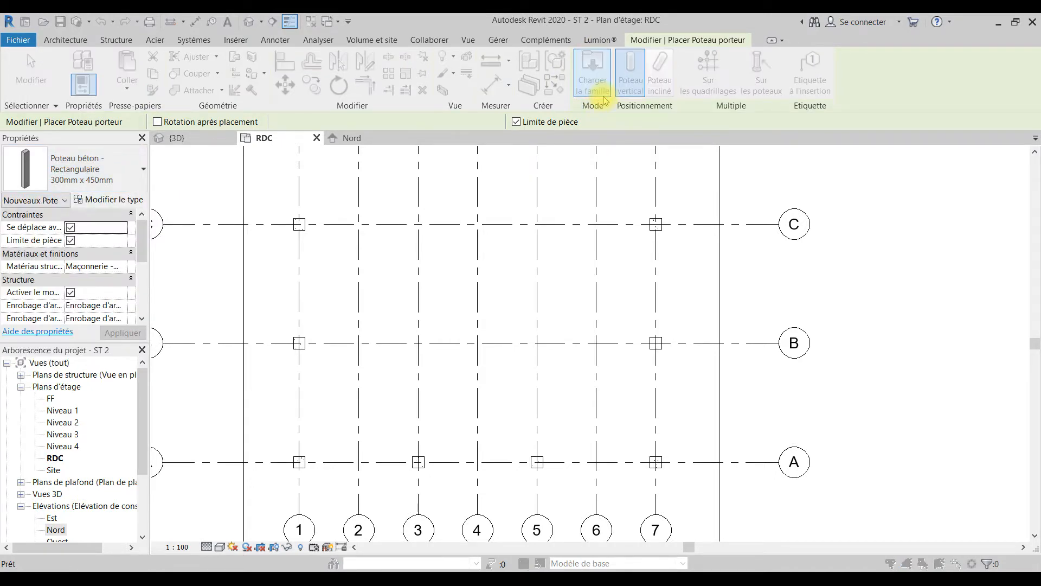
pyautogui.click(317, 428)
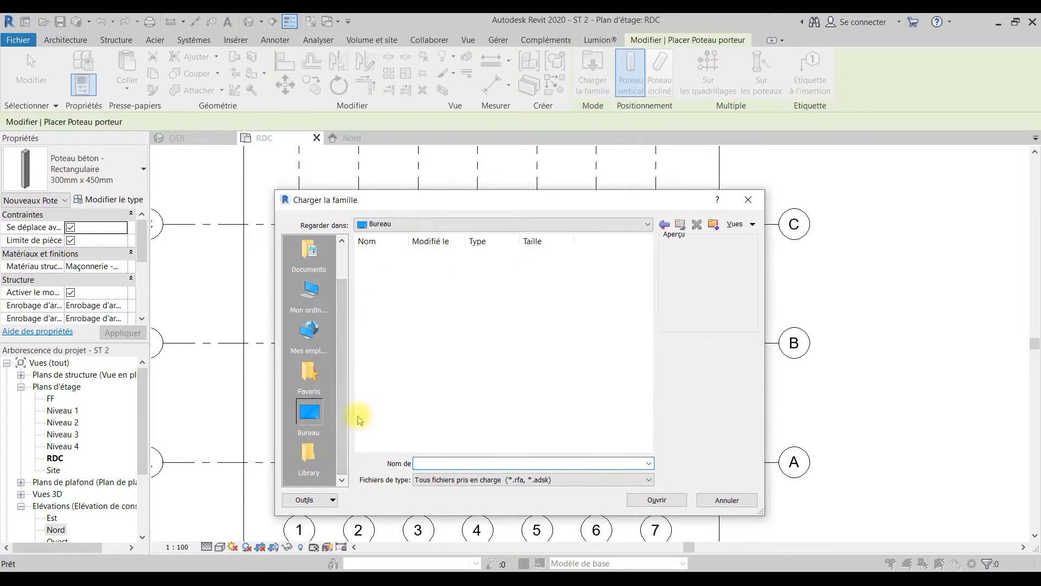
pyautogui.doubleClick(457, 422)
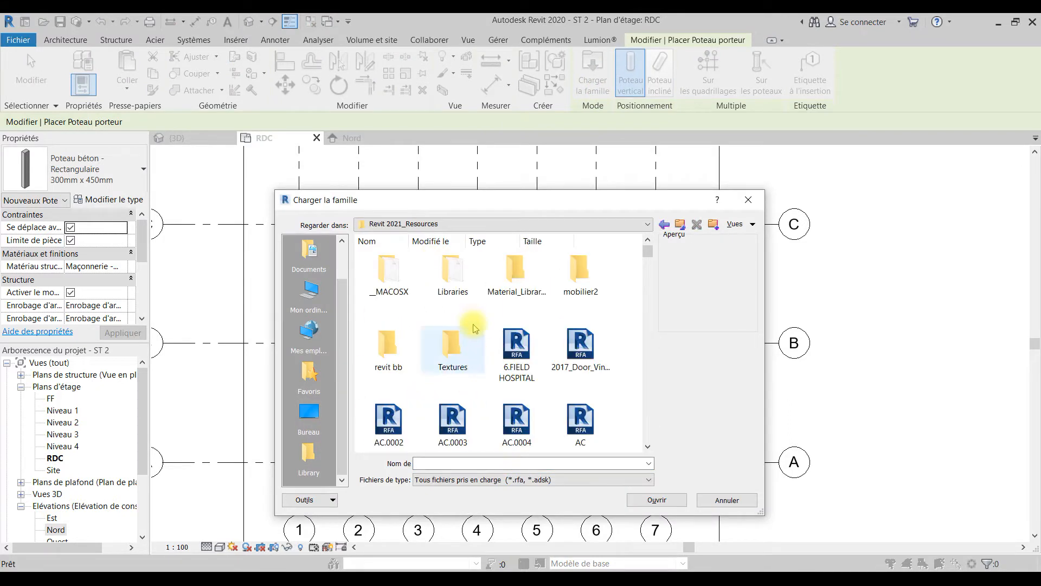
pyautogui.doubleClick(458, 275)
pyautogui.doubleClick(460, 278)
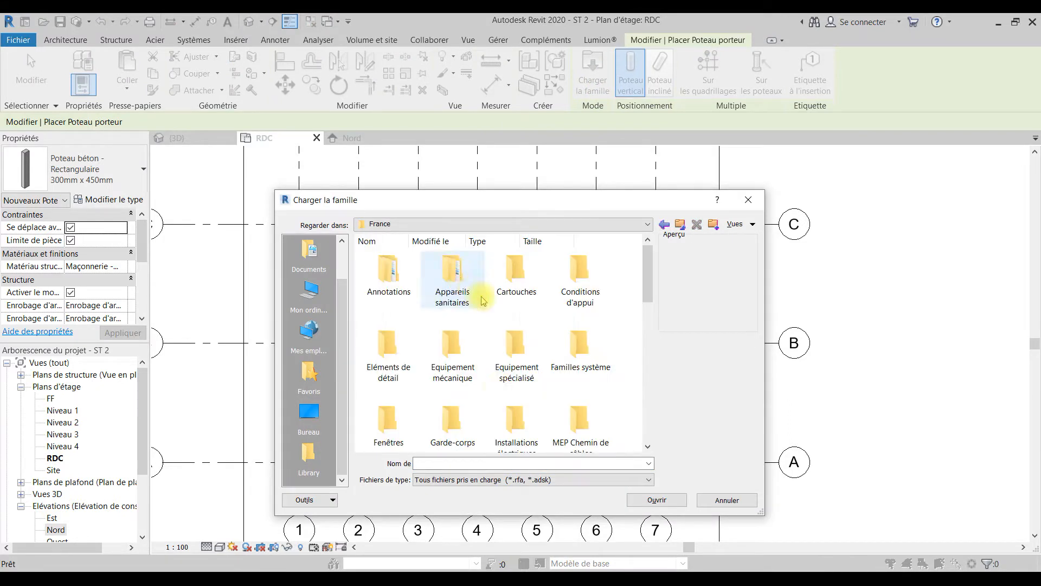
pyautogui.moveTo(651, 317); pyautogui.dragTo(650, 400)
pyautogui.click(453, 347)
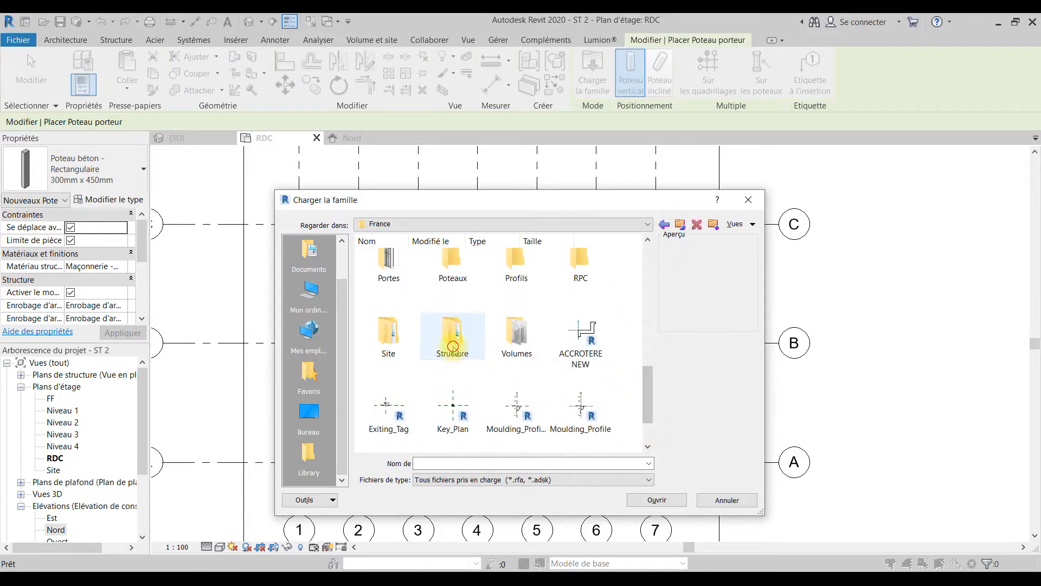
pyautogui.click(452, 347)
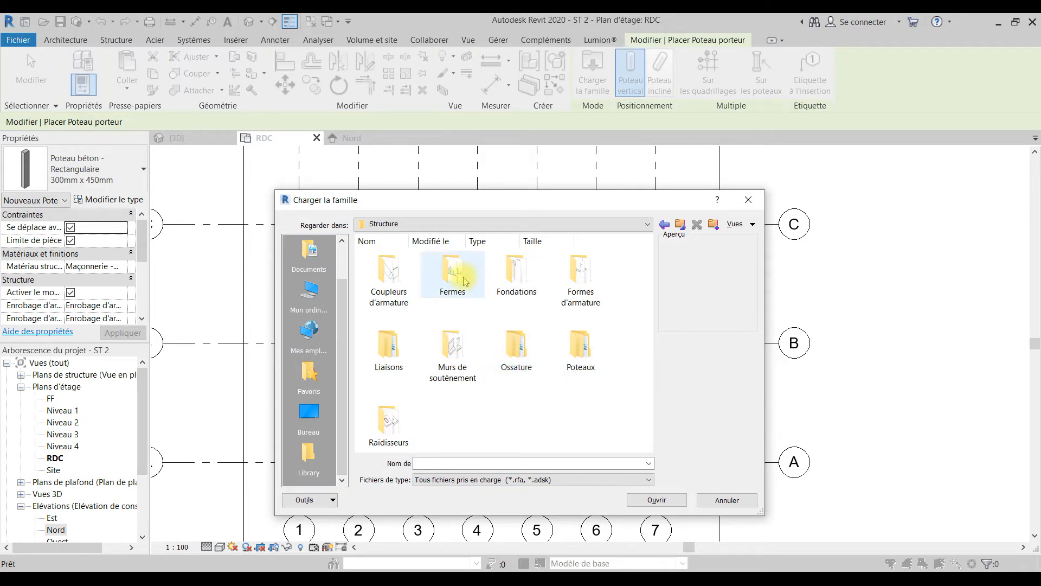
pyautogui.click(587, 345)
pyautogui.doubleClick(587, 345)
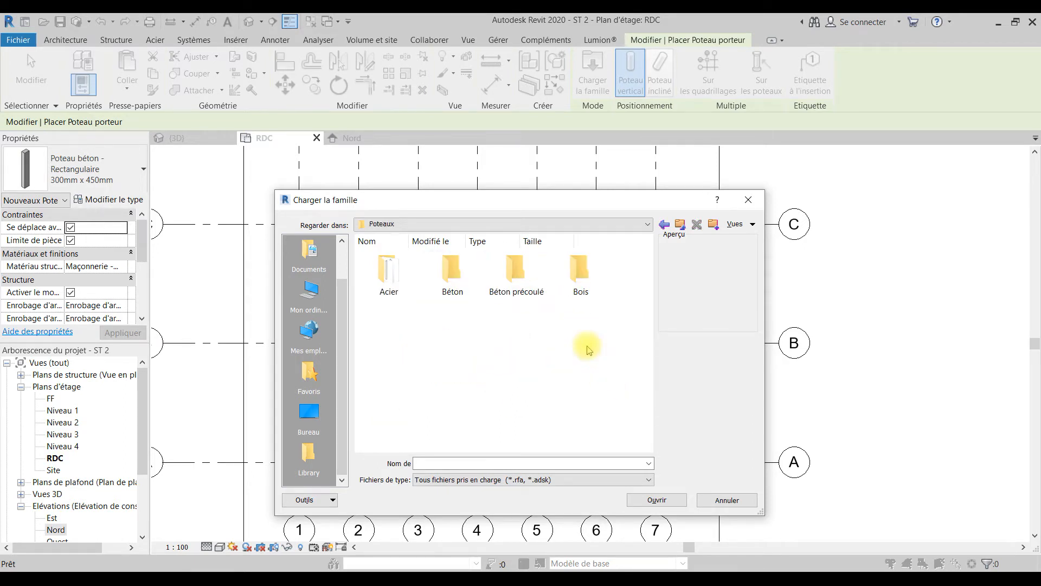
pyautogui.doubleClick(388, 268)
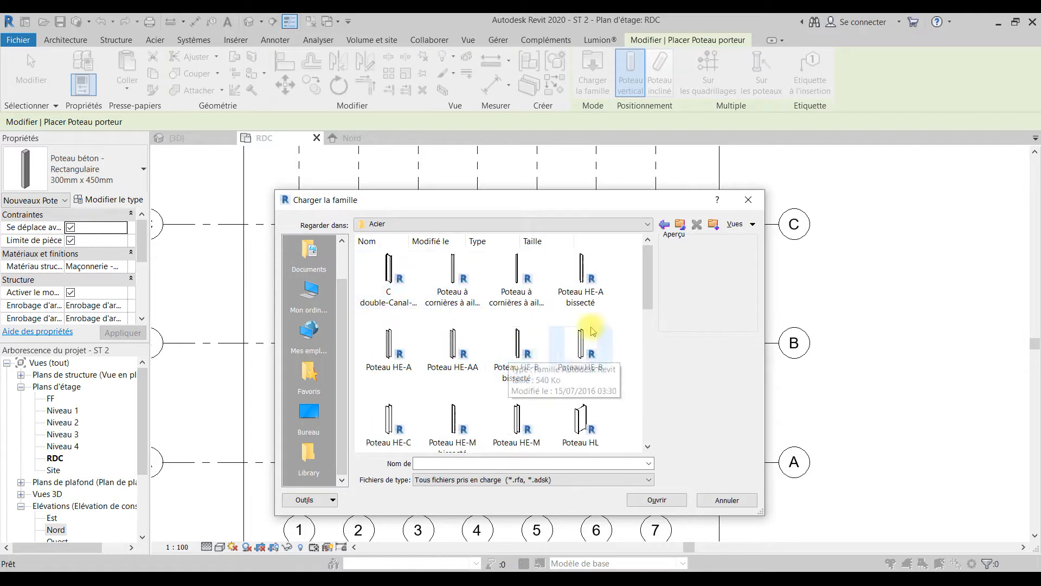
# Choose the steel column family file Poteau IPE.rfa for loading
pyautogui.moveTo(646, 278); pyautogui.dragTo(648, 351)
pyautogui.click(453, 287)
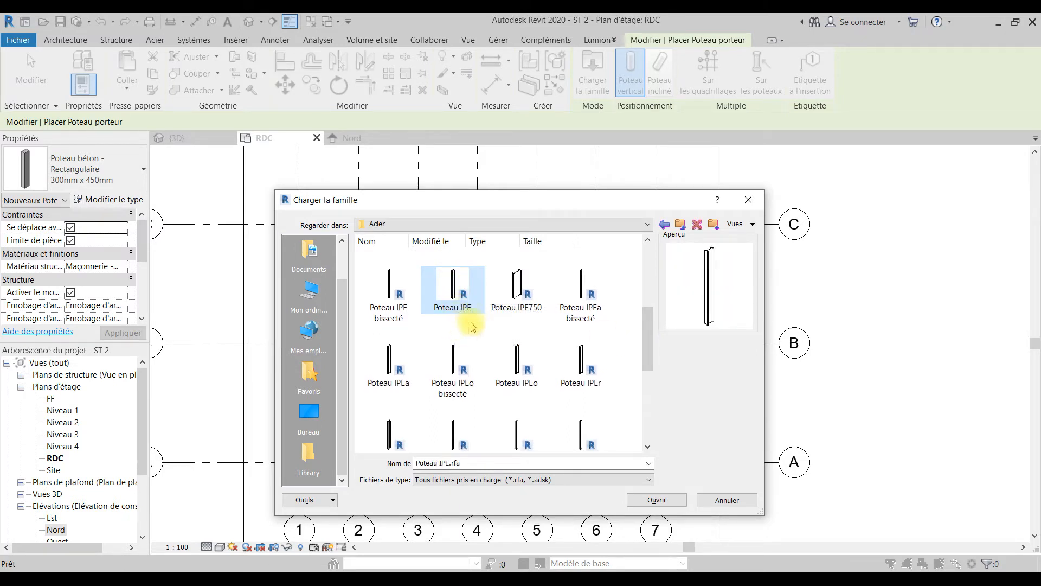
pyautogui.moveTo(651, 337)
pyautogui.mouseDown()
pyautogui.moveTo(650, 312)
pyautogui.moveTo(651, 339)
pyautogui.mouseUp()
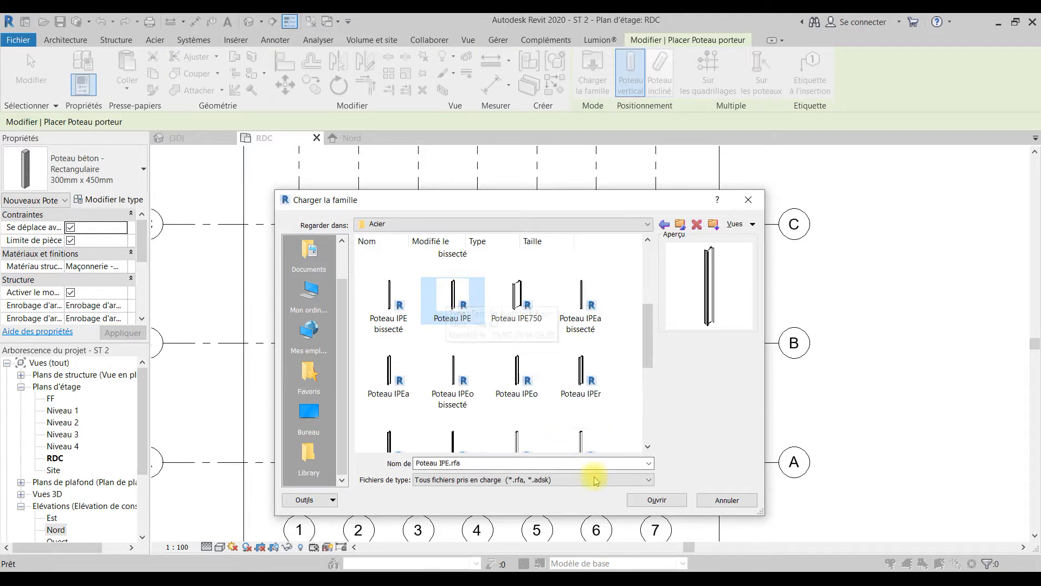
pyautogui.click(646, 498)
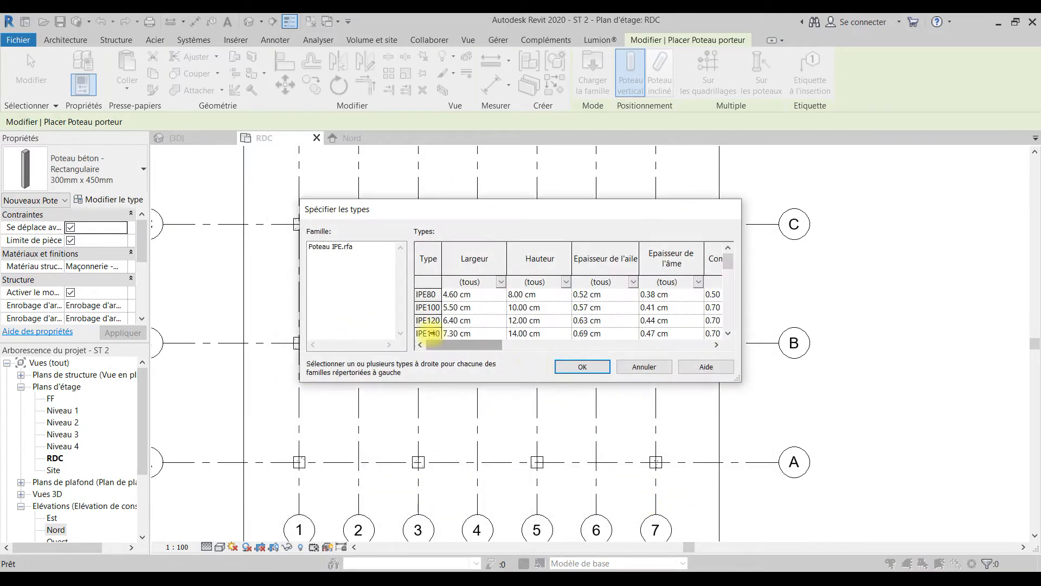
# Load the IPE300 type of the Poteau IPE family into the project
pyautogui.scroll(-1, 430, 321)
pyautogui.scroll(-1, 430, 321)
pyautogui.scroll(1, 432, 320)
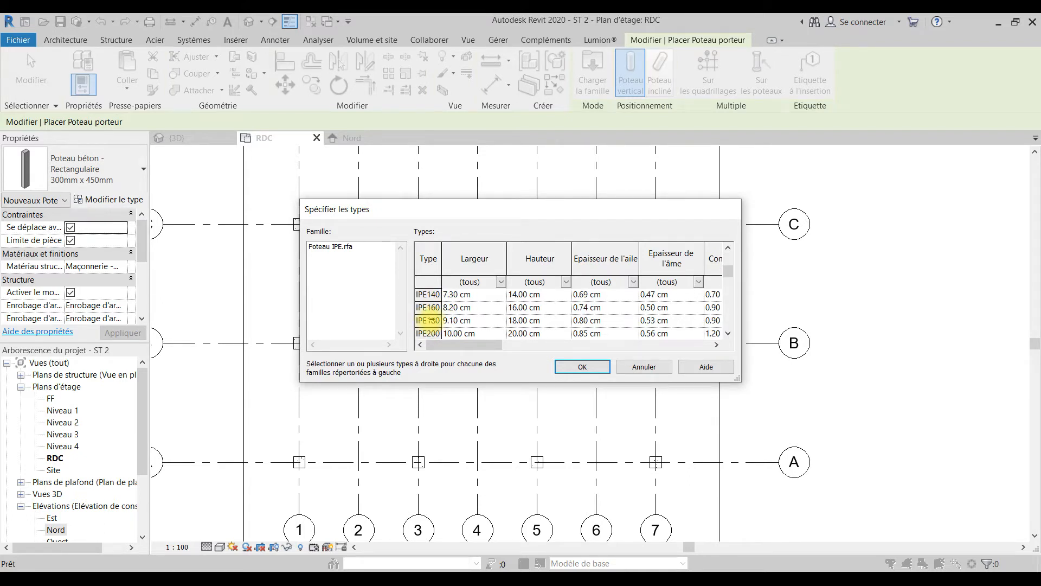
pyautogui.scroll(-1, 431, 320)
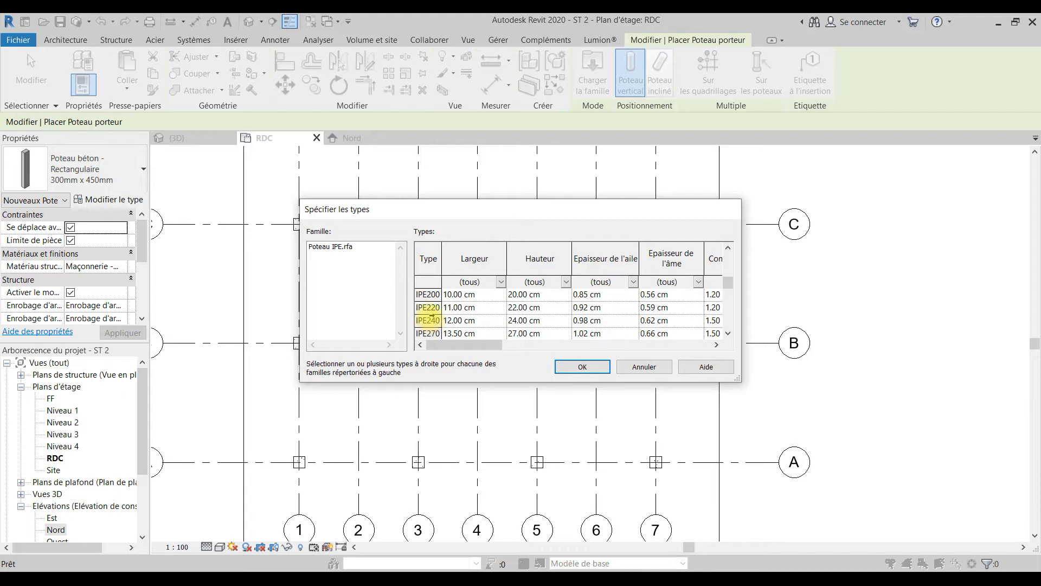
pyautogui.scroll(-1, 438, 324)
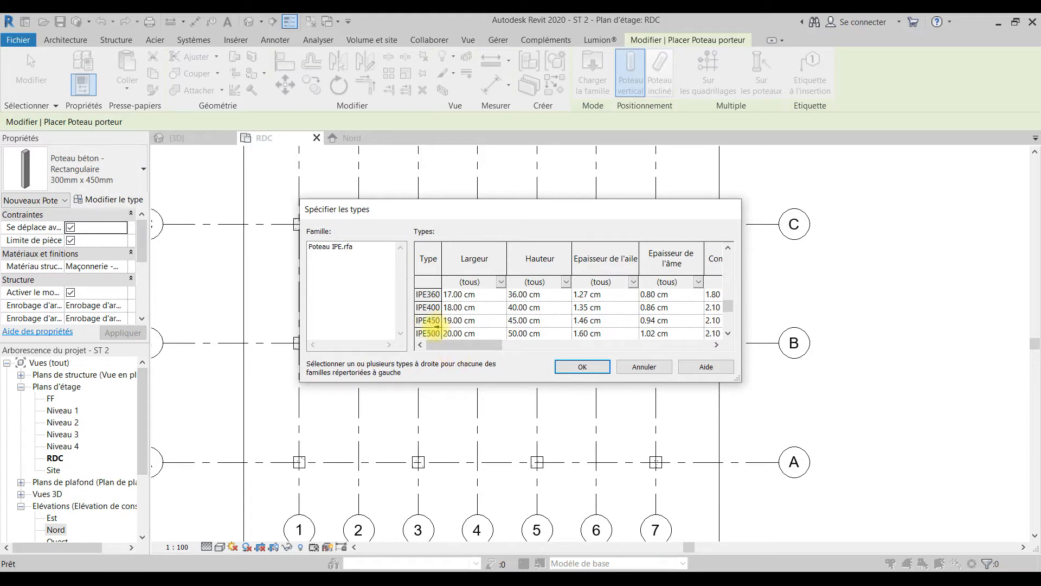
pyautogui.scroll(1, 429, 307)
pyautogui.click(431, 307)
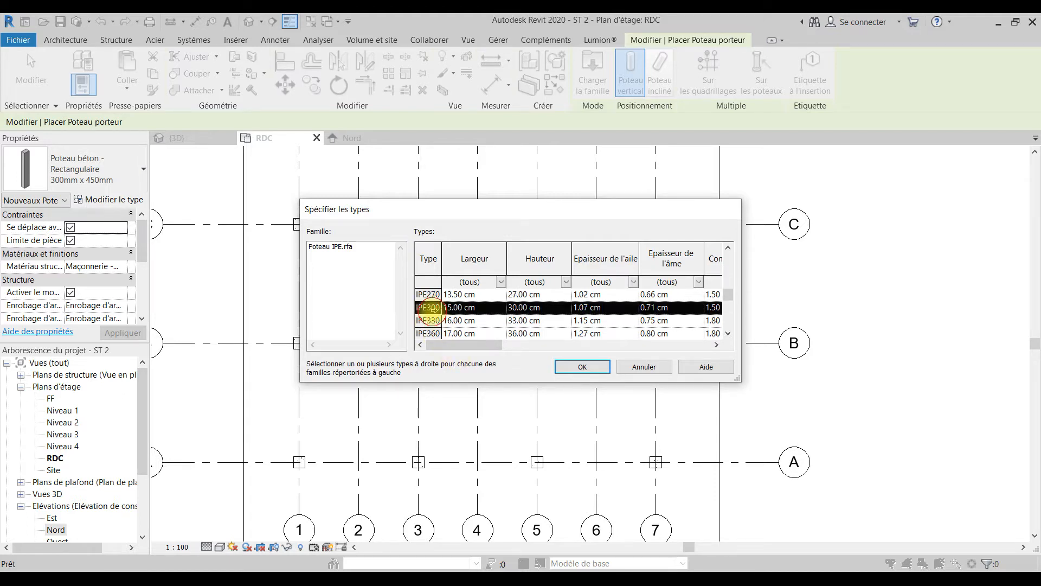
pyautogui.click(582, 370)
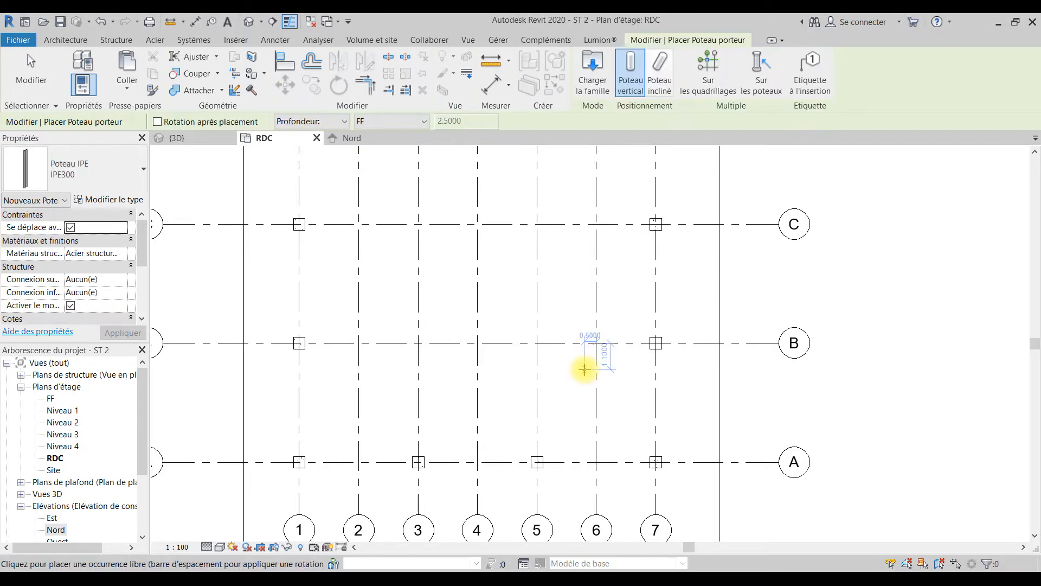
# Place a vertical IPE300 column on the concrete base at the intersection of grids A and 7
pyautogui.scroll(5, 581, 418)
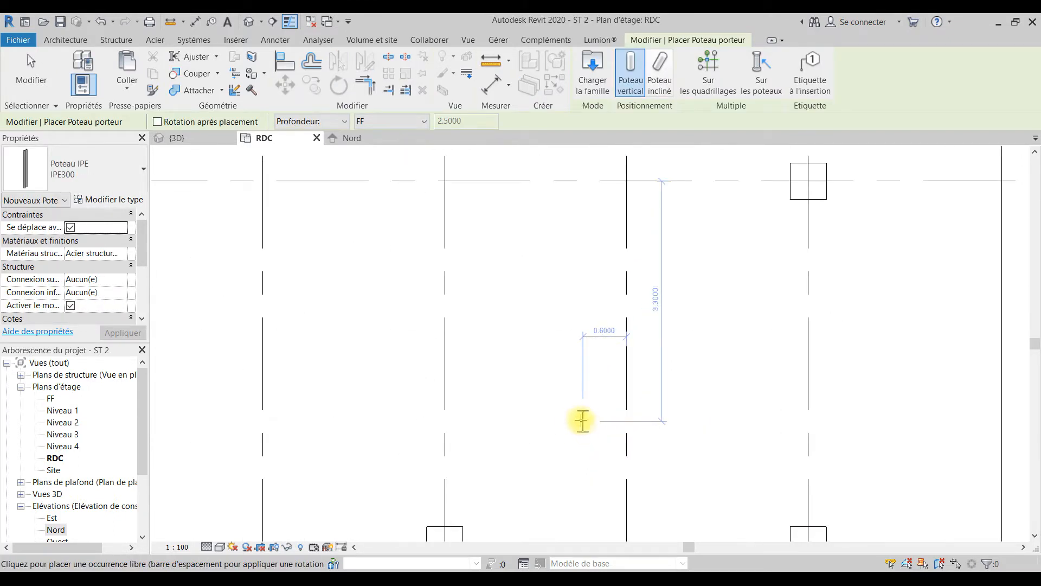
pyautogui.scroll(-5, 572, 407)
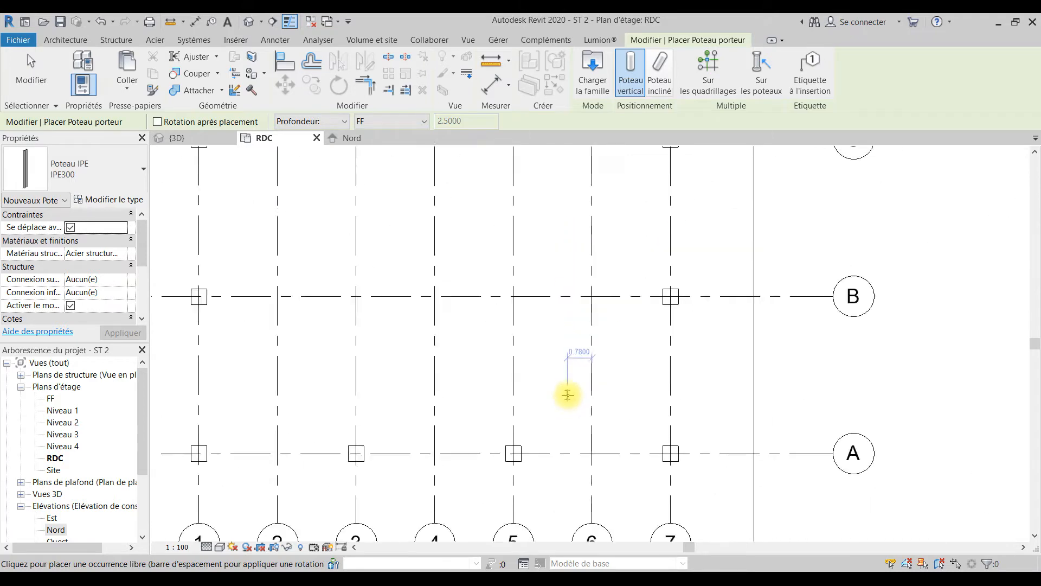
pyautogui.scroll(3, 635, 433)
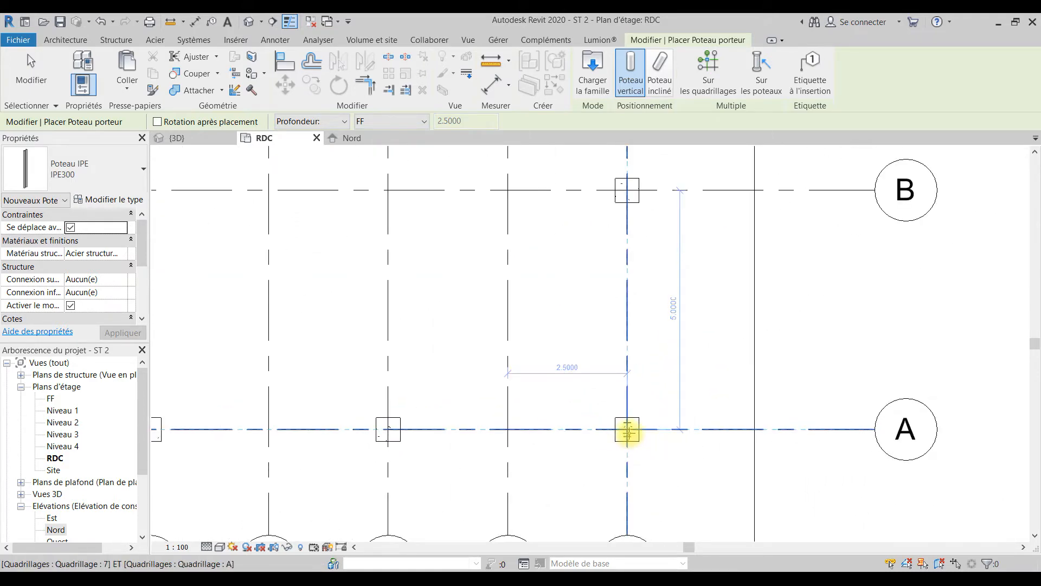
pyautogui.click(627, 430)
pyautogui.scroll(4, 627, 429)
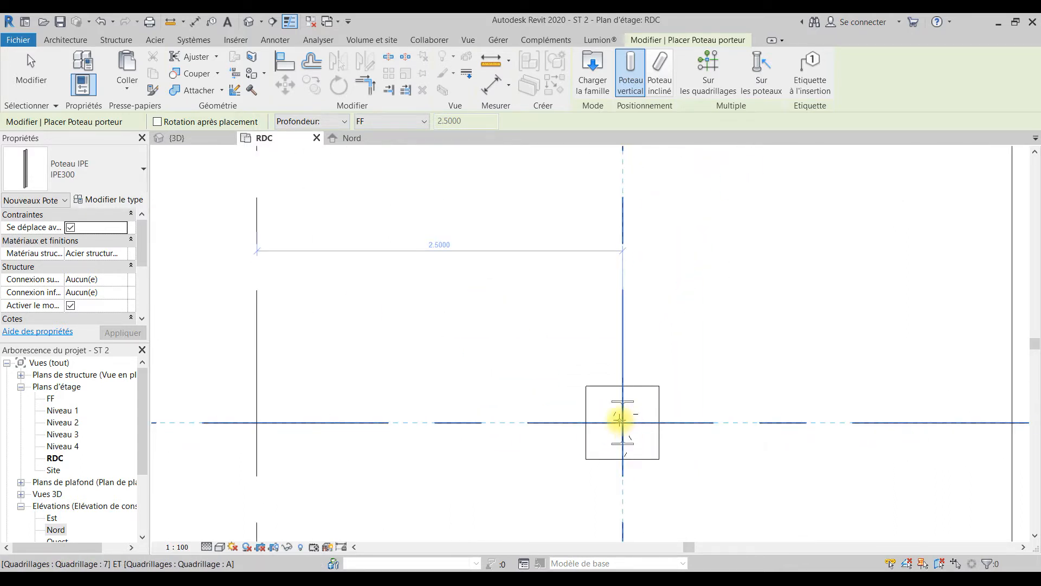
pyautogui.click(622, 421)
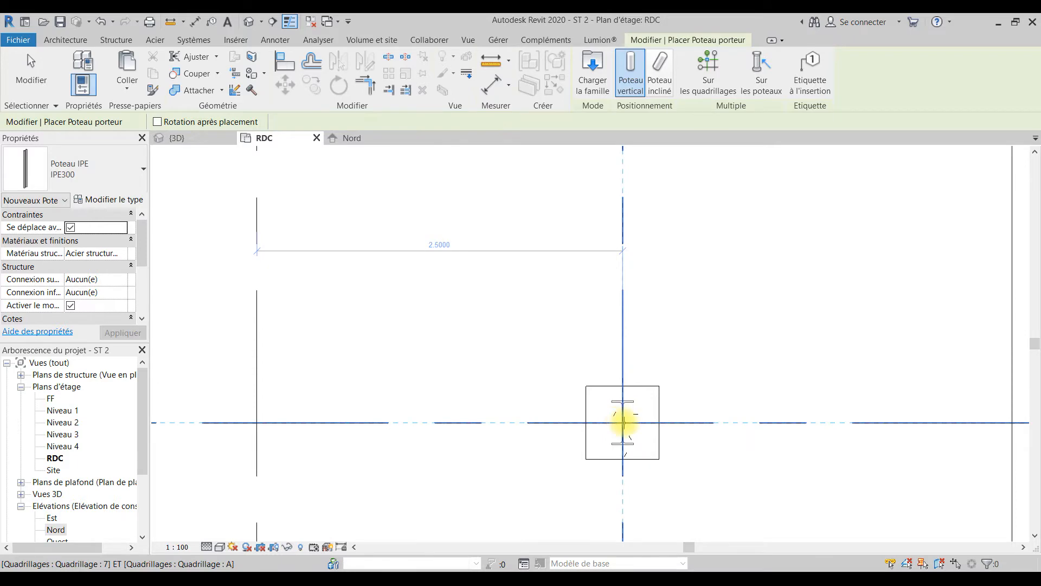
# Place an IPE300 column on the concrete base at the intersection of grids A and 5
pyautogui.scroll(-4, 624, 426)
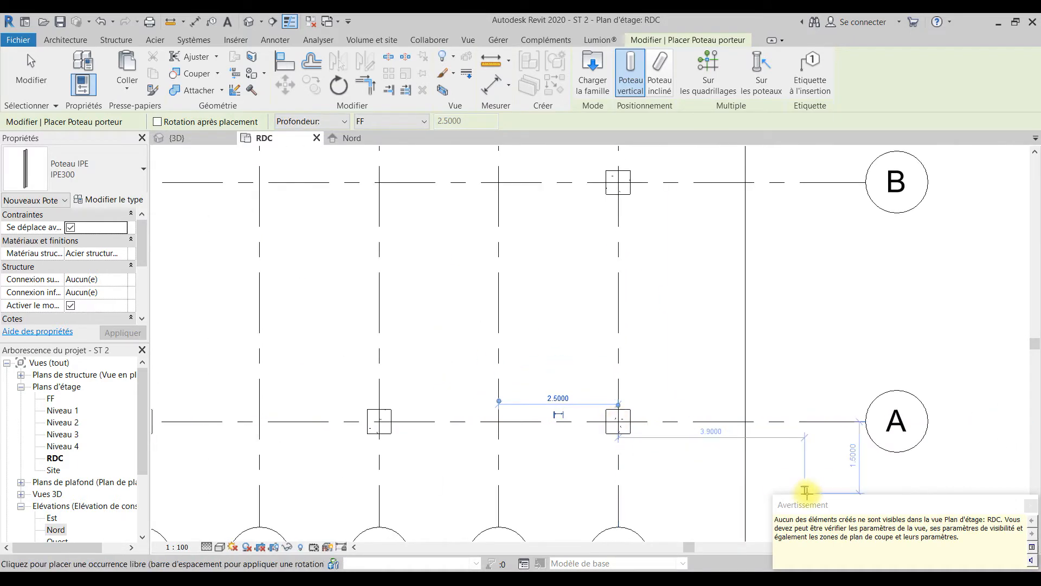
pyautogui.press('XF86AudioMute')
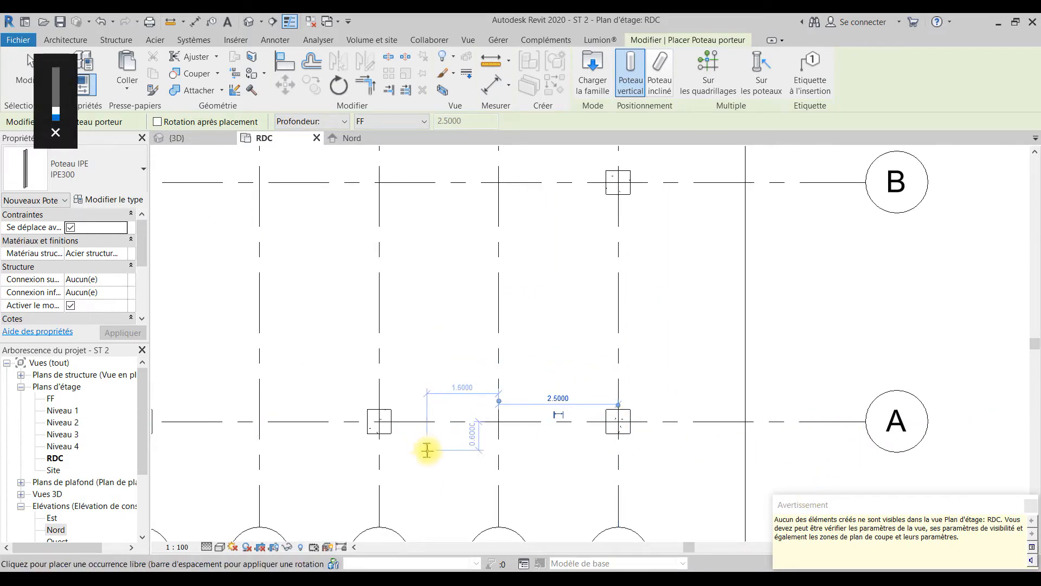
pyautogui.scroll(-2, 447, 454)
pyautogui.moveTo(447, 453); pyautogui.dragTo(768, 435, button='middle')
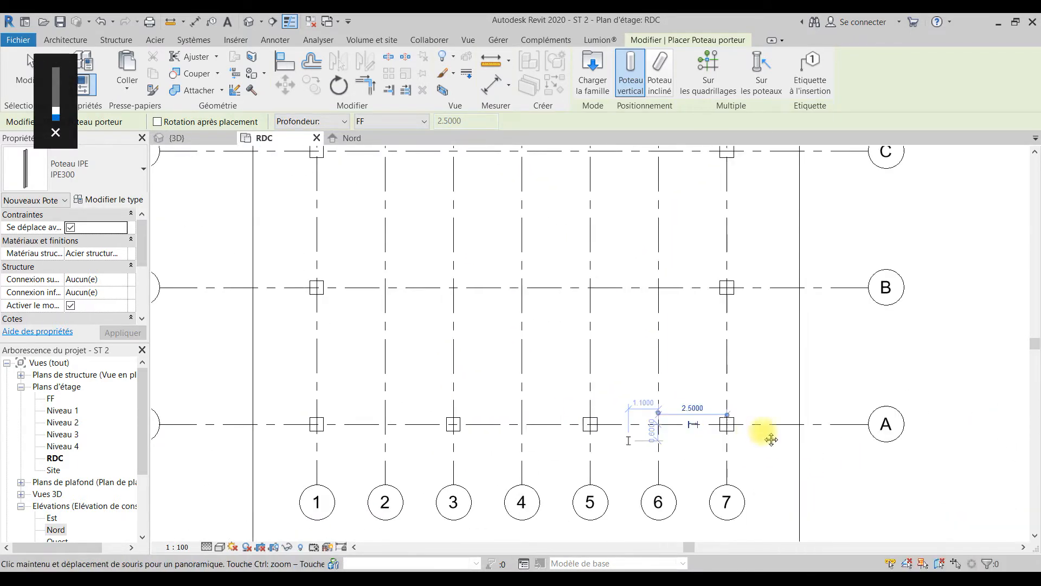
pyautogui.click(725, 413)
pyautogui.scroll(2, 738, 422)
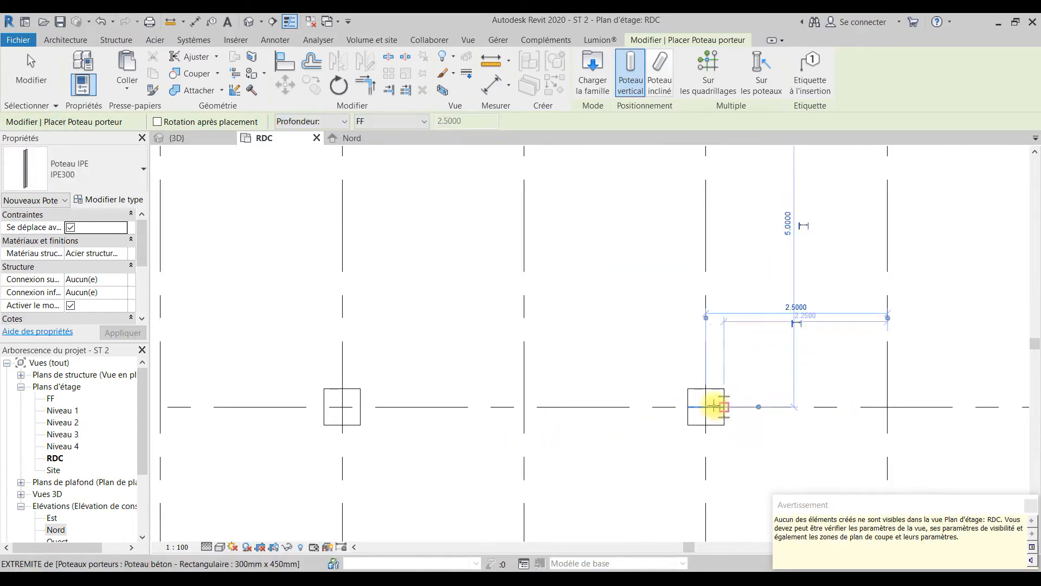
pyautogui.scroll(-3, 705, 407)
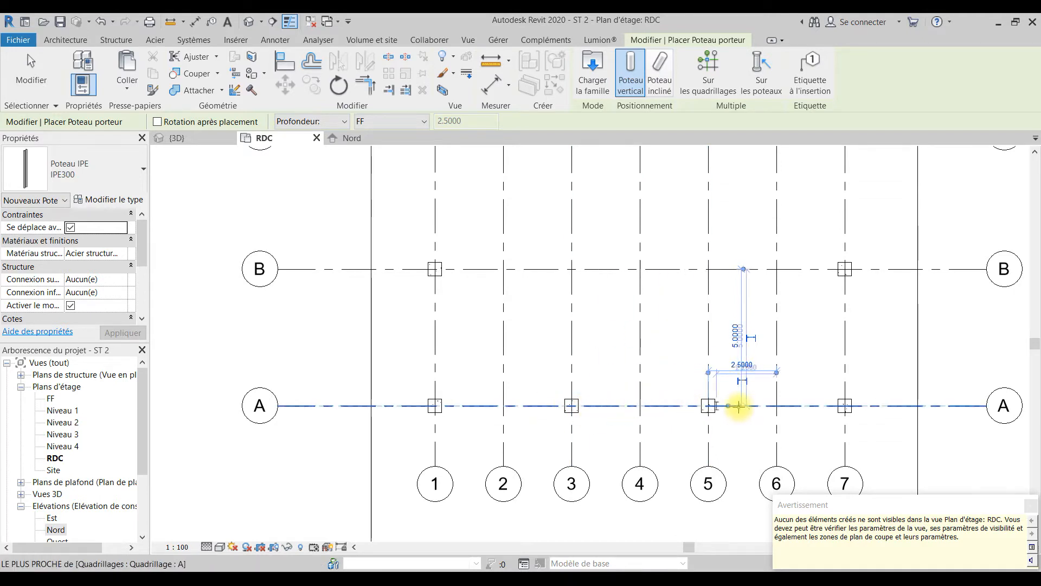
# Place IPE300 columns on the bases at grid intersections A-1, B-1 and B-7
pyautogui.click(435, 406)
pyautogui.click(435, 269)
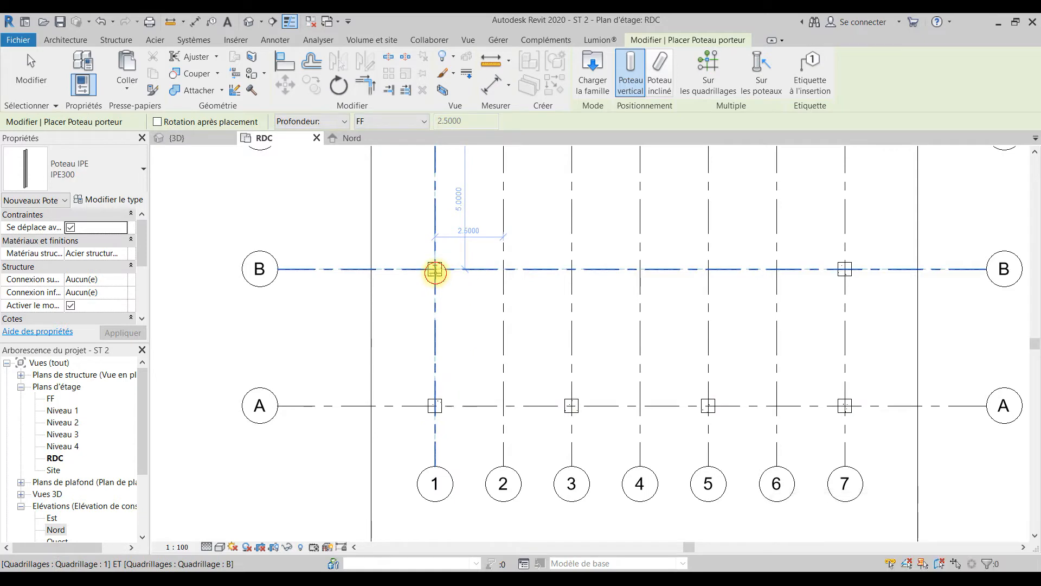
pyautogui.click(845, 268)
# Place IPE300 columns on the bases along grids C and D where they cross grids 1 and 7
pyautogui.moveTo(704, 255); pyautogui.dragTo(673, 507, button='middle')
pyautogui.click(404, 384)
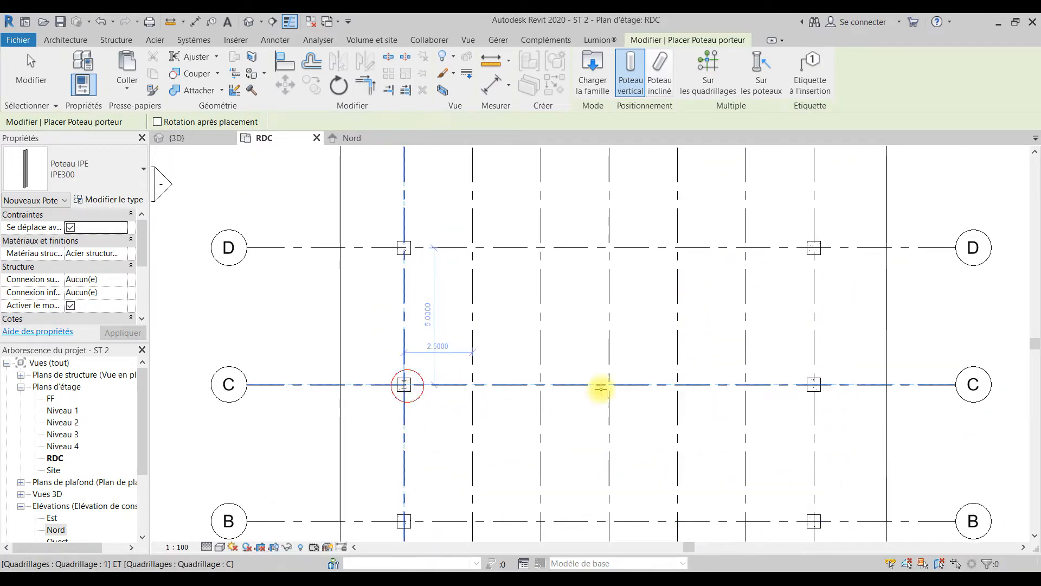
pyautogui.click(815, 384)
pyautogui.click(404, 247)
pyautogui.click(814, 247)
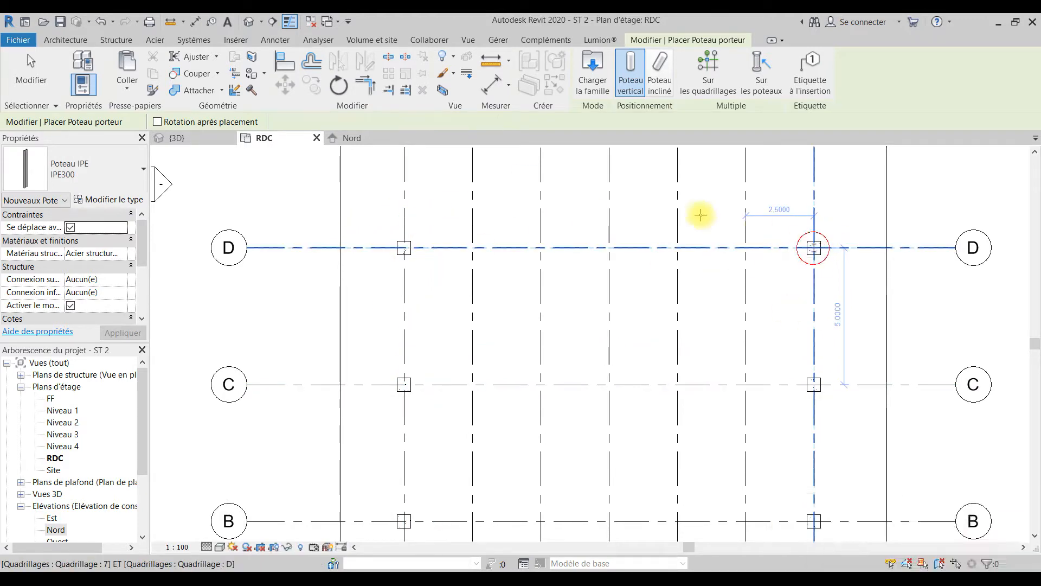
# Place IPE300 columns on the bases along grids E and F where they cross grids 1 and 7
pyautogui.moveTo(566, 149); pyautogui.dragTo(562, 363, button='middle')
pyautogui.click(398, 322)
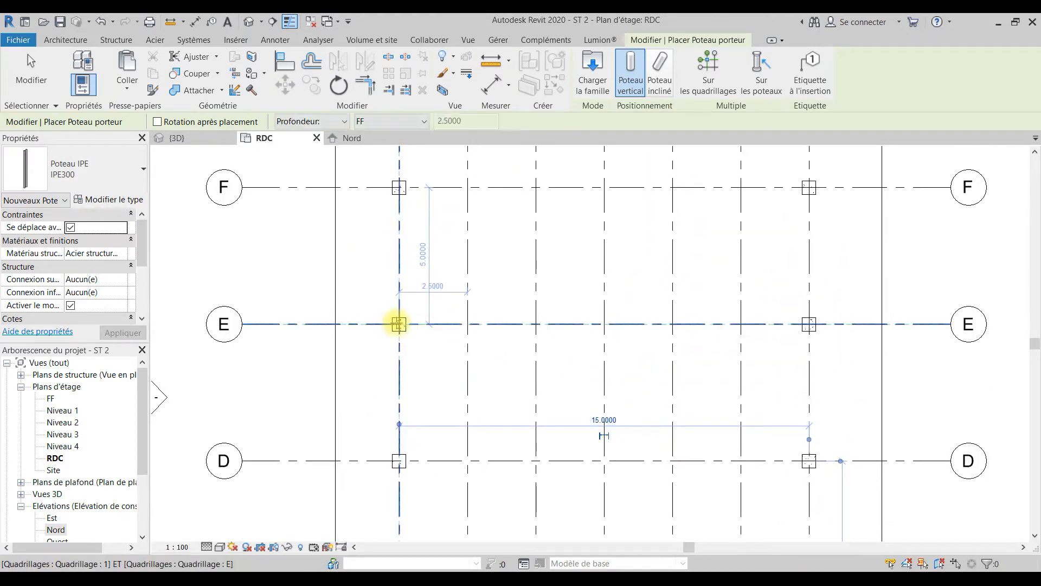
pyautogui.click(810, 324)
pyautogui.moveTo(670, 235); pyautogui.dragTo(672, 421, button='middle')
pyautogui.click(400, 373)
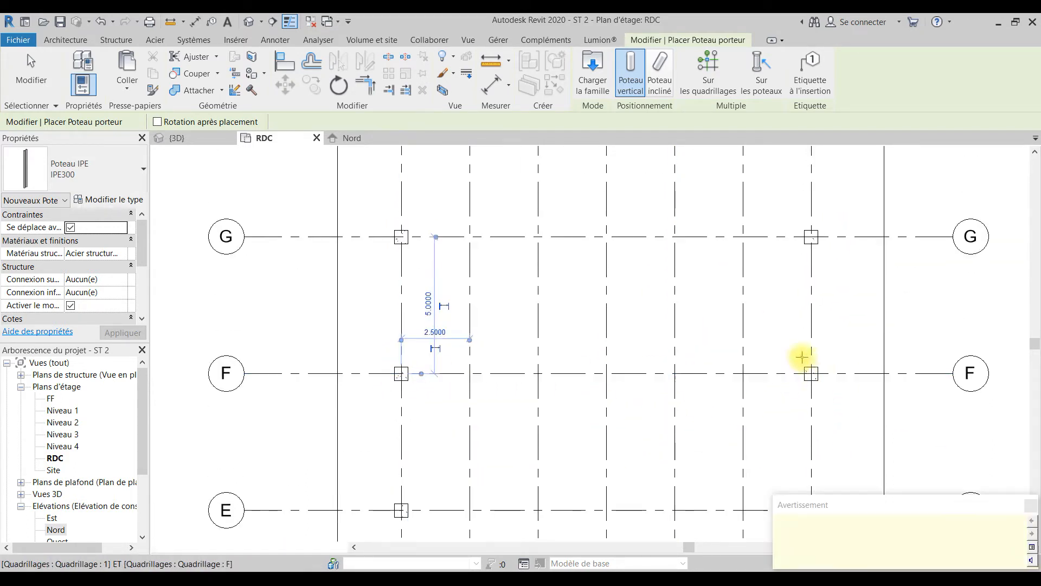
pyautogui.click(811, 373)
# Place IPE300 columns on the bases along grids G and H where they cross grids 1 and 7
pyautogui.click(811, 236)
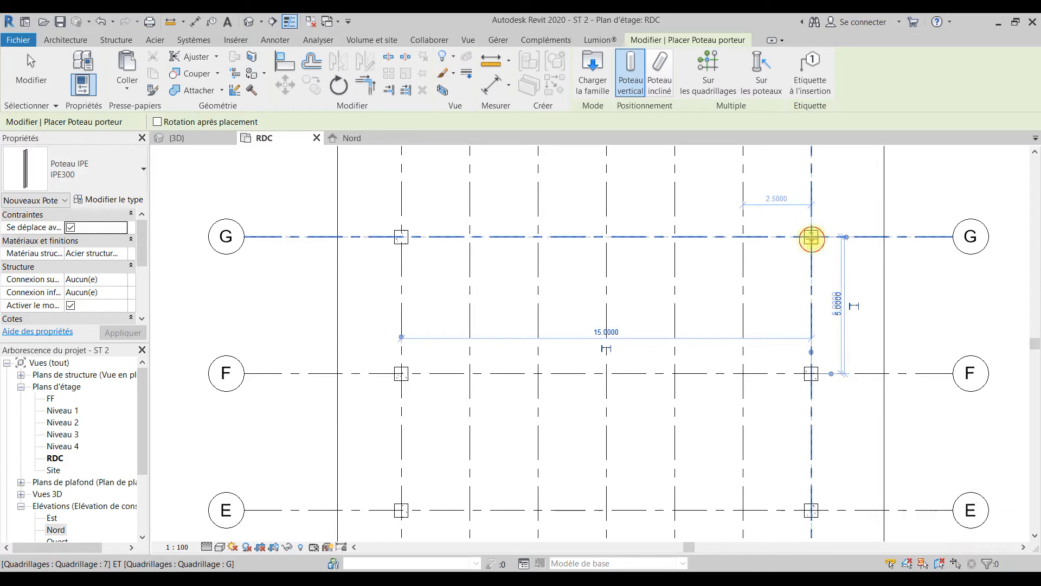
pyautogui.click(401, 237)
pyautogui.moveTo(557, 186); pyautogui.dragTo(558, 447, button='middle')
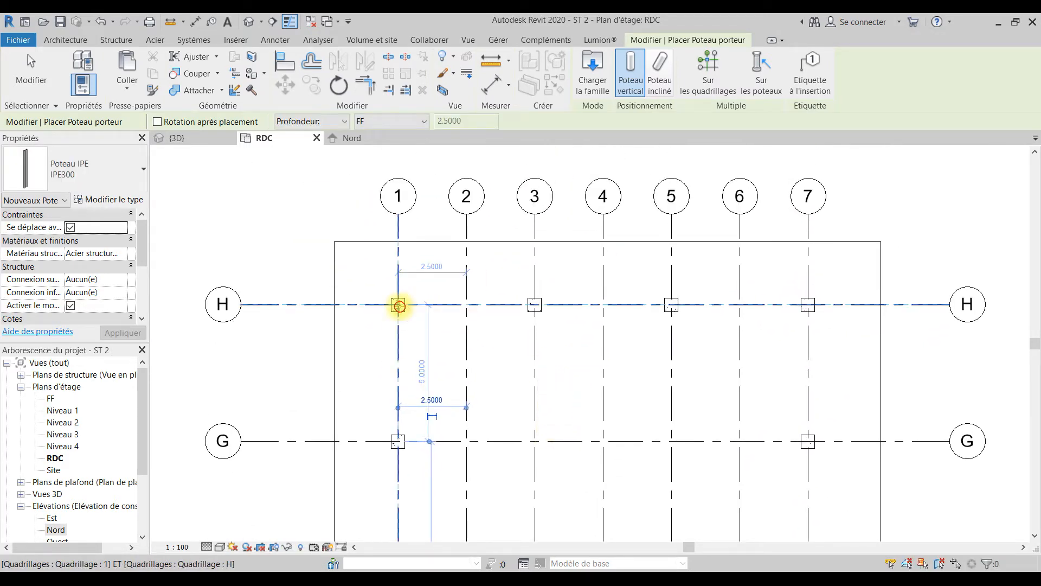
pyautogui.click(399, 306)
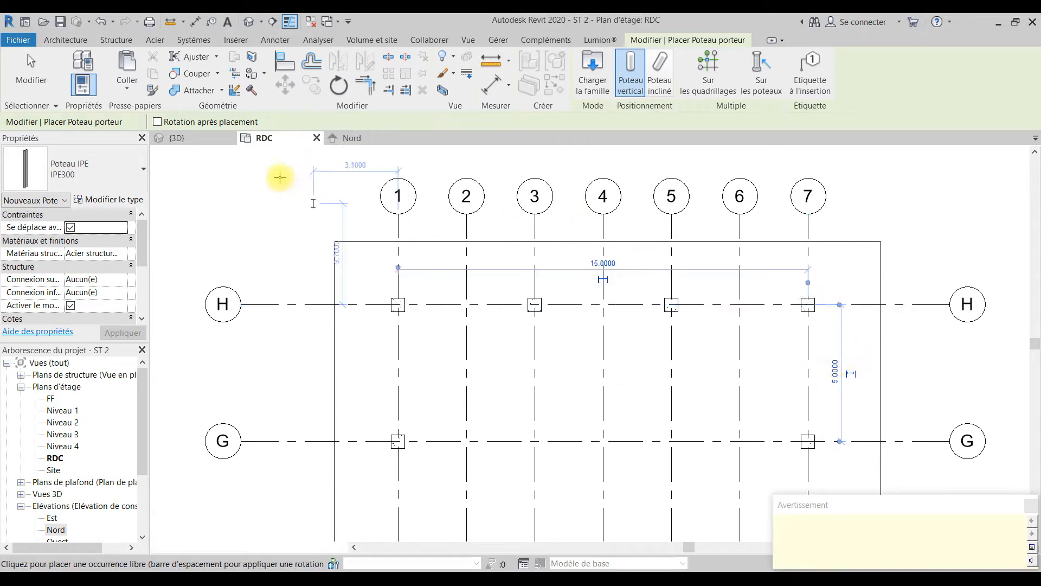
# In the 3D view, end column placement and select all visible occurrences of the IPE300 column from one under a footing
pyautogui.click(177, 138)
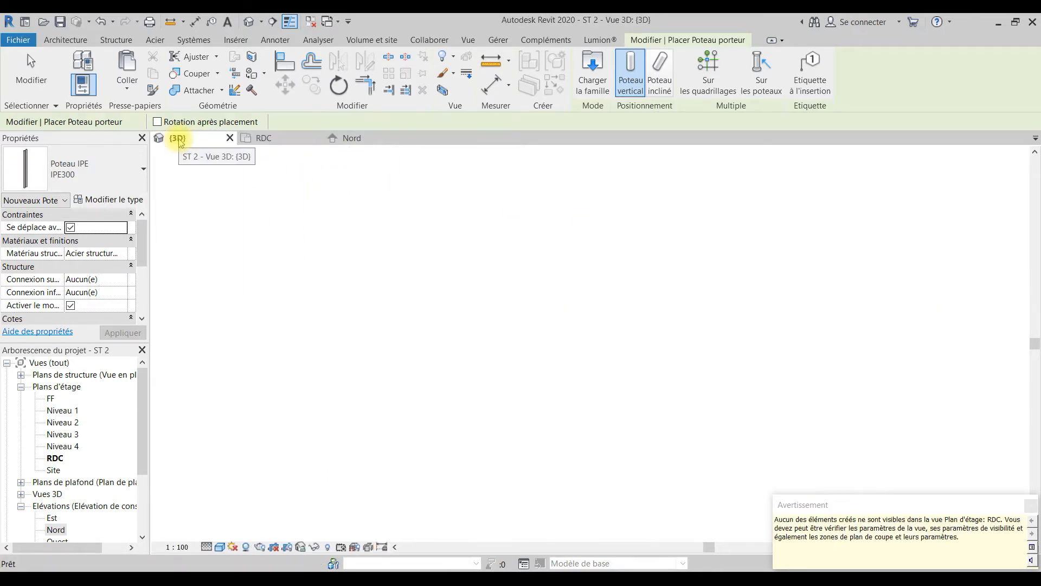
pyautogui.keyDown('shift'); pyautogui.moveTo(504, 412); pyautogui.dragTo(495, 127, button='middle'); pyautogui.keyUp('shift')
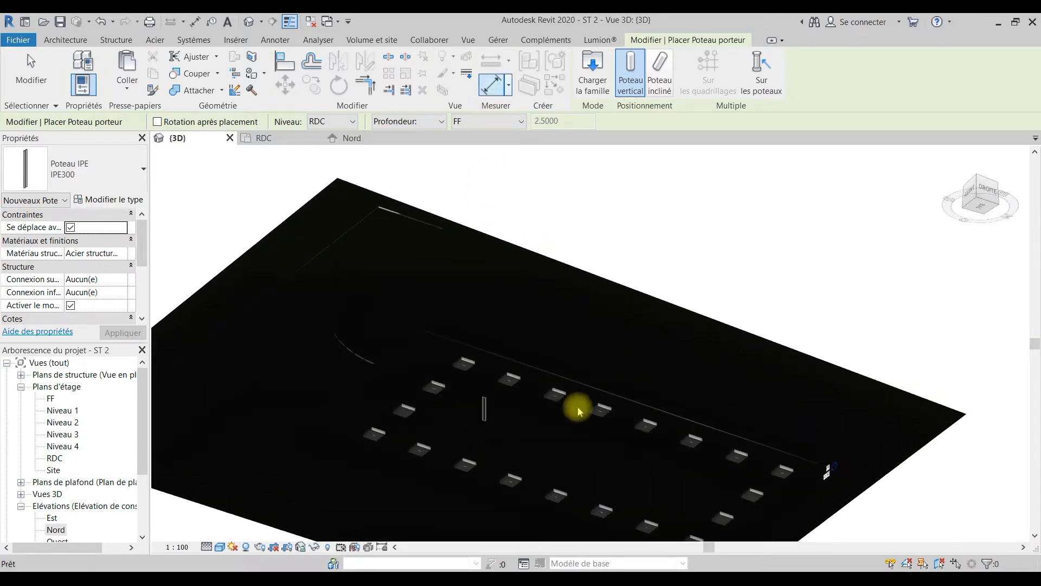
pyautogui.scroll(5, 495, 379)
pyautogui.scroll(3, 533, 387)
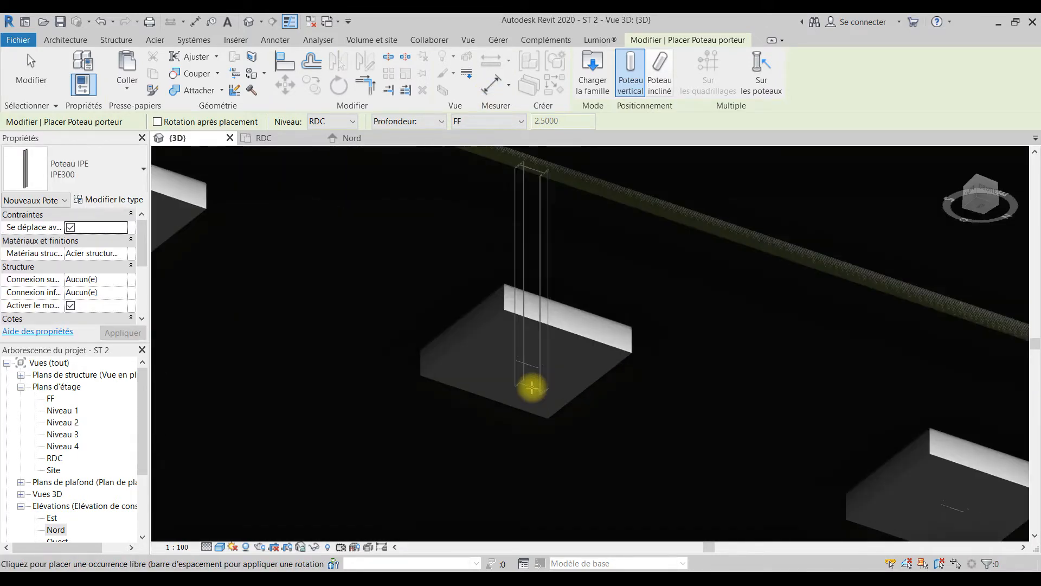
pyautogui.press('Escape')
pyautogui.click(532, 365)
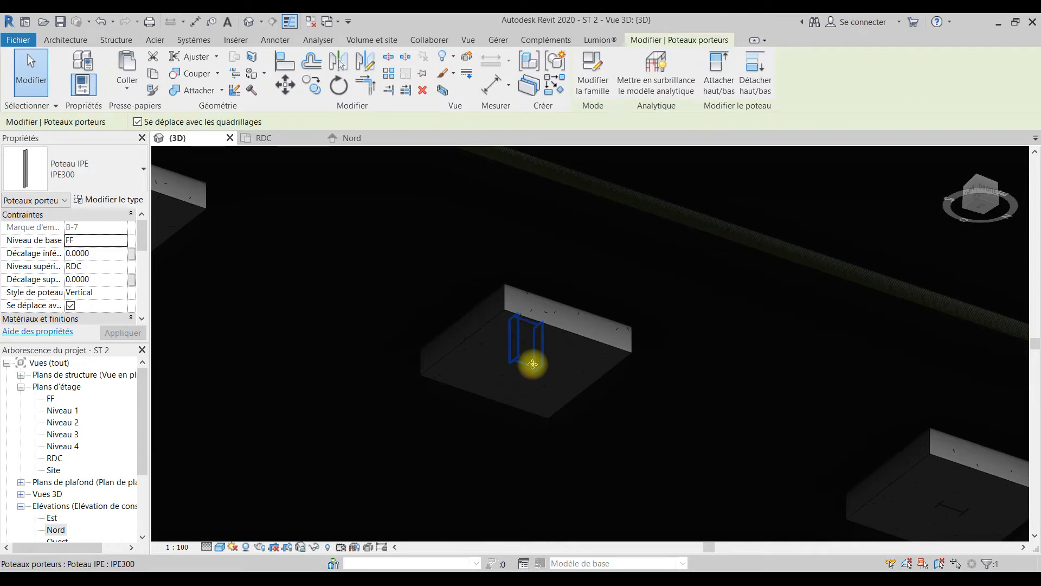
pyautogui.rightClick(532, 365)
pyautogui.moveTo(716, 200)
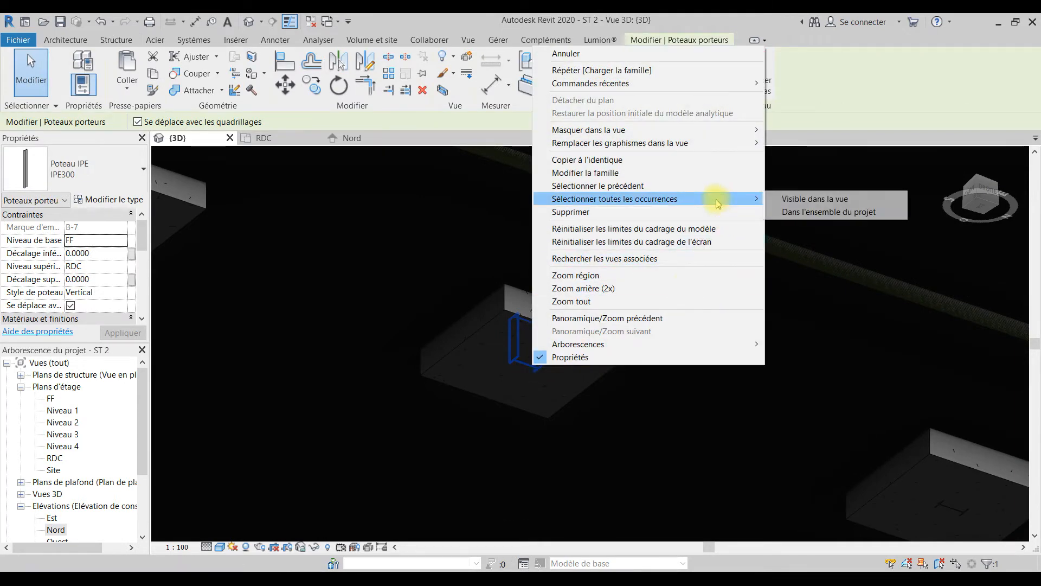
pyautogui.click(814, 203)
# Set the base level of all the selected IPE300 columns to RDC
pyautogui.scroll(-4, 723, 369)
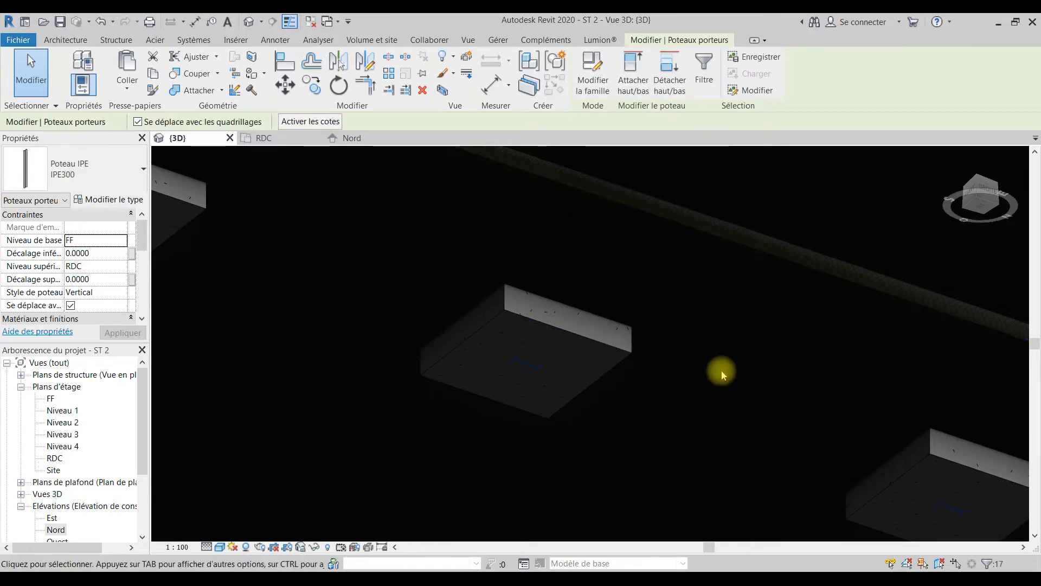
pyautogui.moveTo(623, 340); pyautogui.dragTo(615, 386, button='middle')
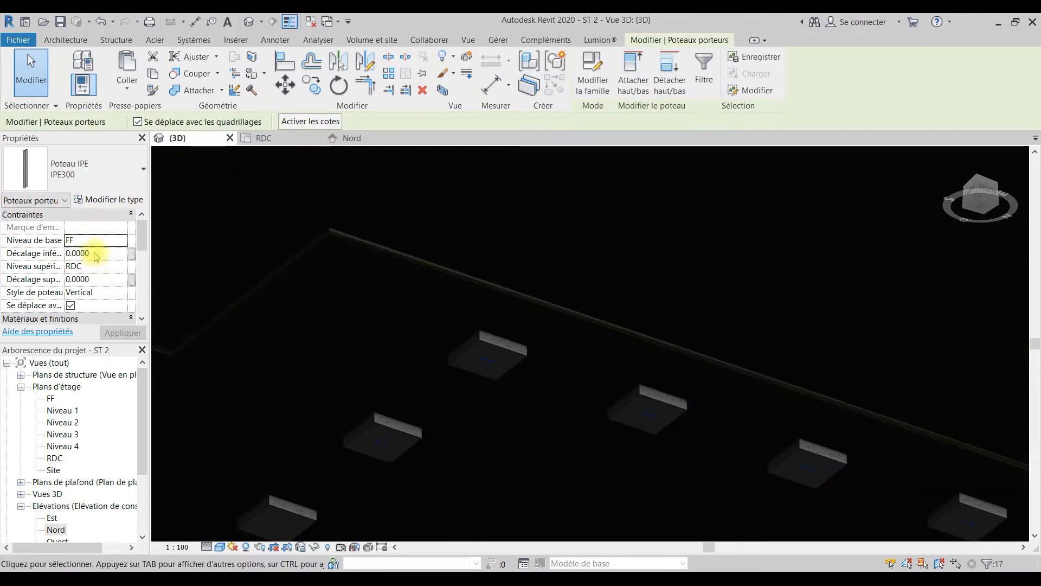
pyautogui.click(123, 243)
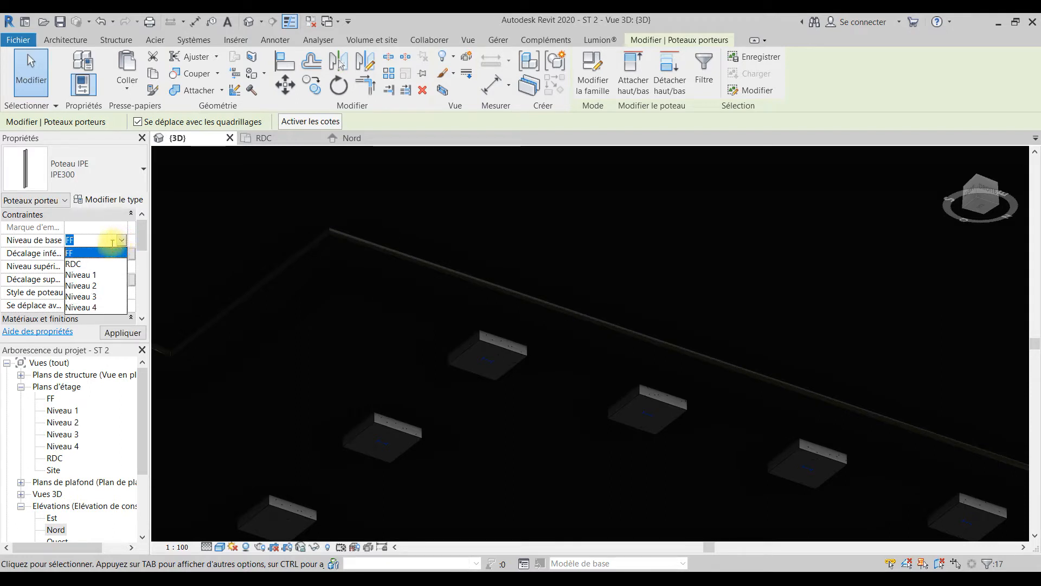
pyautogui.click(79, 266)
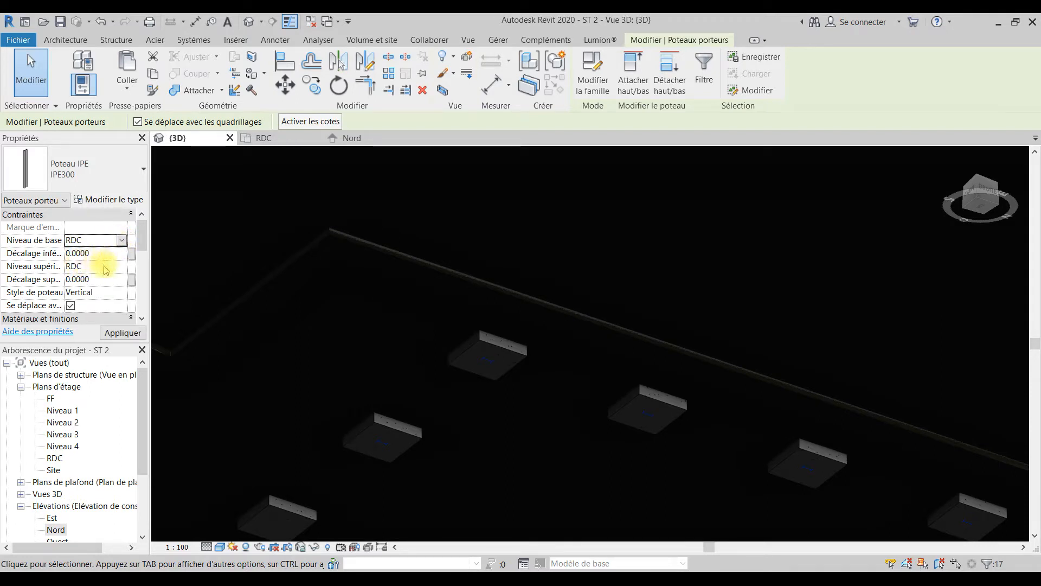
# Set the top level of the selected IPE300 columns to Niveau 2
pyautogui.click(124, 267)
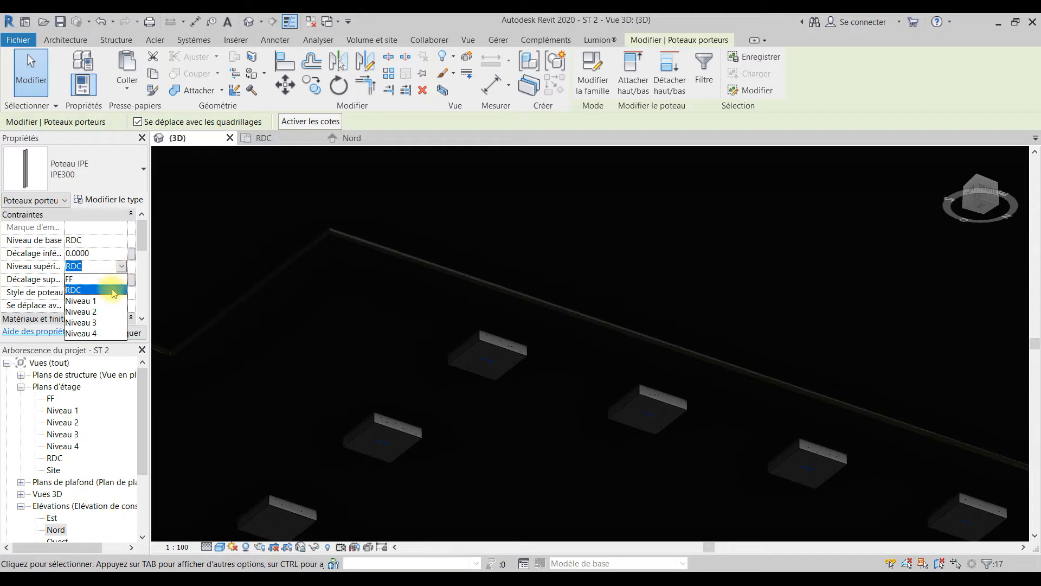
pyautogui.click(90, 313)
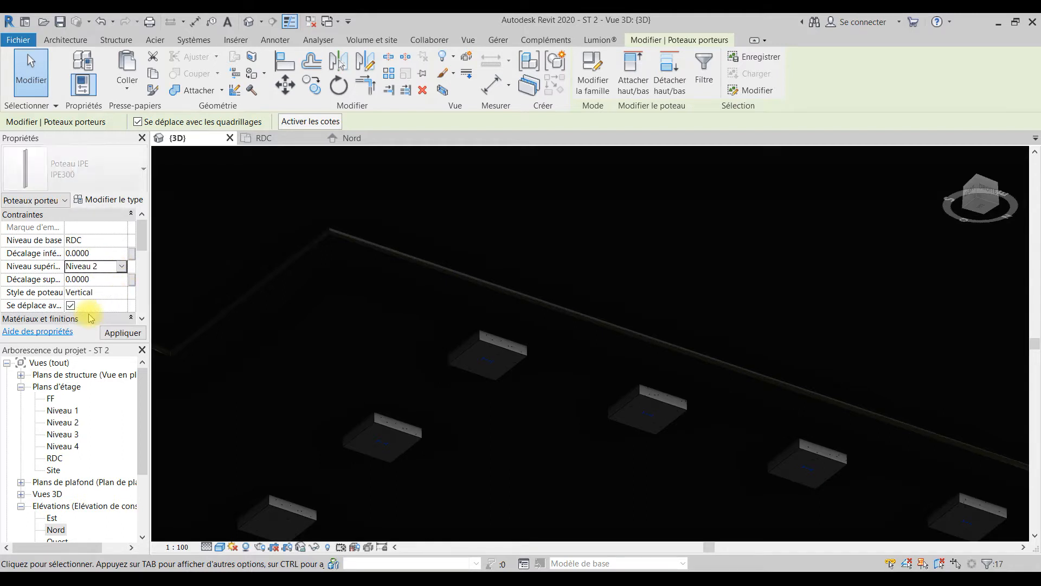
pyautogui.keyDown('shift'); pyautogui.moveTo(419, 317); pyautogui.dragTo(524, 421, button='middle'); pyautogui.keyUp('shift')
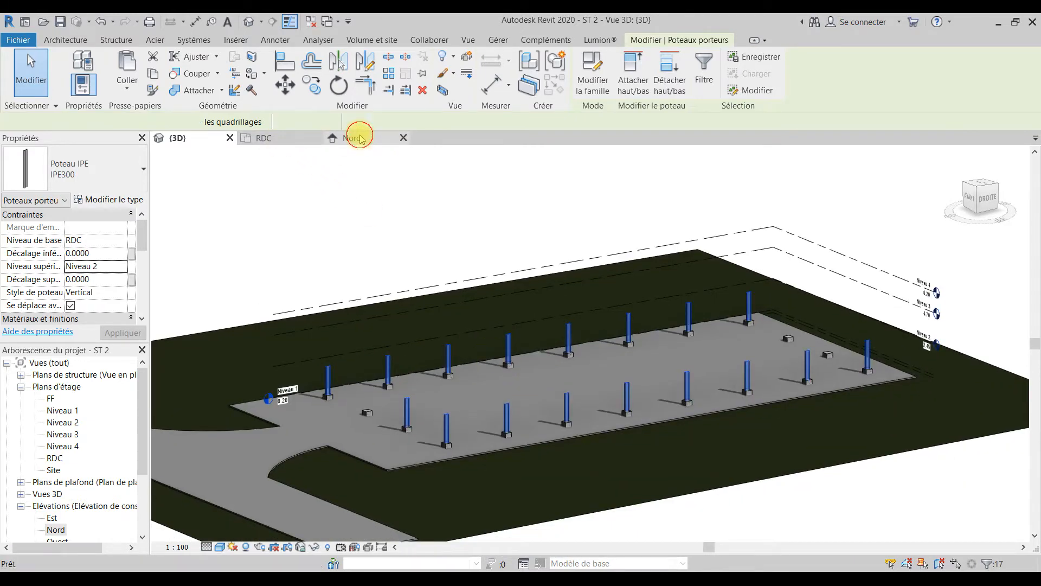
# Check the level heights in the Nord elevation and, back in 3D, set the selected columns' top level to Niveau 3
pyautogui.click(360, 138)
pyautogui.scroll(-4, 383, 314)
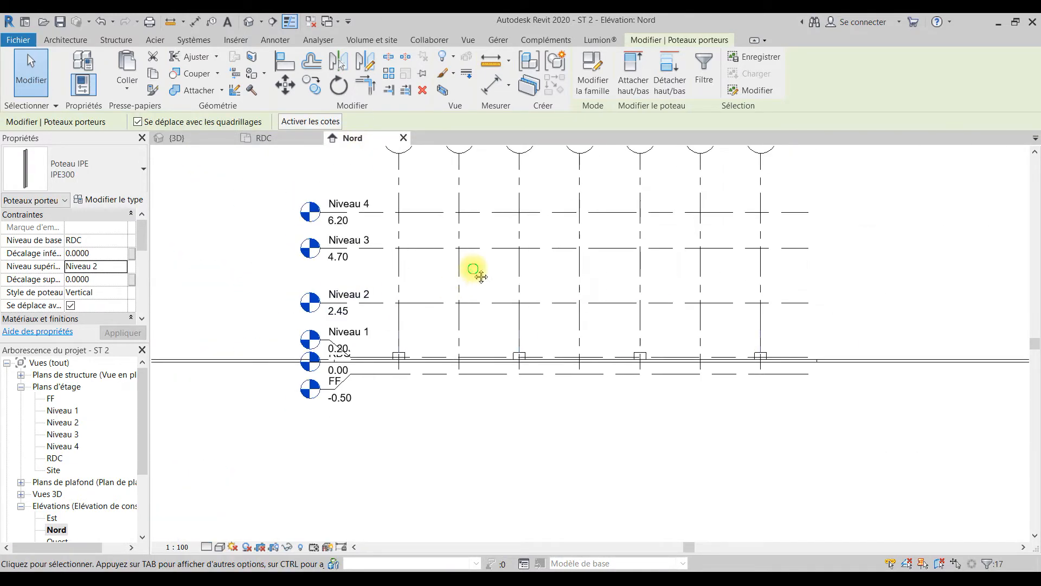
pyautogui.moveTo(480, 276); pyautogui.dragTo(437, 354, button='middle')
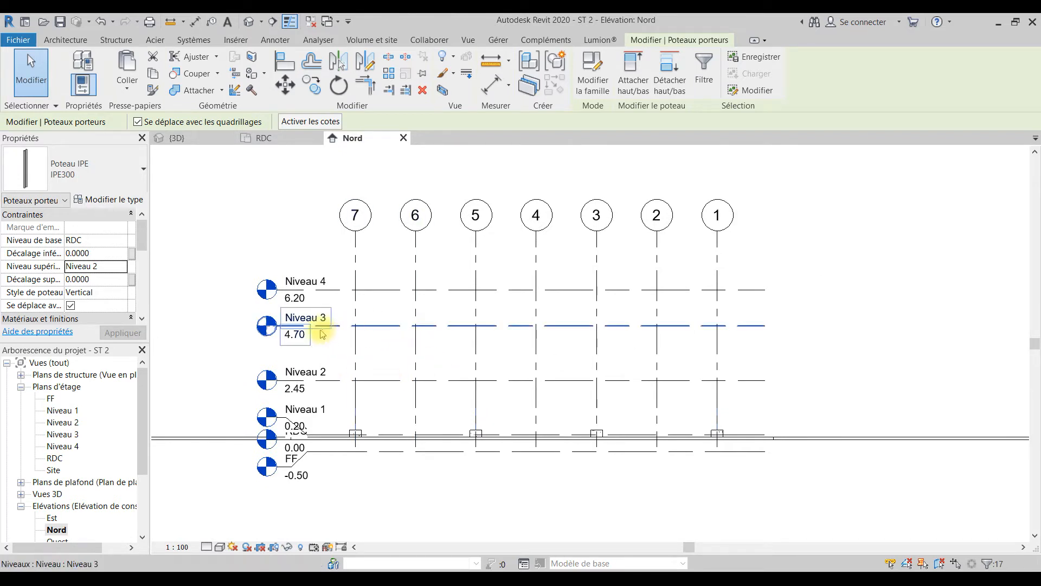
pyautogui.scroll(2, 367, 333)
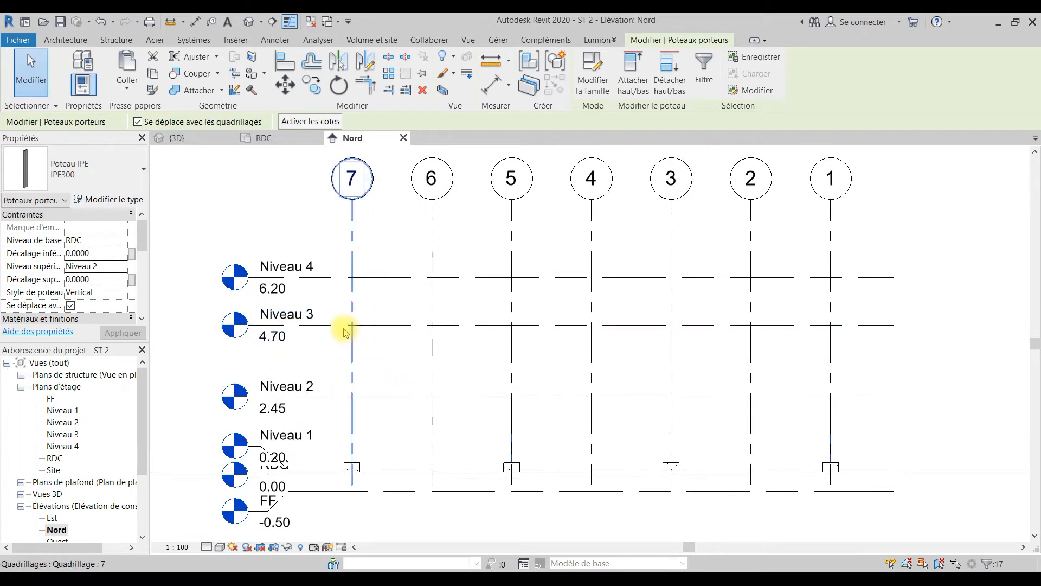
pyautogui.click(176, 138)
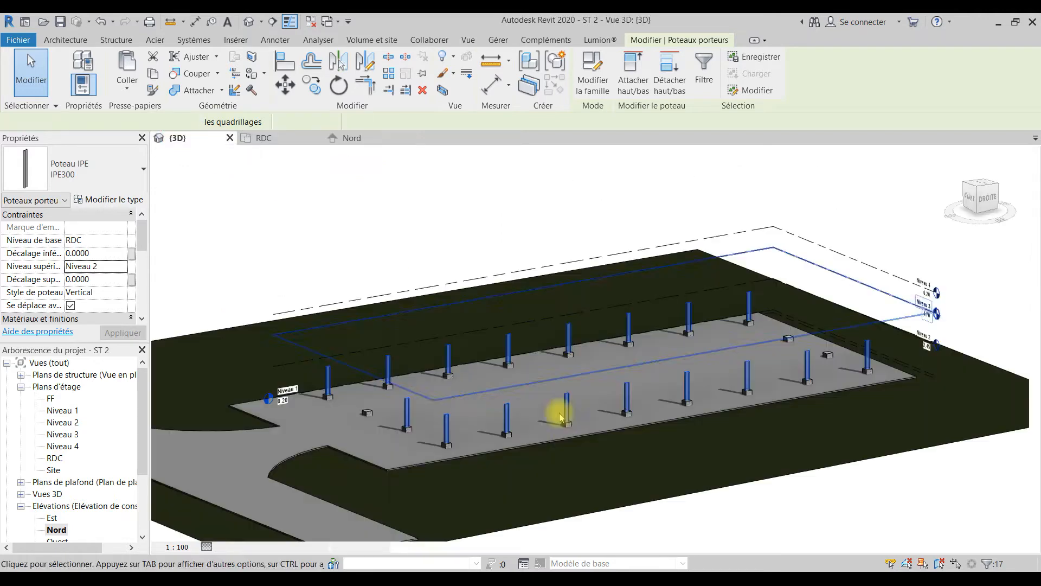
pyautogui.click(122, 266)
pyautogui.click(93, 323)
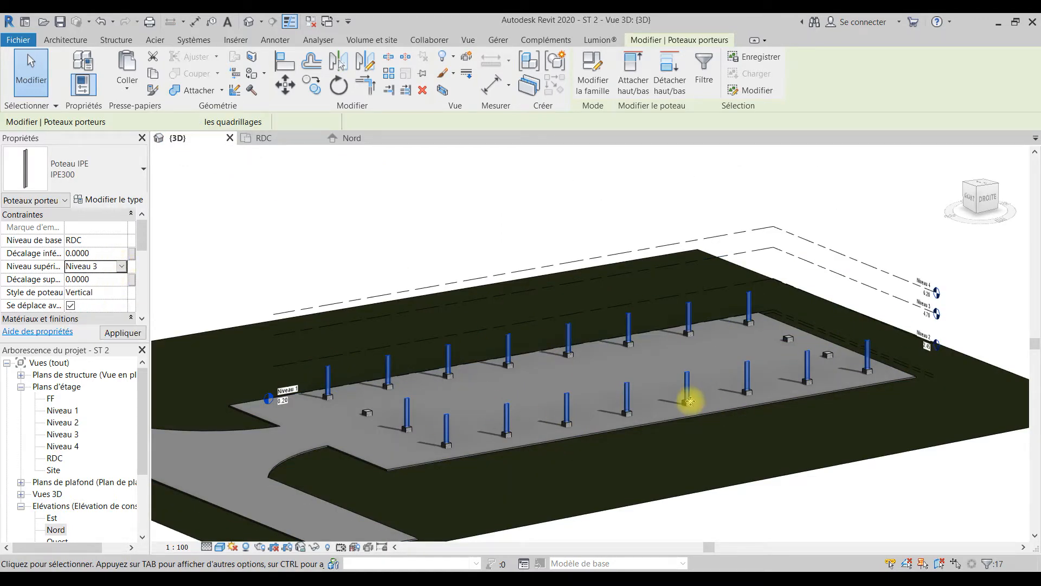
# Cut the stray IPE300 column from the intermediate base in the near end row of the building
pyautogui.click(639, 451)
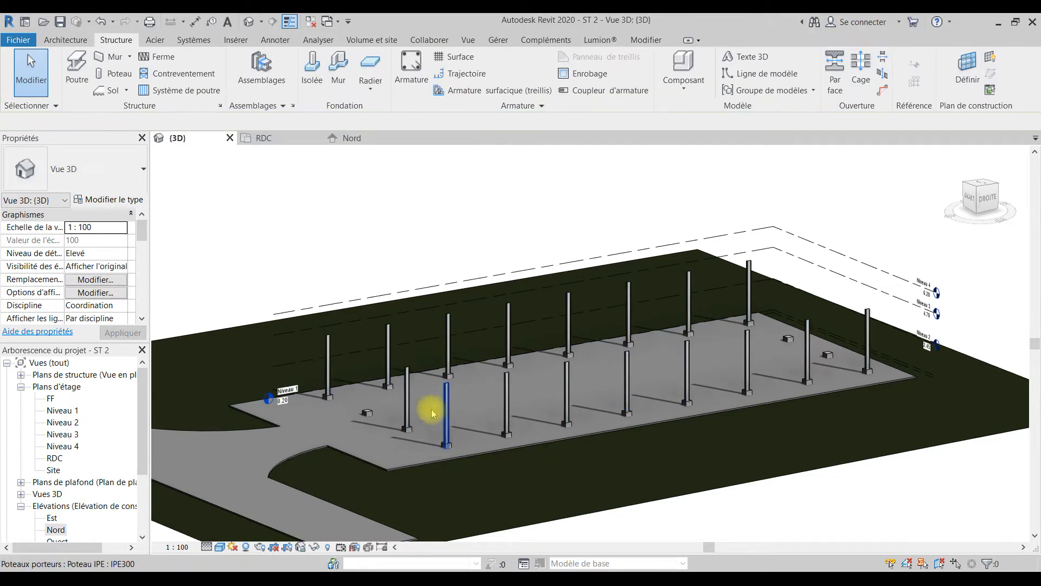
pyautogui.click(410, 404)
pyautogui.hotkey('ctrl', 'x')
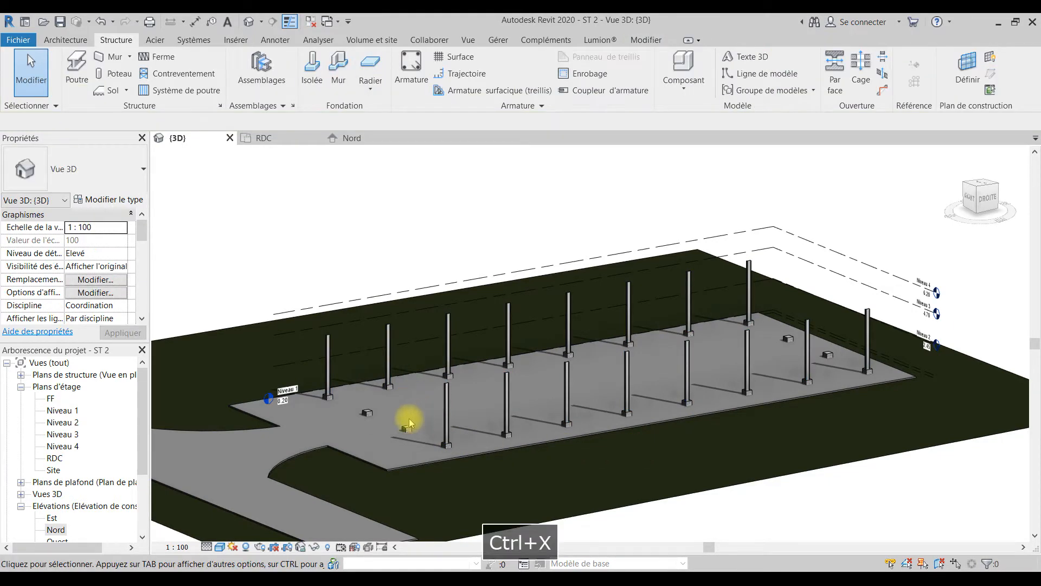
pyautogui.scroll(5, 411, 434)
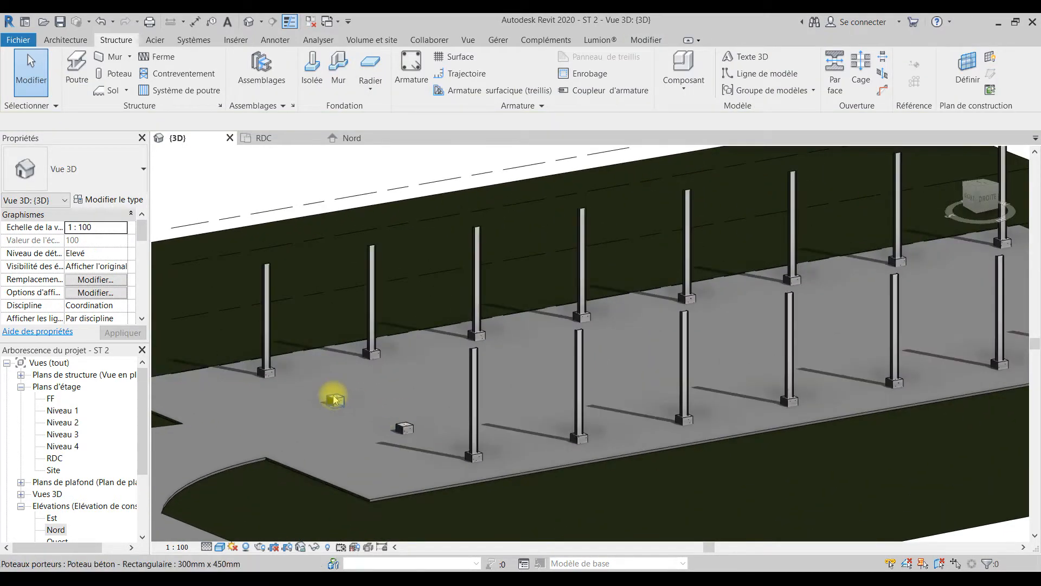
pyautogui.scroll(-3, 369, 303)
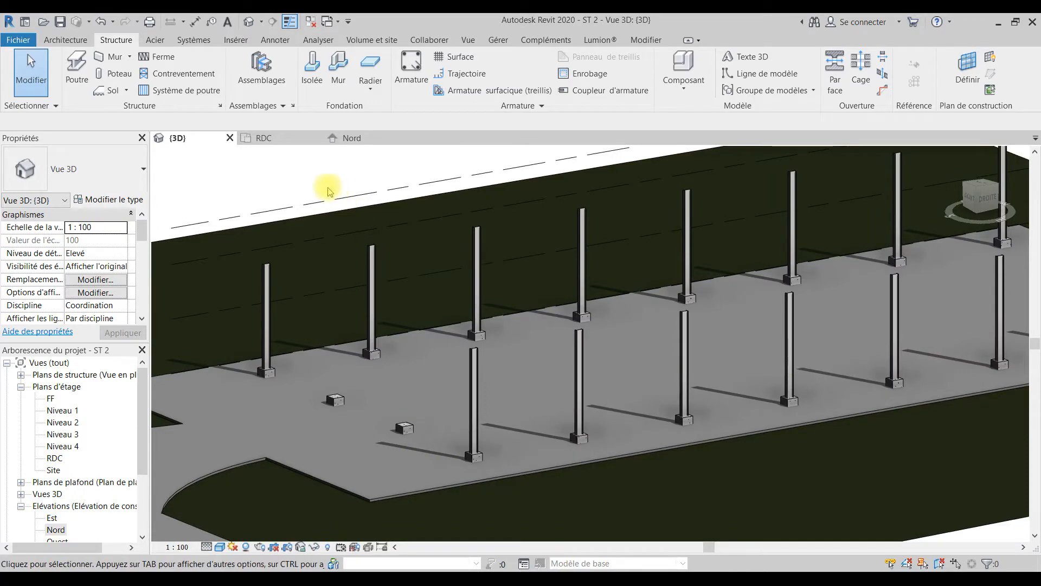
# In the RDC floor plan, start structural column placement and open the type properties of the IPE300 column
pyautogui.click(266, 138)
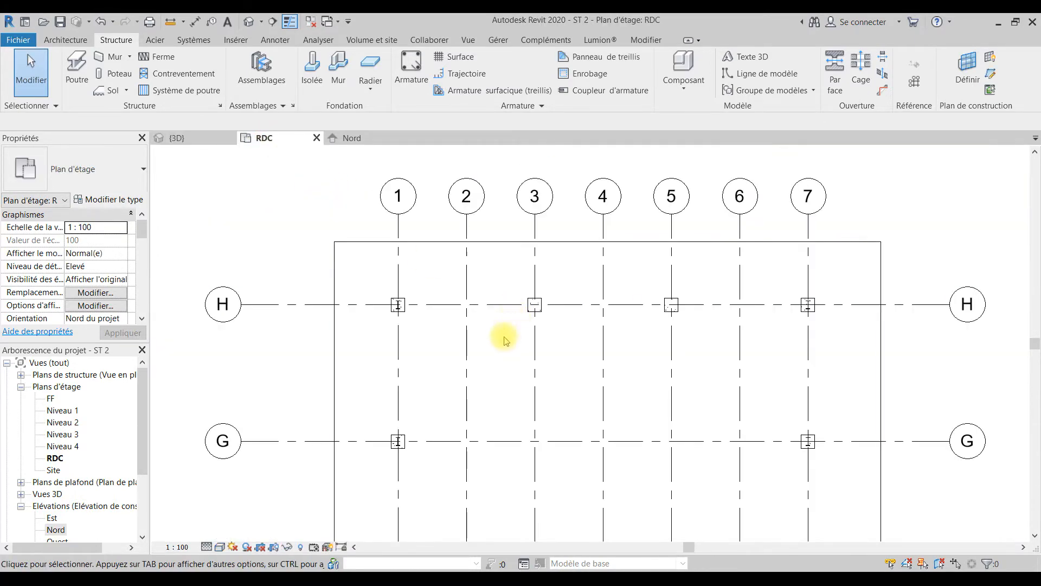
pyautogui.scroll(-3, 515, 344)
pyautogui.moveTo(593, 383); pyautogui.dragTo(529, 239, button='middle')
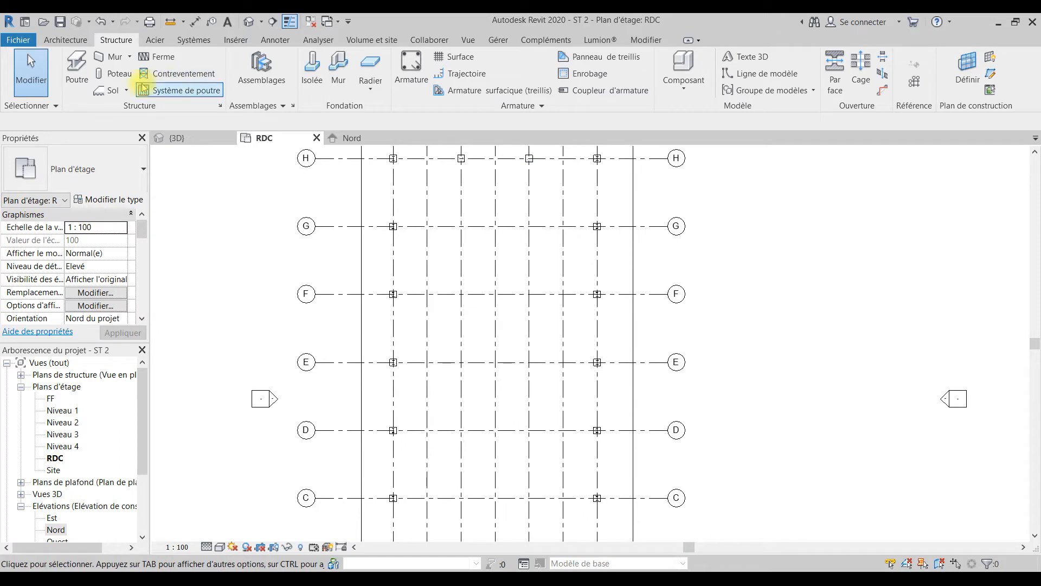
pyautogui.click(122, 75)
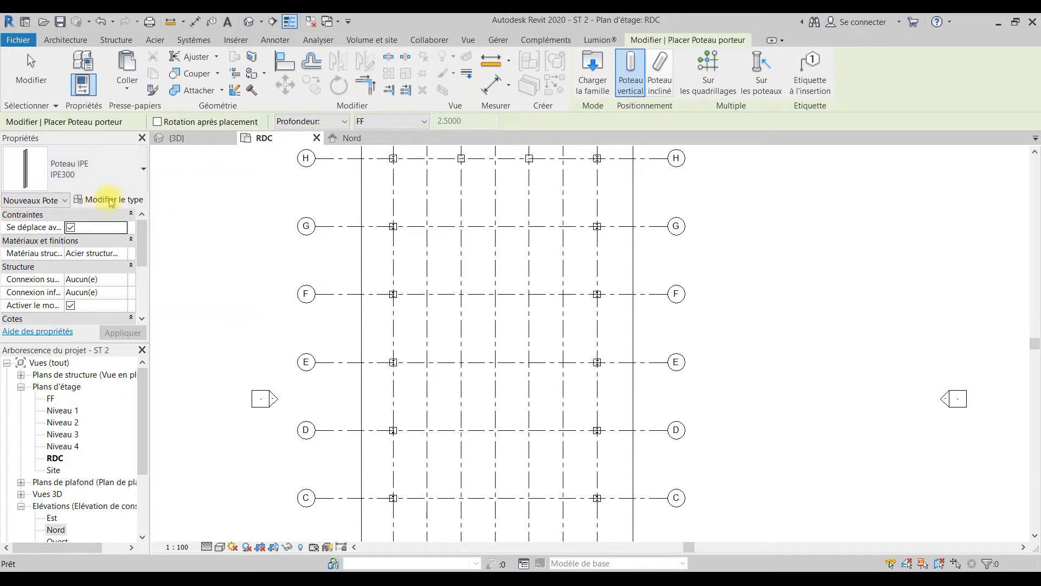
pyautogui.click(111, 201)
pyautogui.scroll(-12, 309, 244)
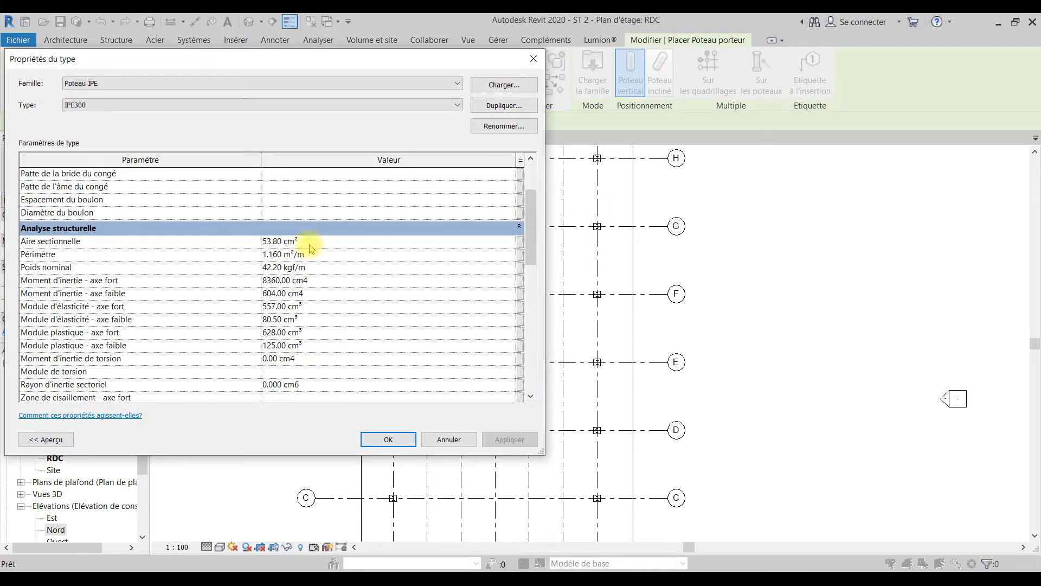
pyautogui.scroll(8, 309, 245)
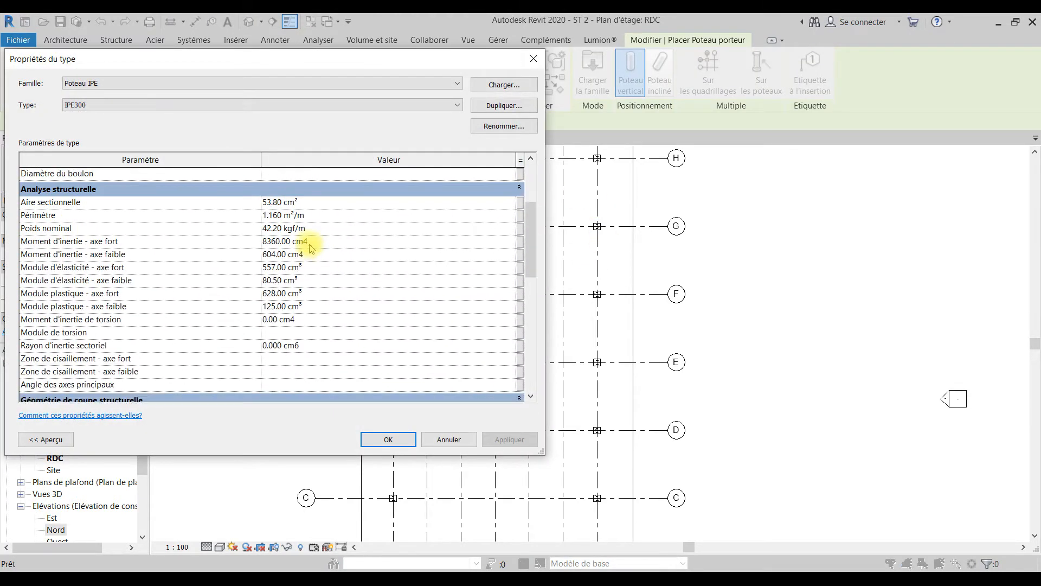
# Load the IPE140 type from the Poteau IPE steel column family and accept it for placement
pyautogui.click(510, 86)
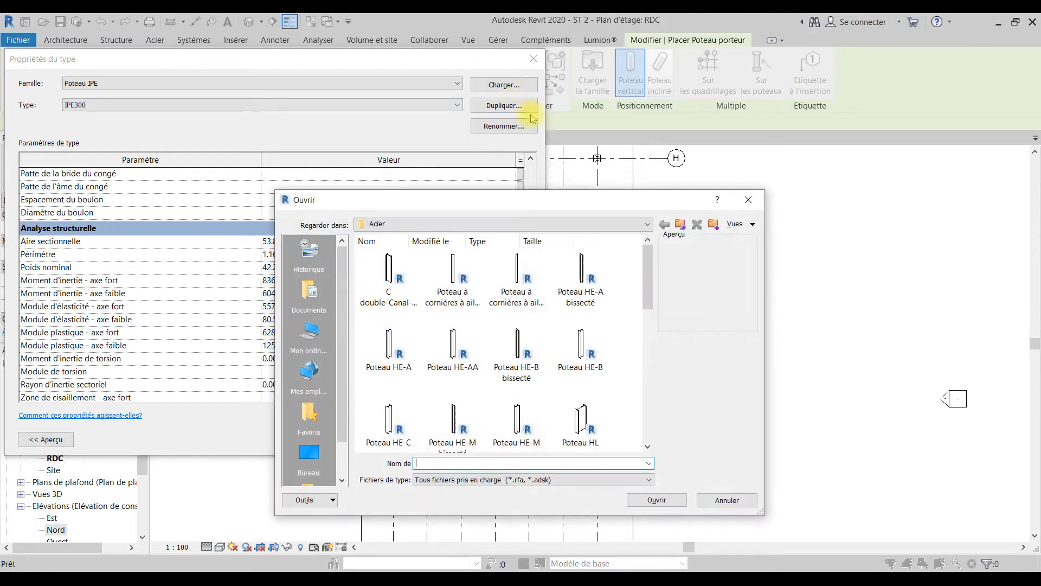
pyautogui.scroll(-3, 433, 374)
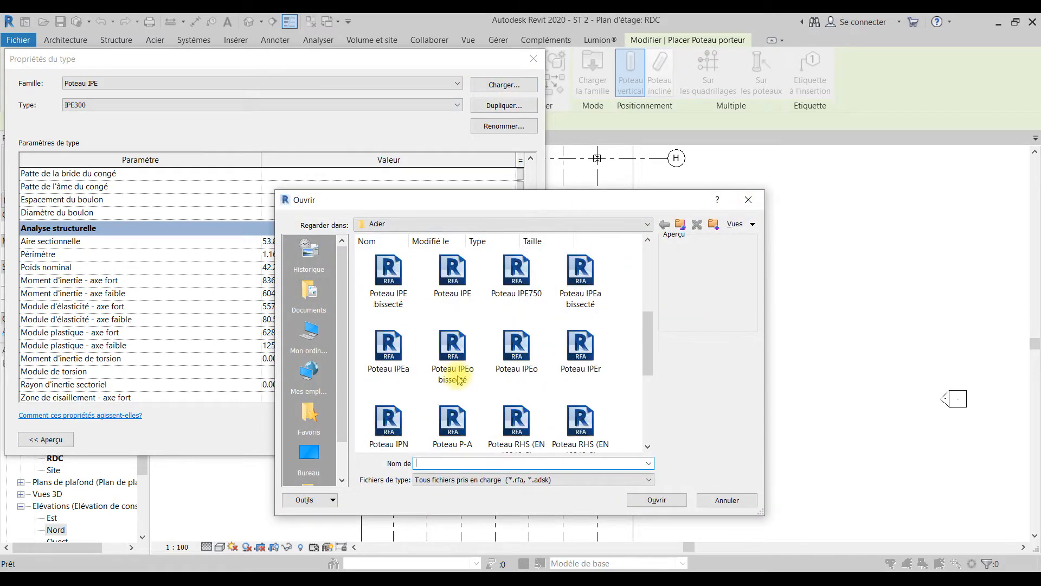
pyautogui.click(469, 293)
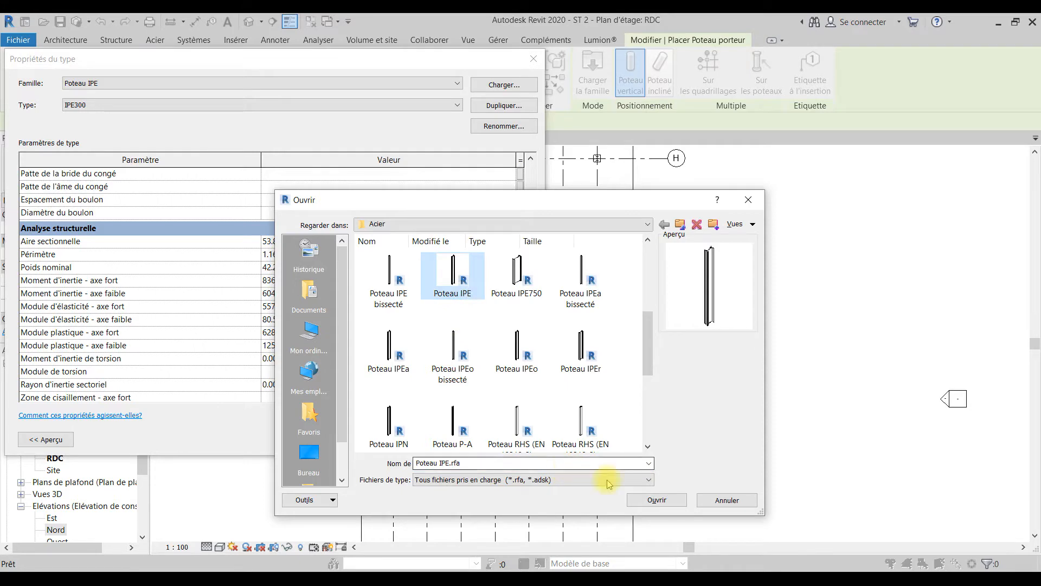
pyautogui.click(652, 498)
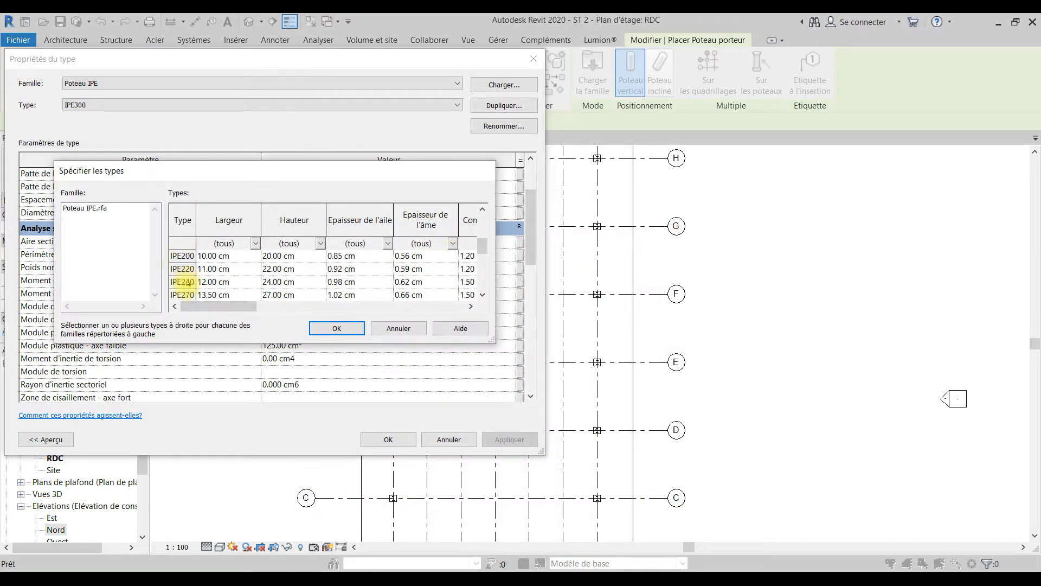
pyautogui.click(189, 282)
pyautogui.scroll(-1, 184, 283)
pyautogui.click(183, 255)
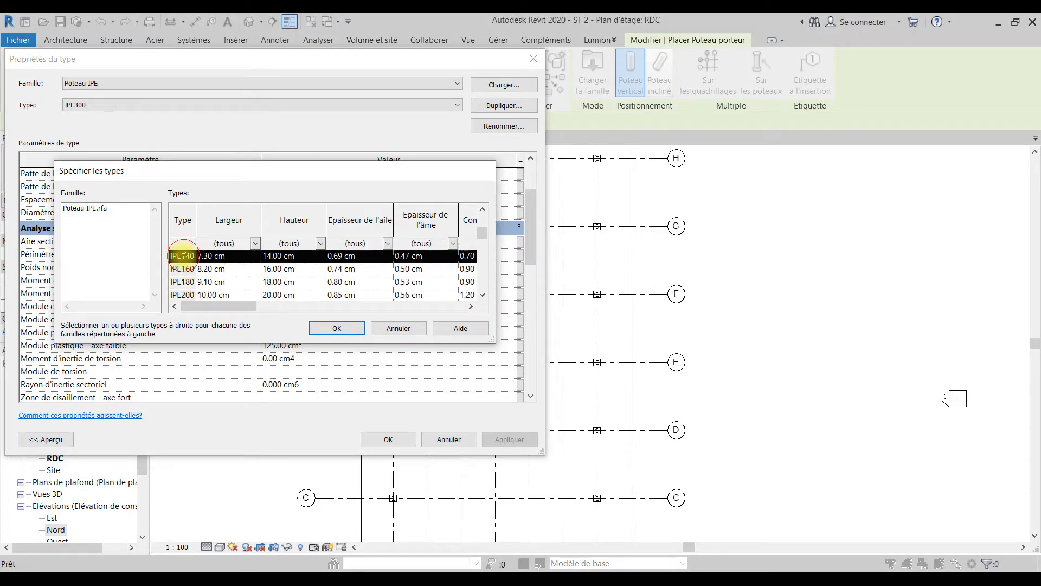
pyautogui.click(337, 328)
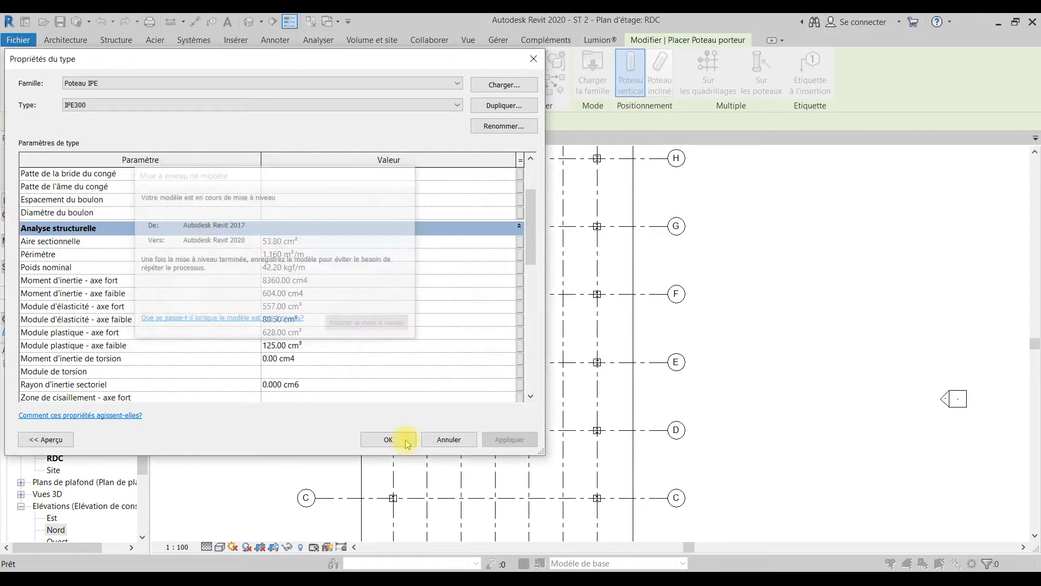
pyautogui.click(388, 438)
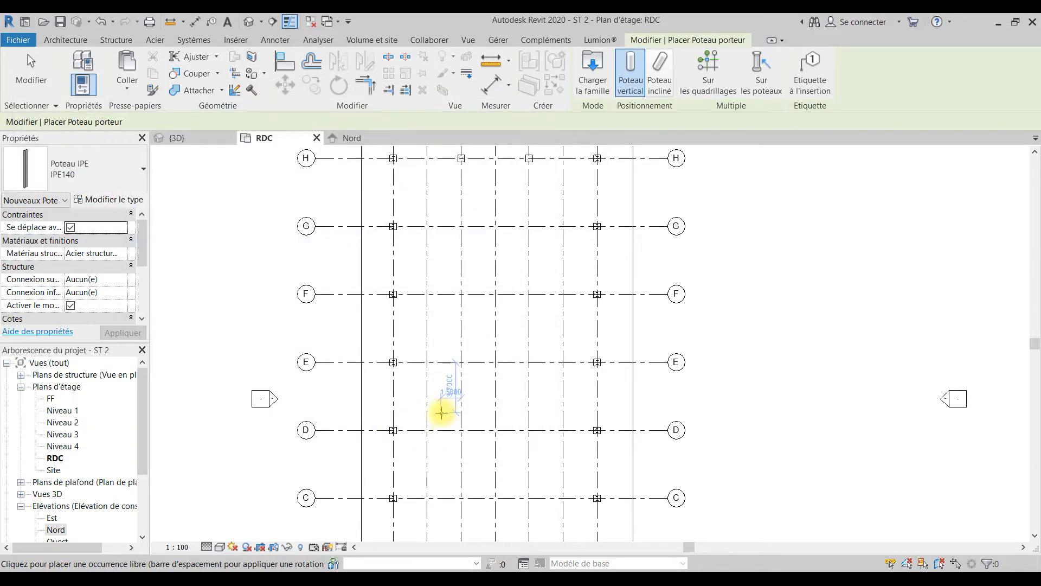
# Place IPE140 columns on the two intermediate bases along grid A, at grids 3 and 5
pyautogui.moveTo(495, 453); pyautogui.dragTo(493, 304, button='middle')
pyautogui.scroll(7, 450, 476)
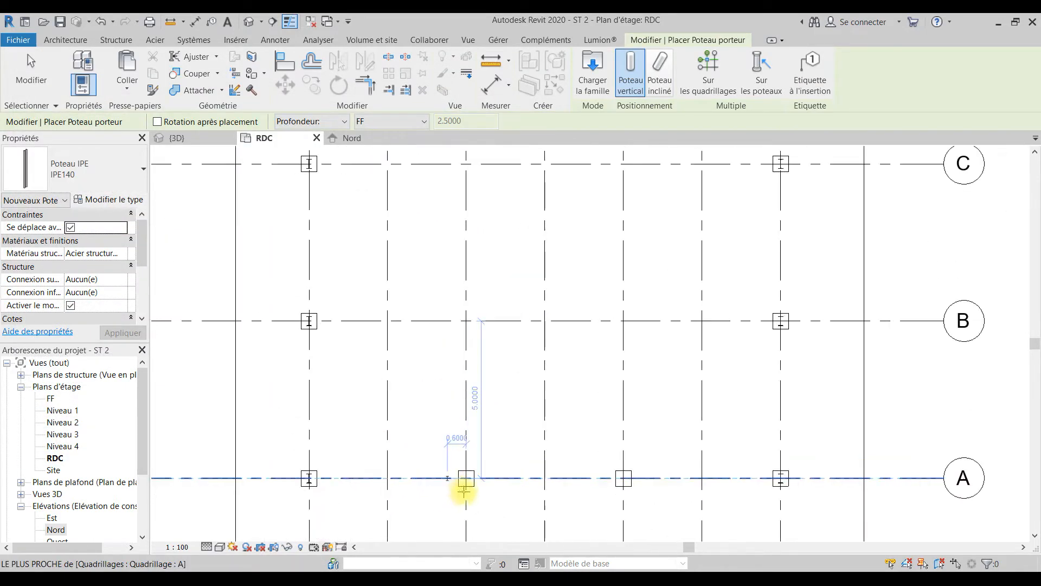
pyautogui.click(465, 466)
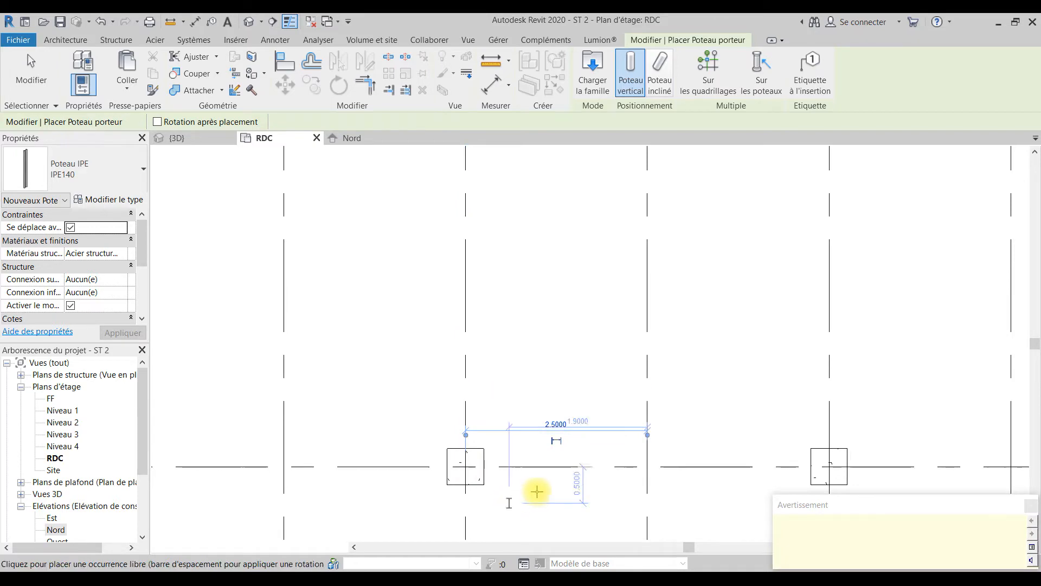
pyautogui.click(829, 466)
# Place IPE140 columns on the two intermediate bases along grid H, at grids 3 and 5
pyautogui.scroll(-6, 829, 466)
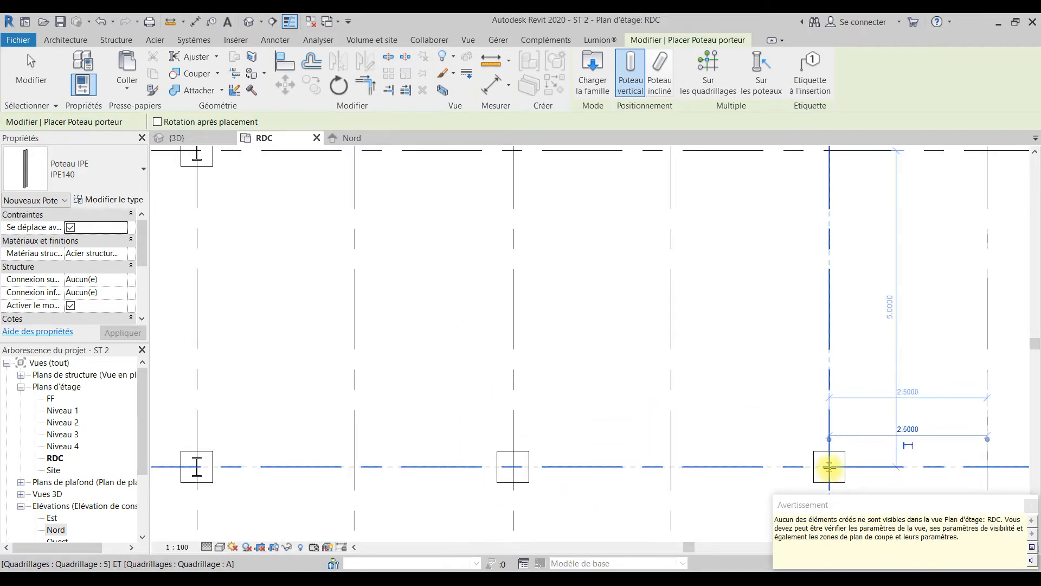
pyautogui.moveTo(727, 372); pyautogui.dragTo(611, 565, button='middle')
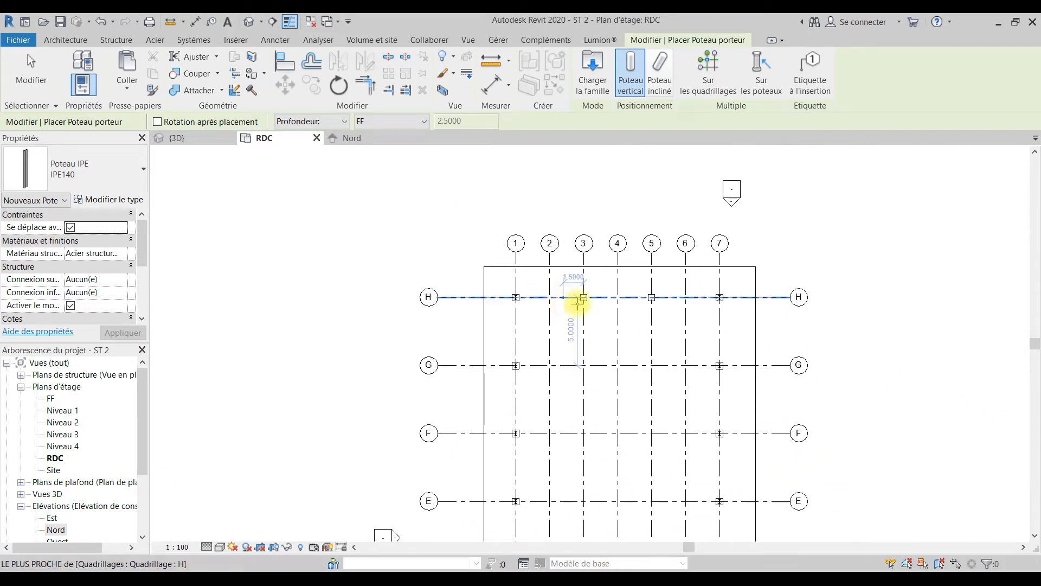
pyautogui.scroll(5, 584, 297)
pyautogui.click(595, 284)
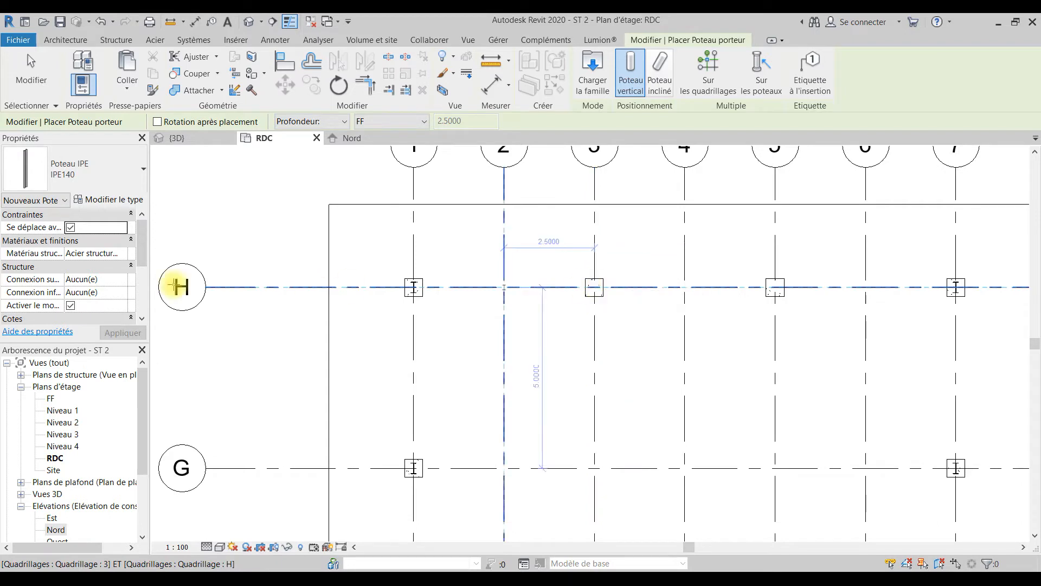
pyautogui.scroll(3, 593, 290)
pyautogui.click(598, 279)
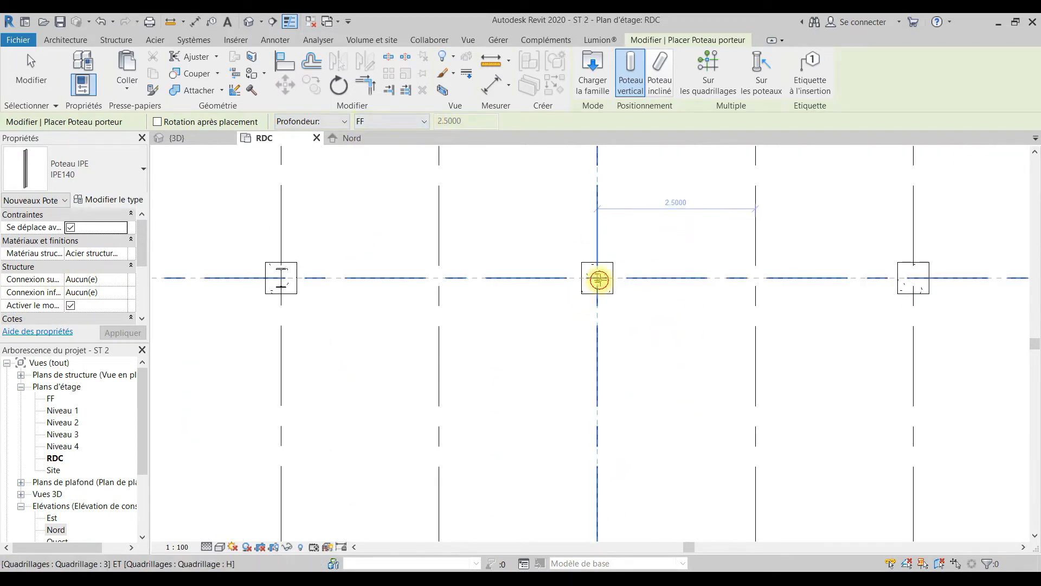
pyautogui.click(918, 276)
# In the 3D view, end column placement and select all occurrences of the IPE140 column from one under a footing
pyautogui.click(181, 140)
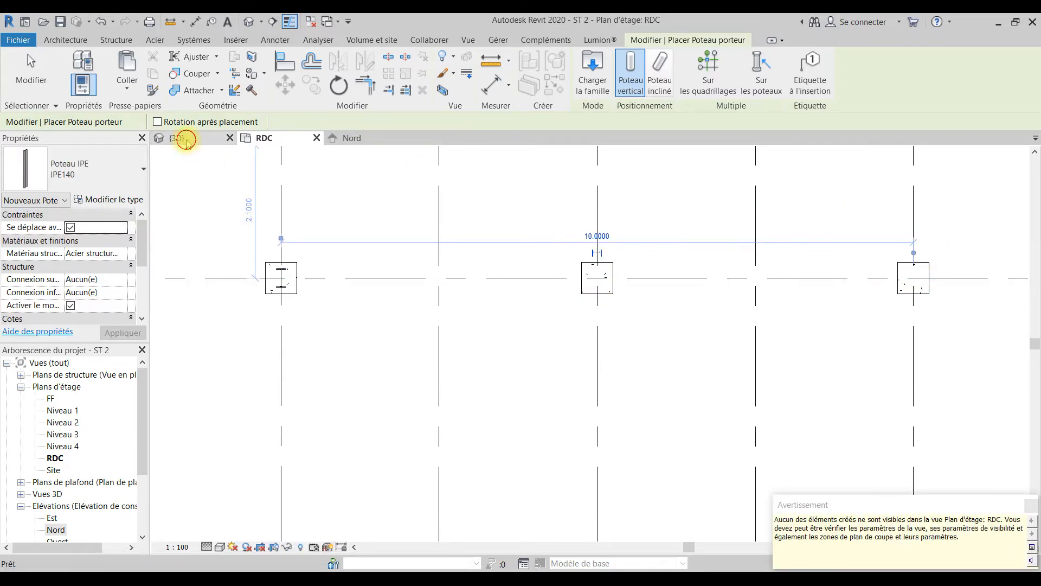
pyautogui.press('Escape')
pyautogui.press('Escape')
pyautogui.moveTo(516, 464); pyautogui.dragTo(341, 307, button='middle')
pyautogui.scroll(5, 332, 309)
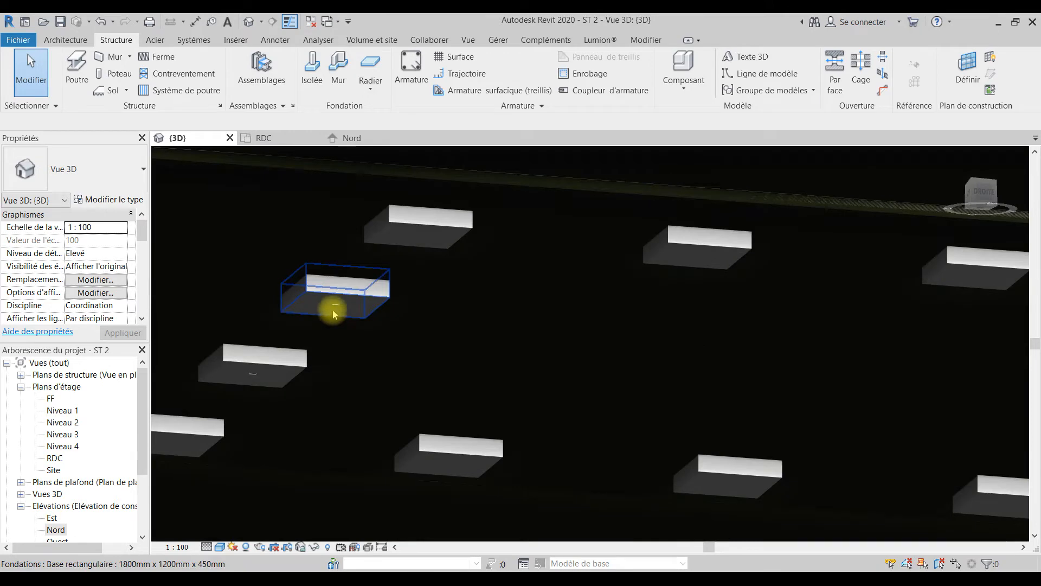
pyautogui.click(333, 308)
pyautogui.rightClick(333, 304)
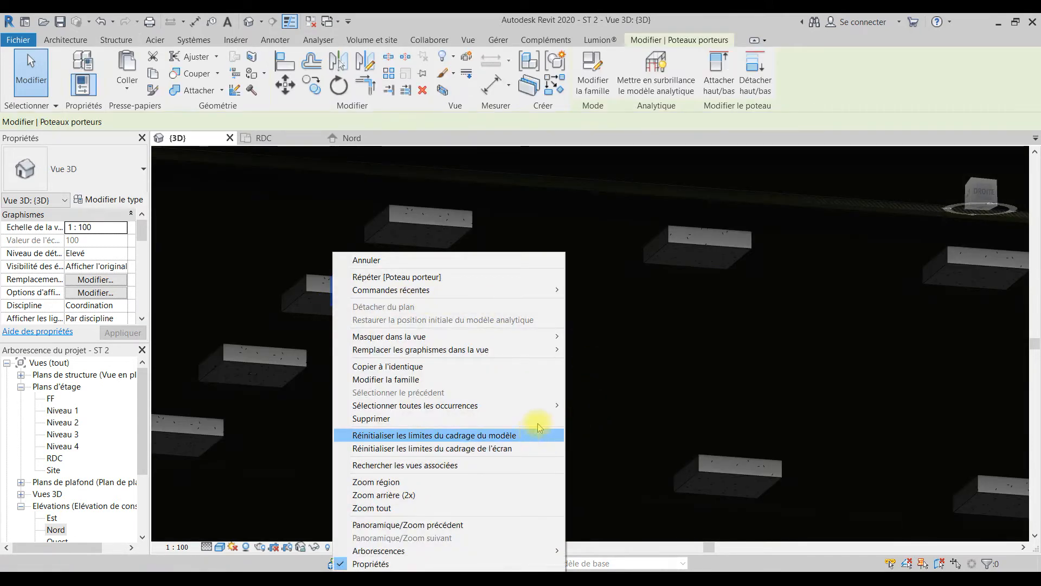
pyautogui.moveTo(541, 408)
pyautogui.click(588, 406)
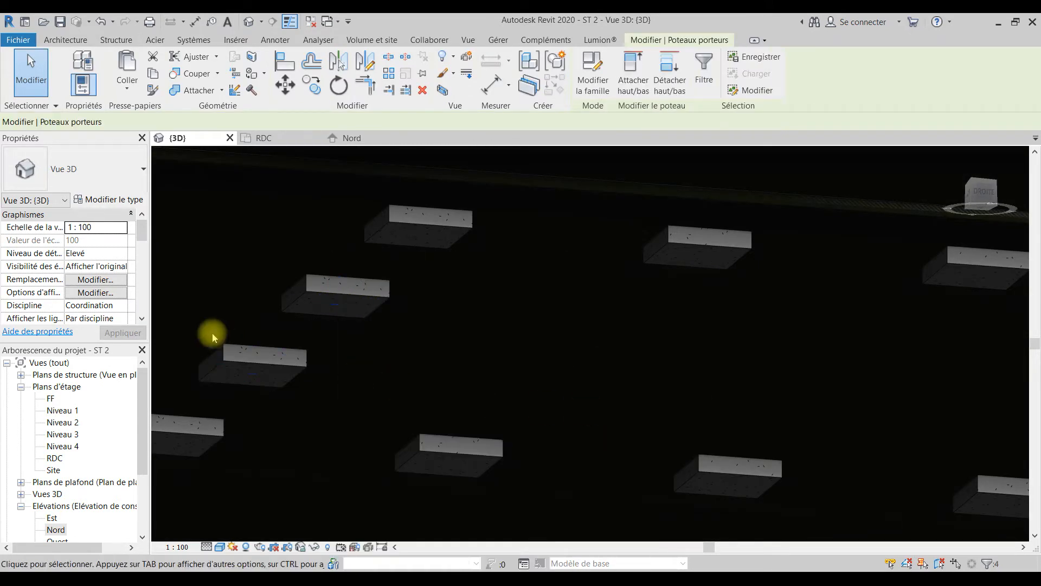
# Set the base level of the selected IPE140 columns to RDC
pyautogui.click(122, 241)
pyautogui.click(75, 261)
pyautogui.click(120, 241)
pyautogui.click(96, 265)
# Set the top level of the selected IPE140 columns to Niveau 3 and clear the selection
pyautogui.click(123, 268)
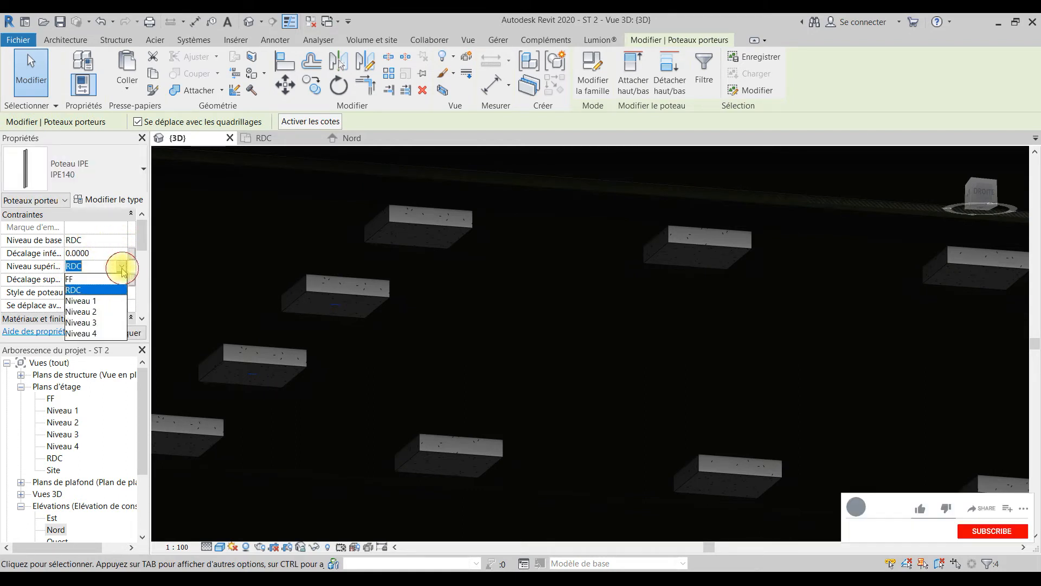
pyautogui.click(104, 324)
pyautogui.keyDown('shift'); pyautogui.moveTo(476, 358); pyautogui.dragTo(446, 442, button='middle'); pyautogui.keyUp('shift')
pyautogui.press('Escape')
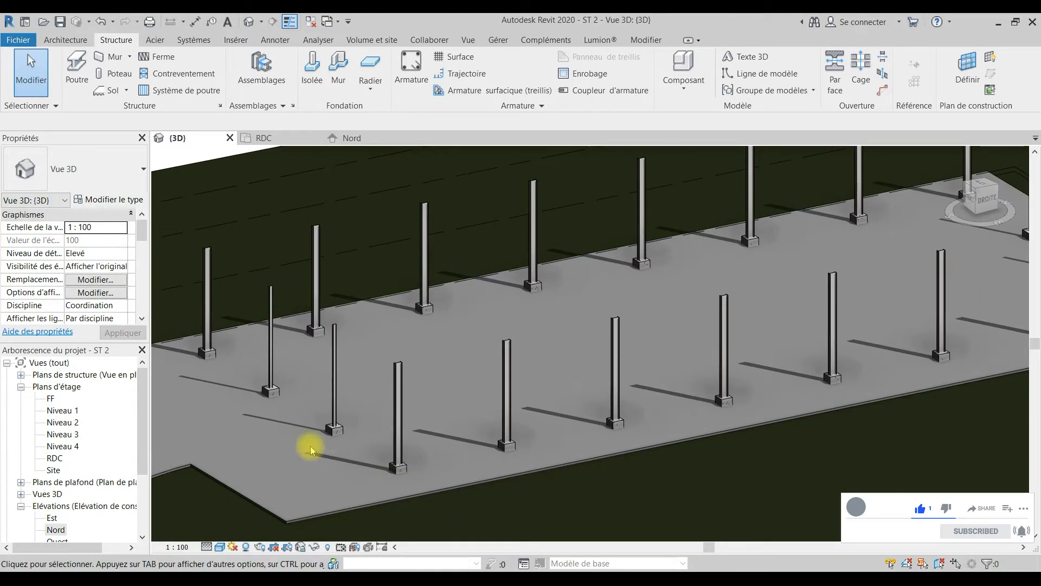
# Inspect the feet of the end-row columns, start placing a structural connection and check the available connection types
pyautogui.scroll(6, 397, 477)
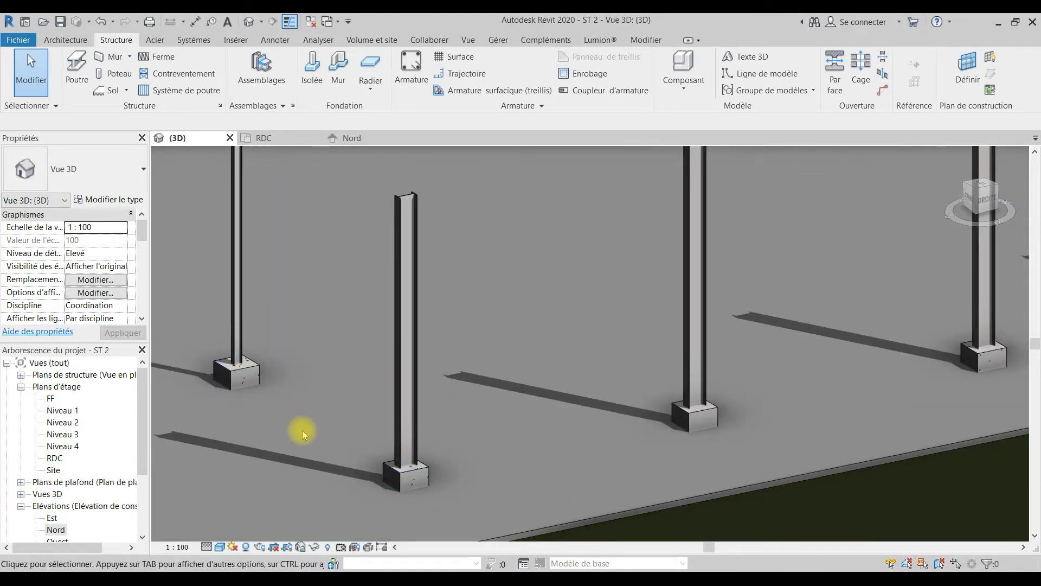
pyautogui.moveTo(303, 434); pyautogui.dragTo(327, 388, button='middle')
pyautogui.scroll(-4, 350, 424)
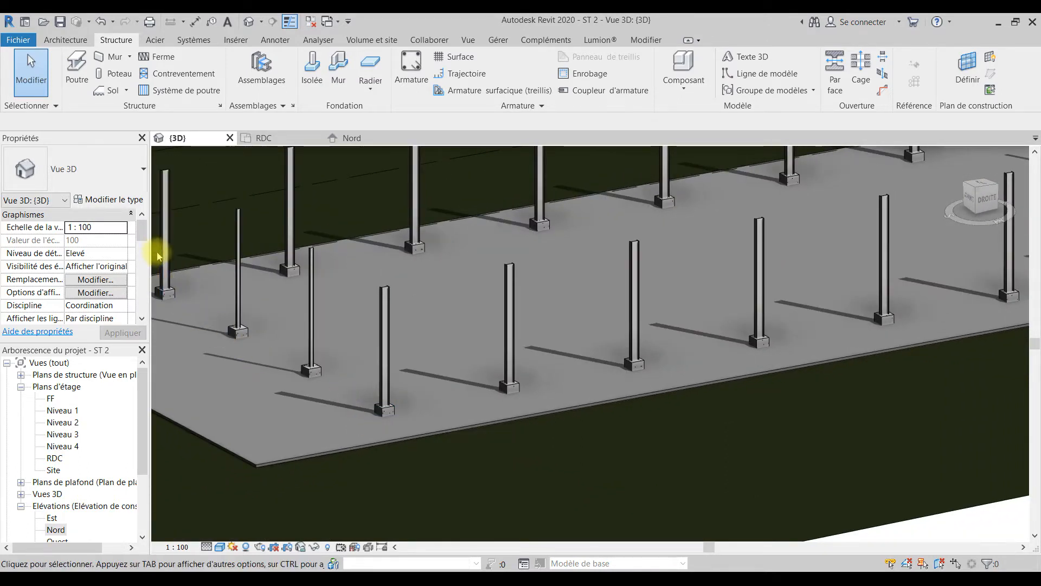
pyautogui.scroll(5, 305, 332)
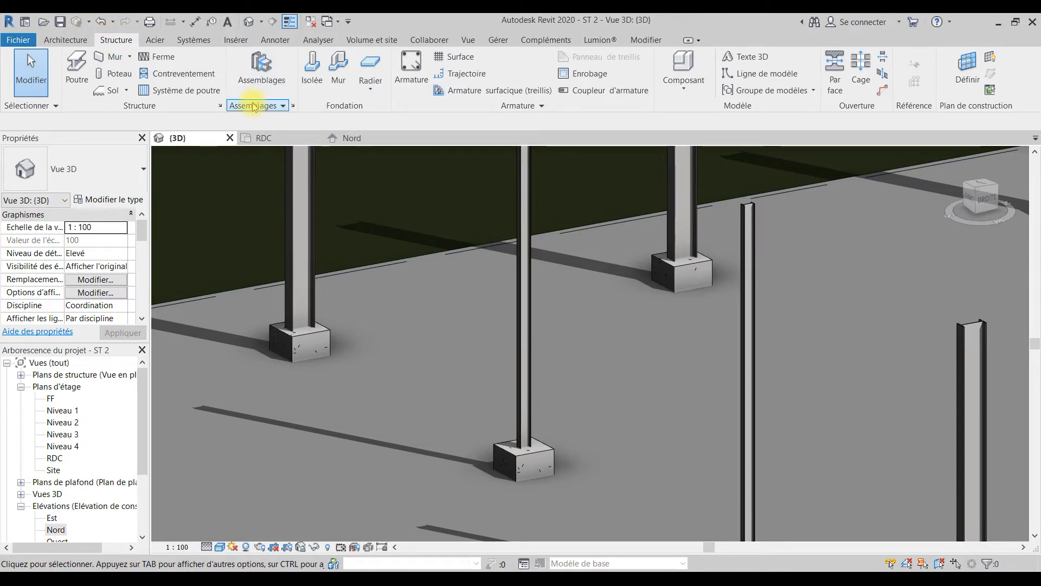
pyautogui.click(270, 70)
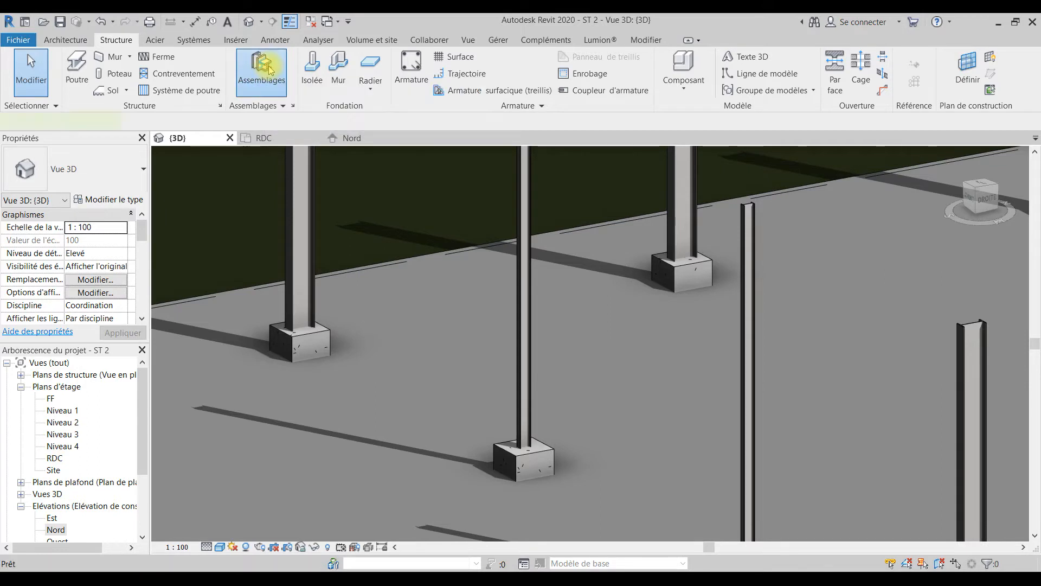
pyautogui.click(130, 171)
pyautogui.click(130, 174)
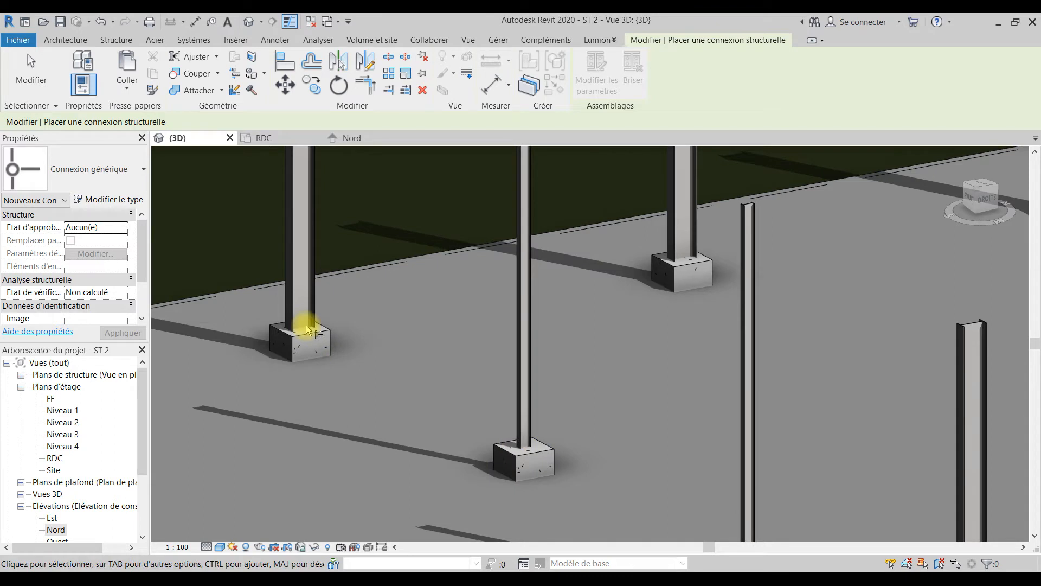
# Open the structural connection settings and look over the available connections
pyautogui.click(498, 41)
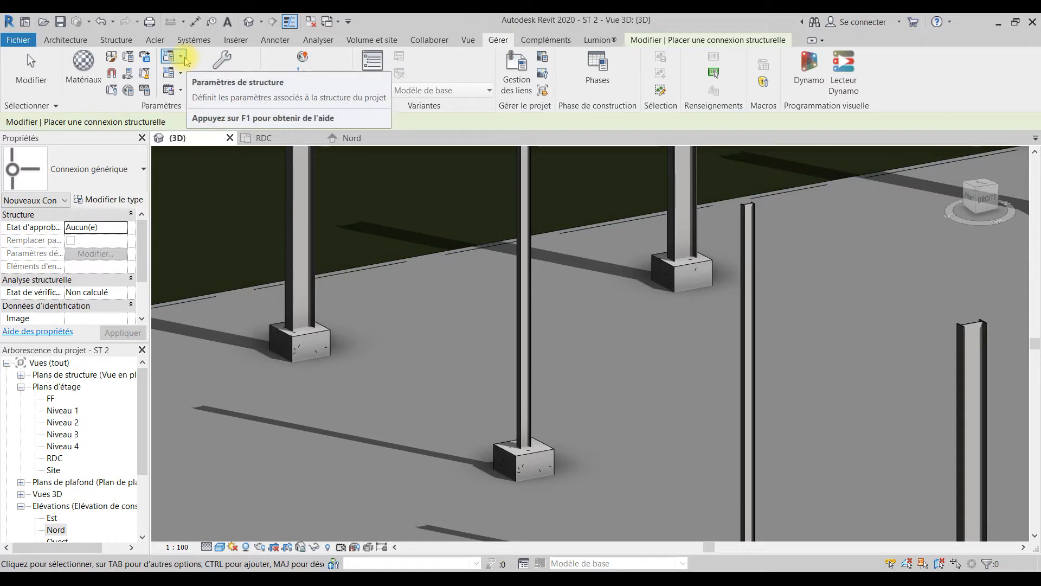
pyautogui.click(181, 74)
pyautogui.click(182, 76)
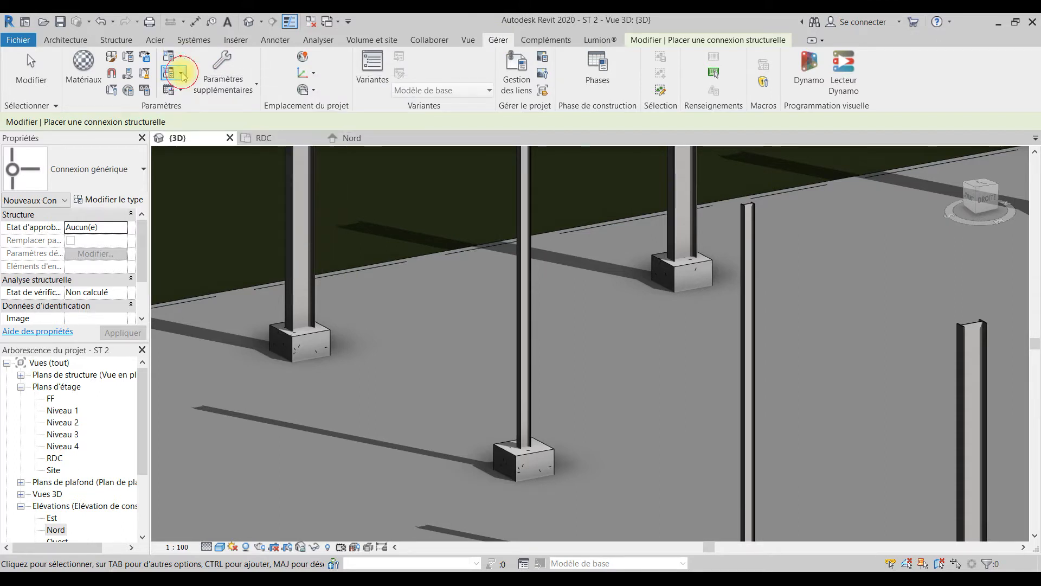
pyautogui.click(181, 74)
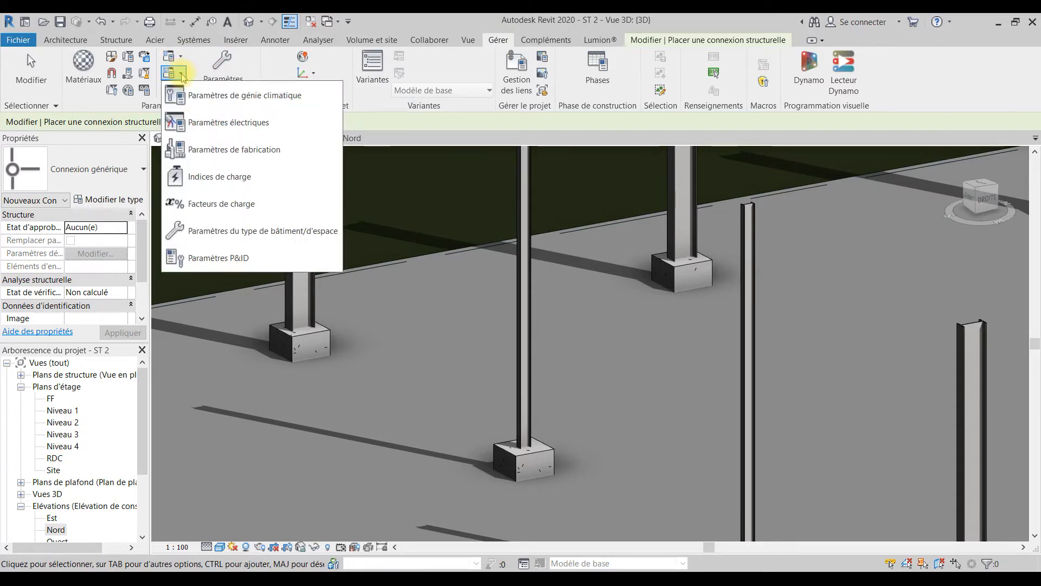
pyautogui.click(182, 76)
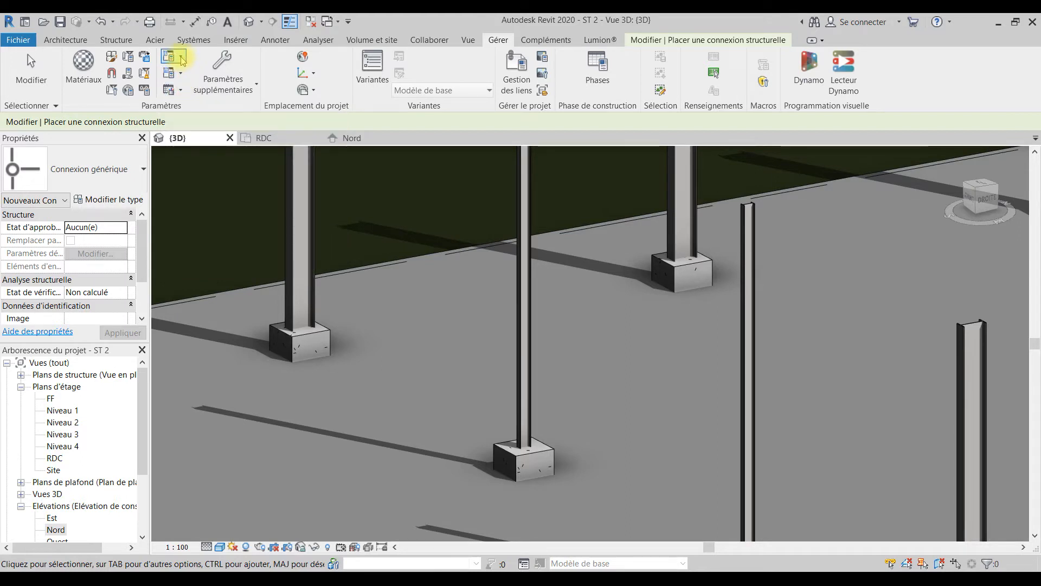
pyautogui.click(182, 59)
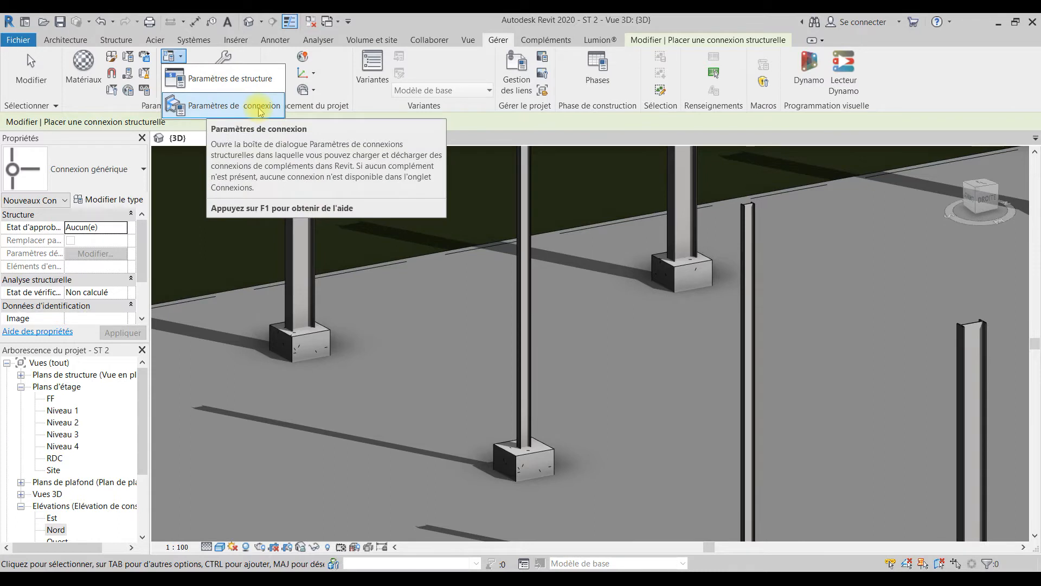
pyautogui.click(181, 57)
pyautogui.click(185, 59)
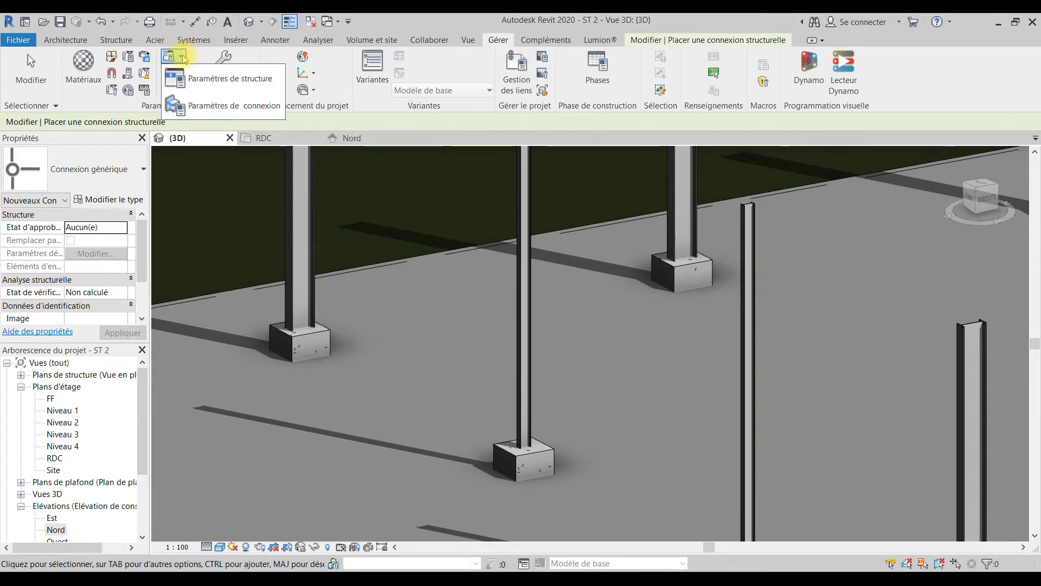
pyautogui.click(199, 107)
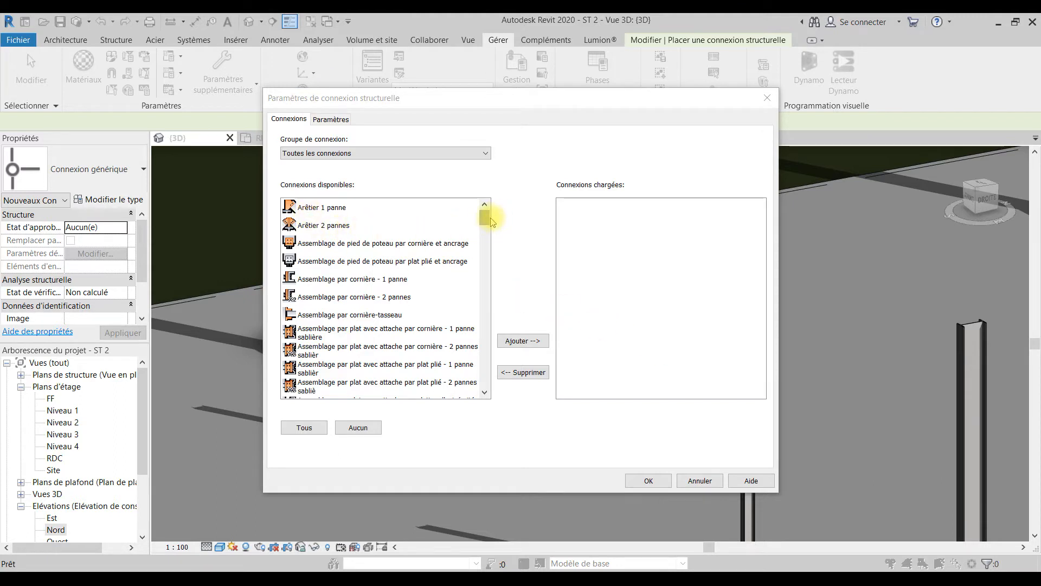
pyautogui.moveTo(487, 221); pyautogui.dragTo(486, 236)
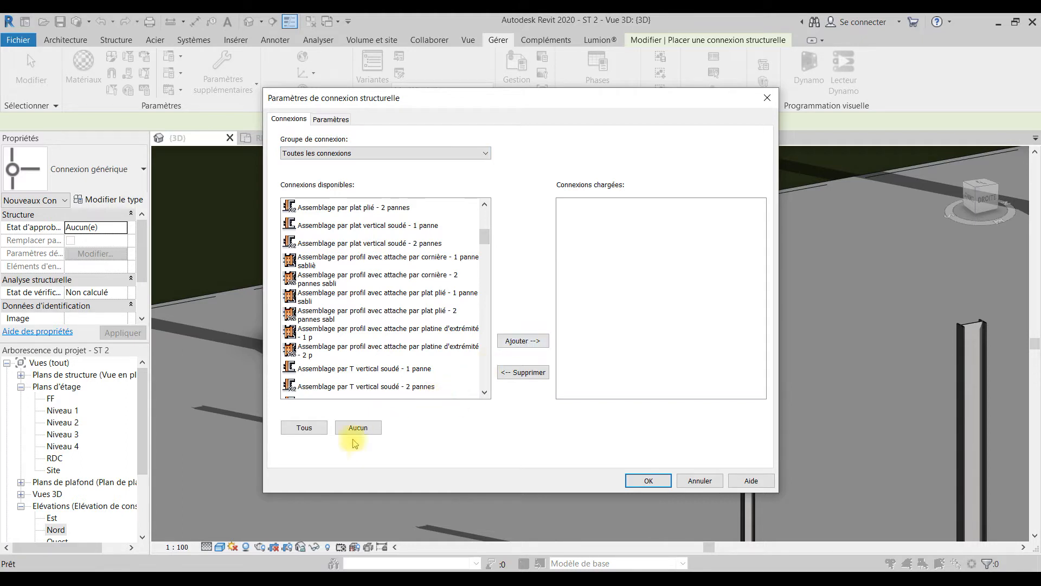
# Add all available connections to the loaded connections and look through them
pyautogui.click(305, 428)
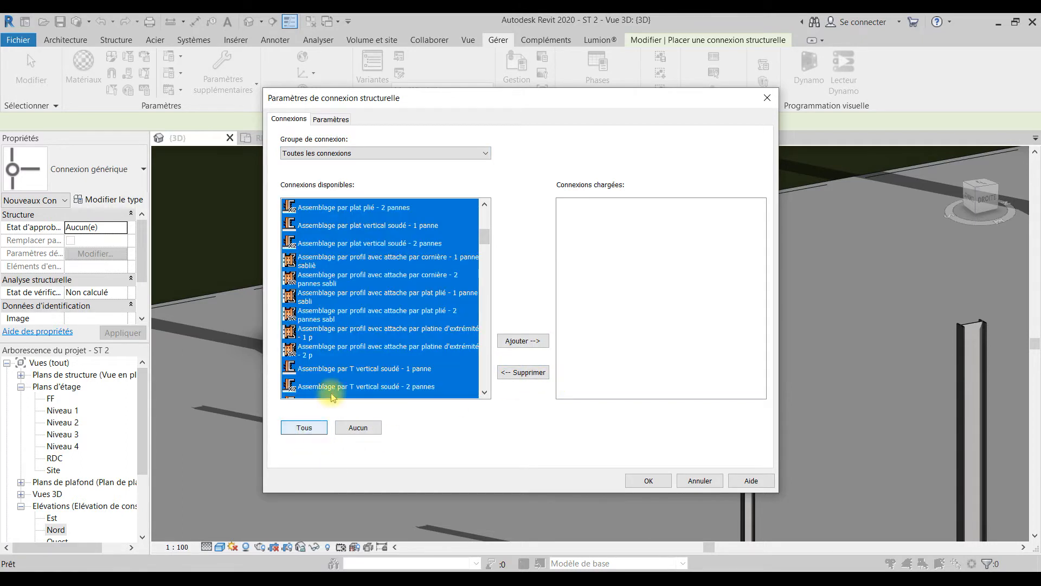
pyautogui.click(526, 341)
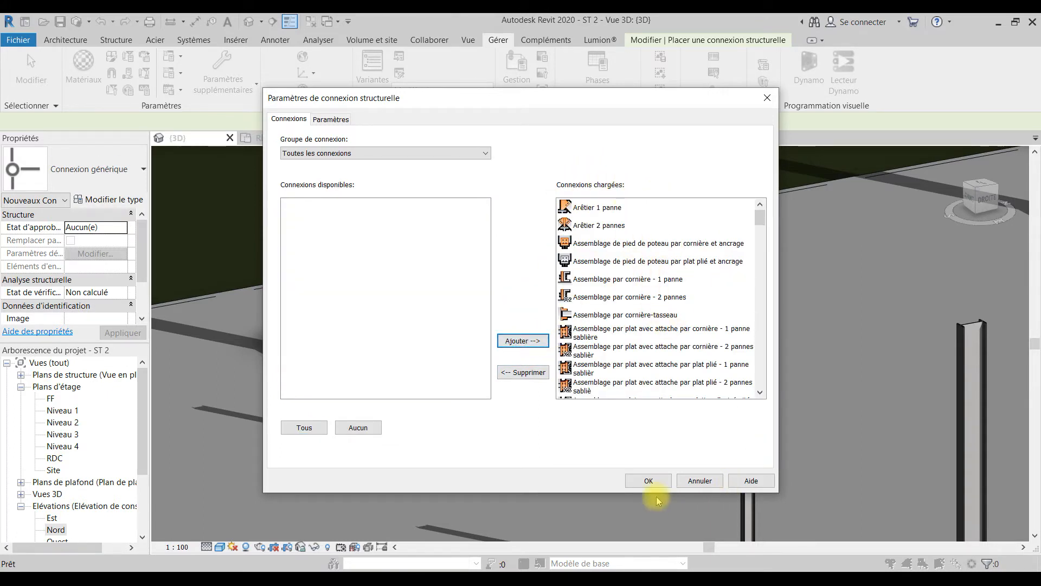
pyautogui.scroll(-10, 639, 271)
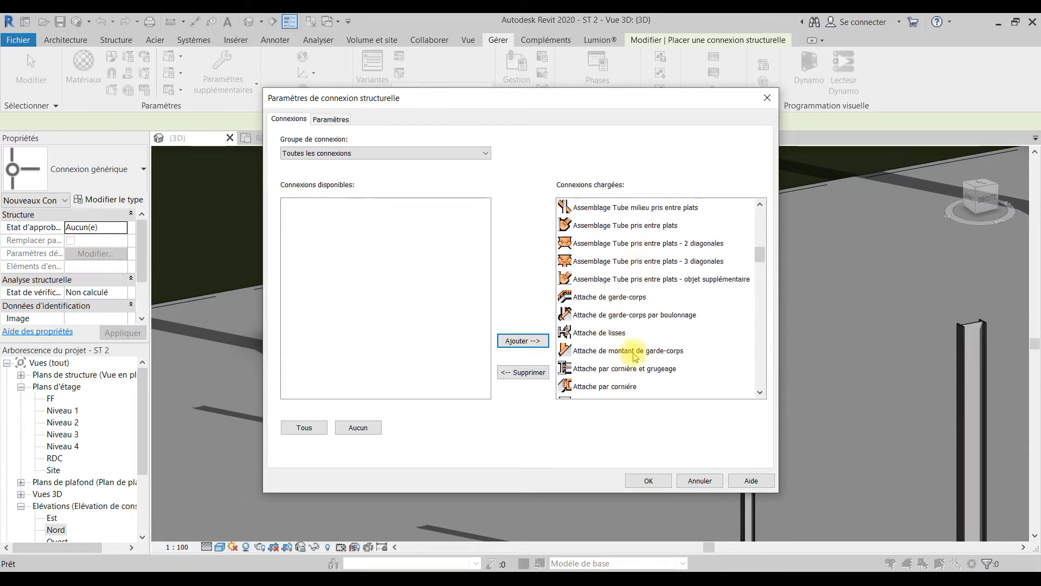
pyautogui.scroll(1, 619, 346)
pyautogui.scroll(5, 618, 346)
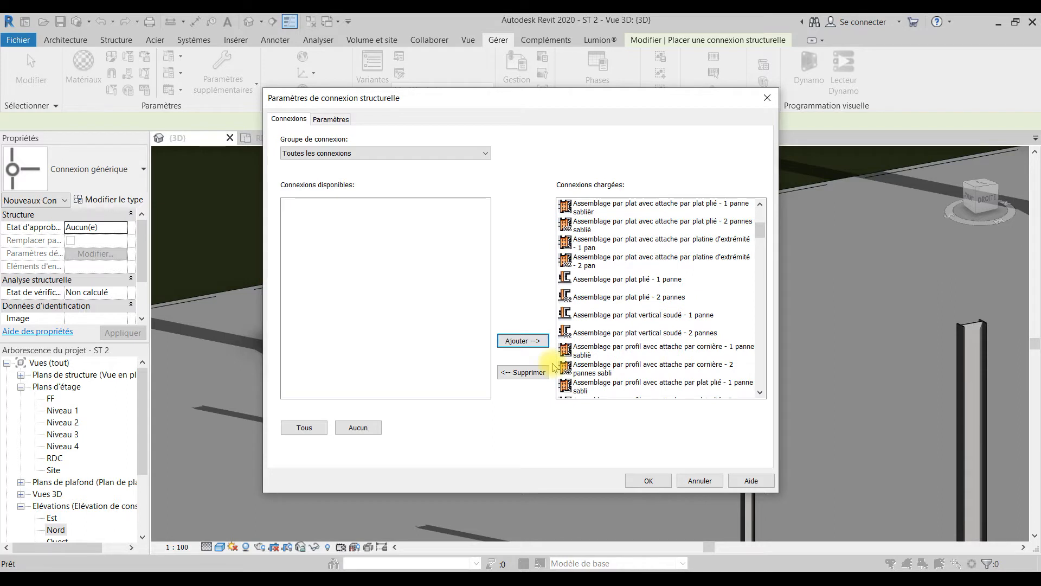
# Remove every connection from the loaded connections, from Arêtier 1 panne to Tôles de renfort d'ame
pyautogui.click(525, 371)
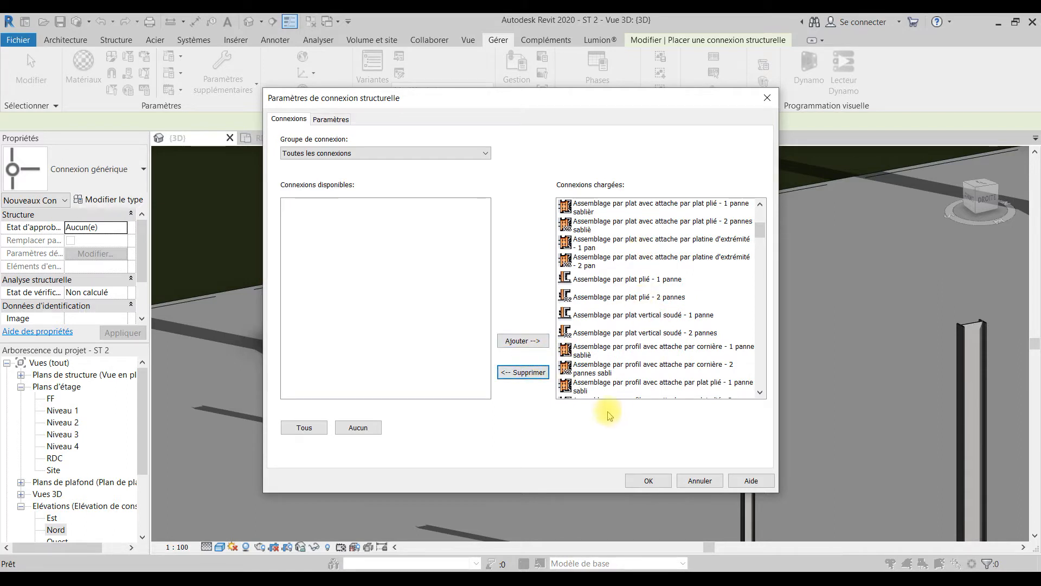
pyautogui.scroll(3, 599, 239)
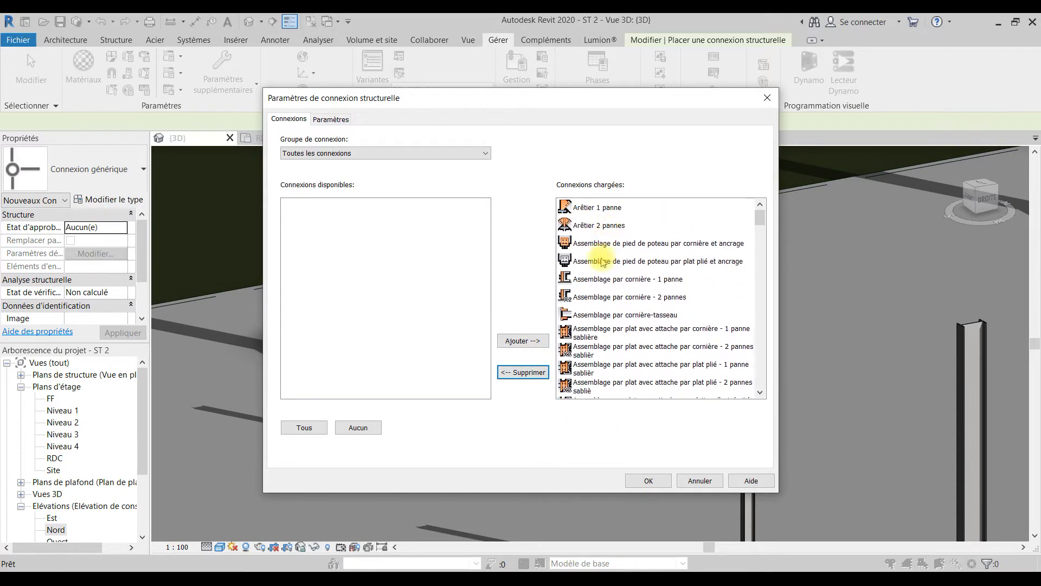
pyautogui.click(578, 208)
pyautogui.moveTo(761, 220); pyautogui.dragTo(758, 390)
pyautogui.keyDown('shift'); pyautogui.click(635, 386); pyautogui.keyUp('shift')
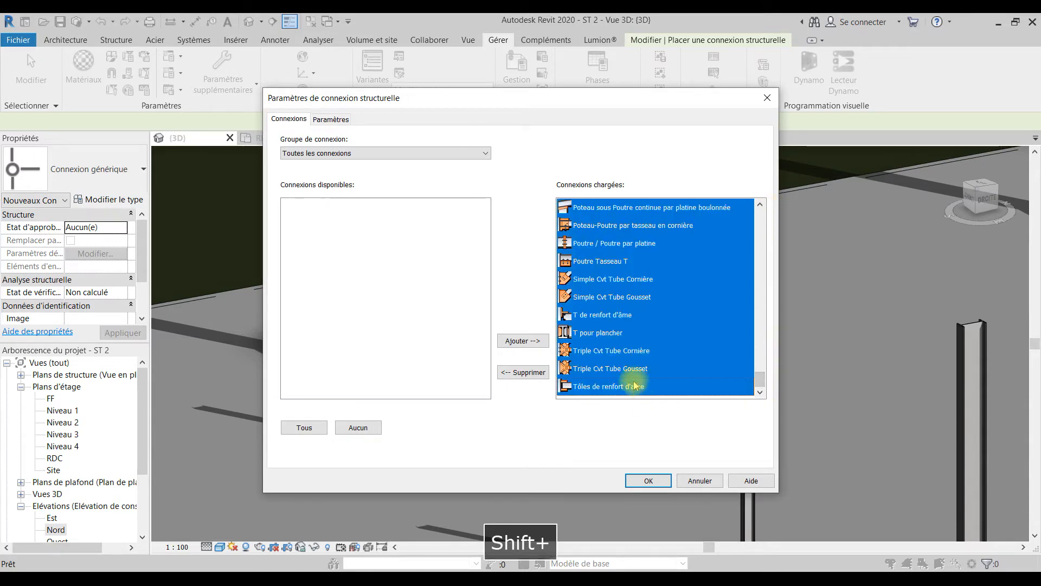
pyautogui.click(523, 372)
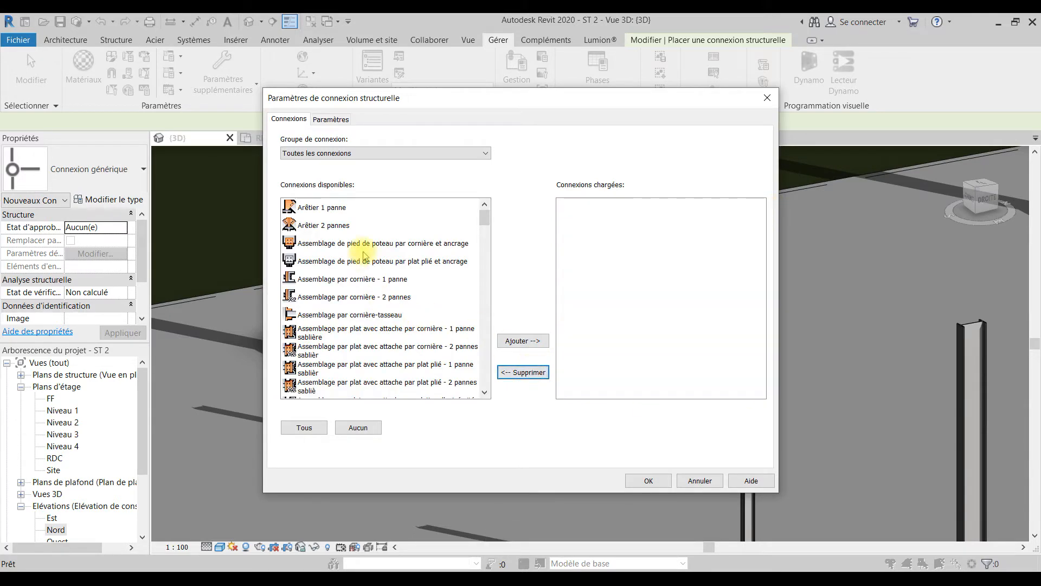
# Look through the available connections for the Pied de Poteau column base types
pyautogui.scroll(-1, 336, 305)
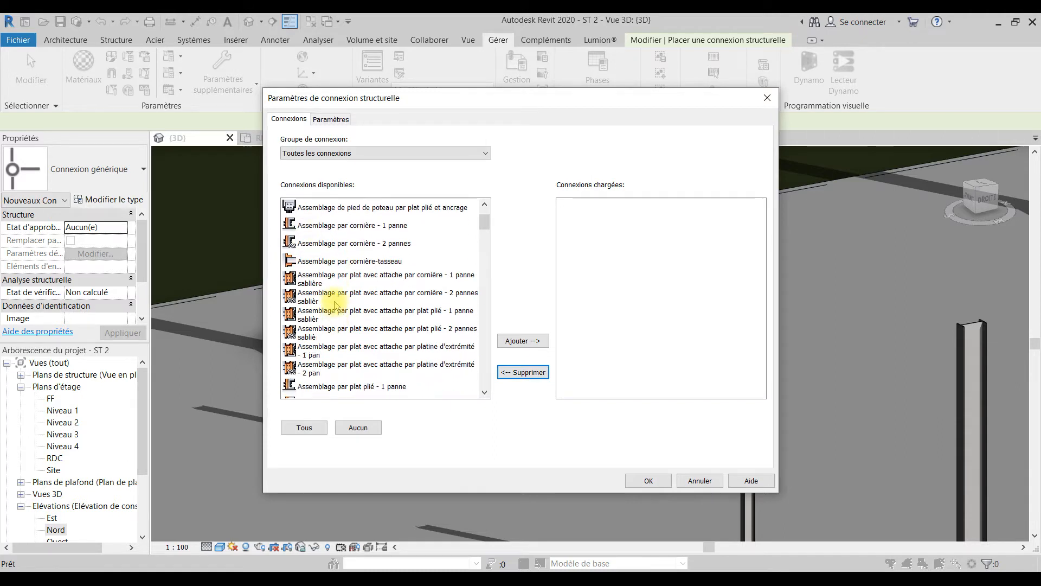
pyautogui.moveTo(482, 224); pyautogui.dragTo(485, 321)
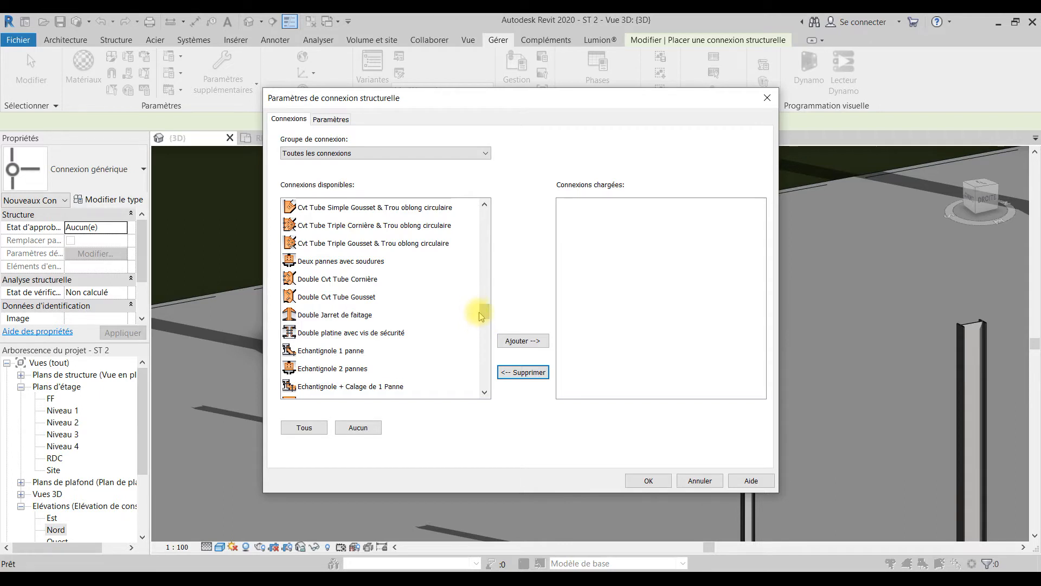
pyautogui.moveTo(483, 314); pyautogui.dragTo(483, 331)
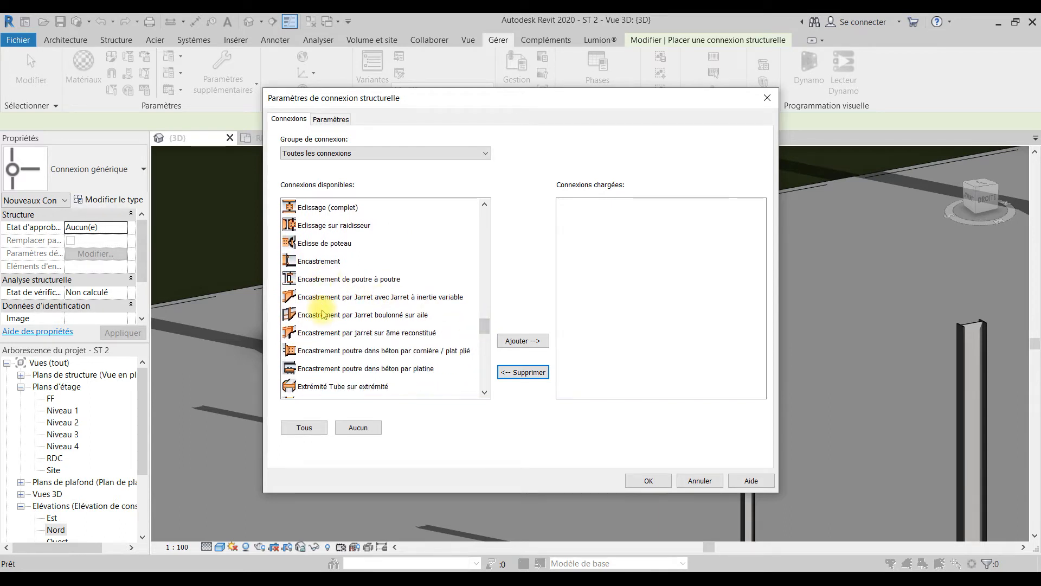
pyautogui.scroll(-4, 323, 315)
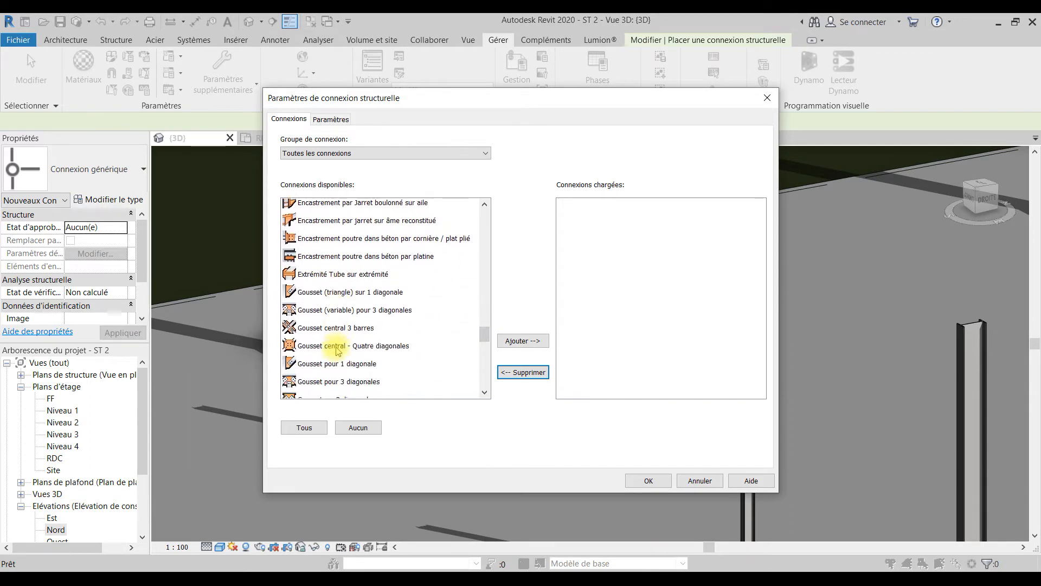
pyautogui.scroll(-3, 337, 350)
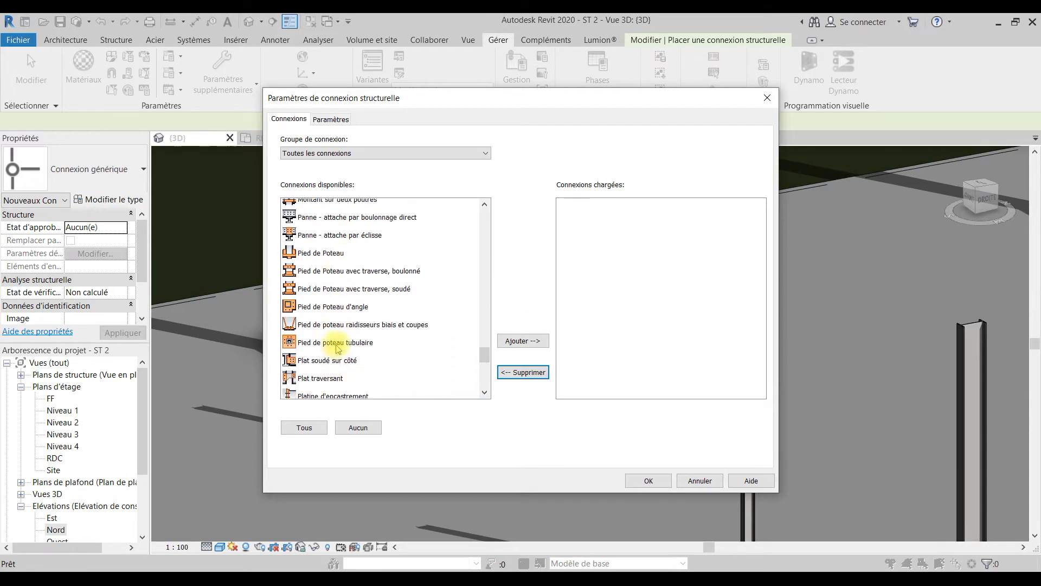
pyautogui.scroll(-1, 337, 350)
pyautogui.scroll(-3, 337, 350)
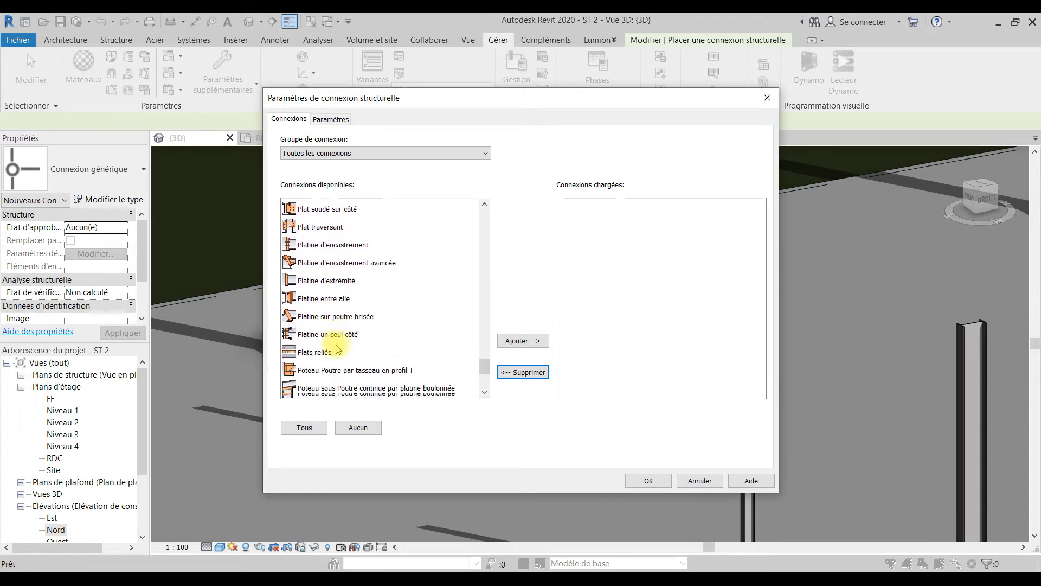
pyautogui.scroll(-1, 342, 320)
pyautogui.scroll(-1, 342, 321)
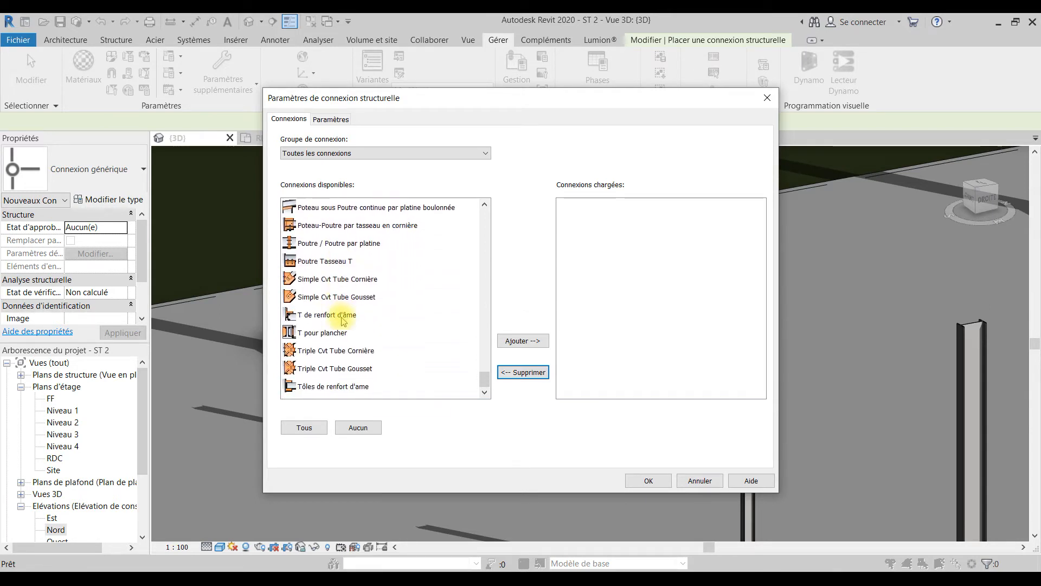
pyautogui.scroll(7, 343, 320)
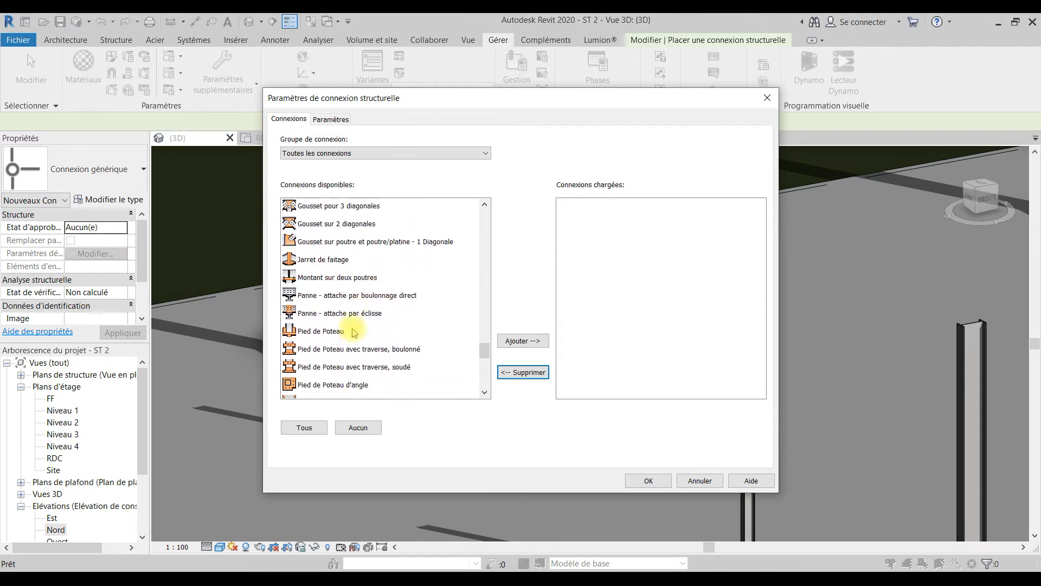
pyautogui.scroll(-1, 318, 356)
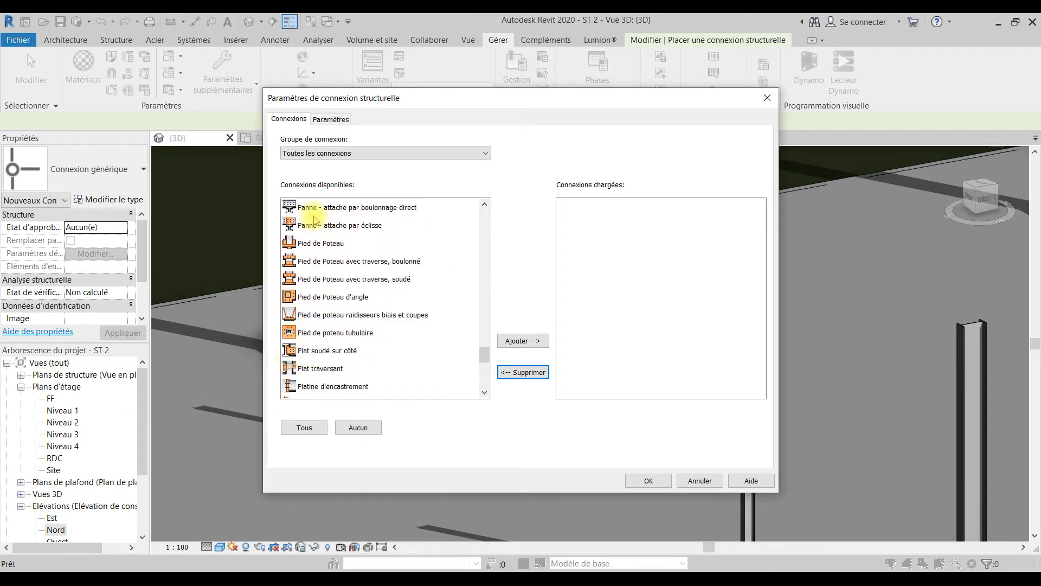
pyautogui.click(367, 335)
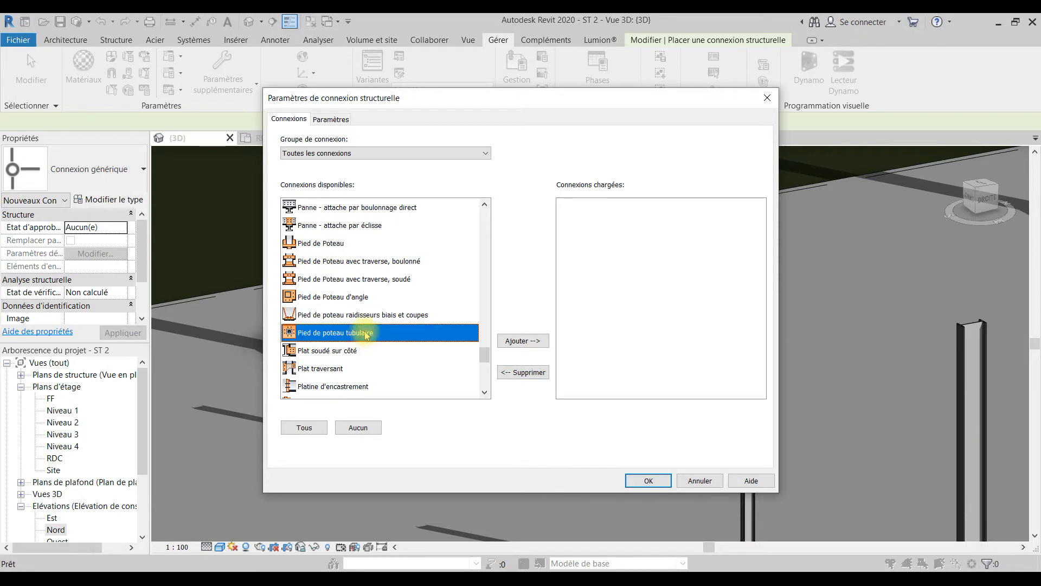
pyautogui.click(315, 243)
pyautogui.click(336, 334)
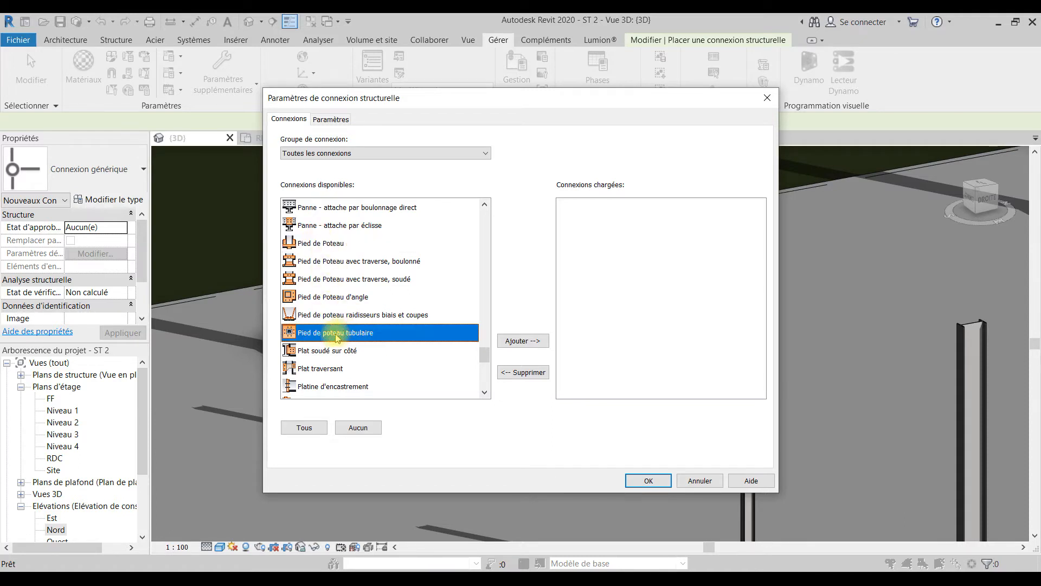
# Load the six Pied de Poteau connections, from the plain Pied de Poteau to Pied de poteau tubulaire, and confirm the settings
pyautogui.click(328, 244)
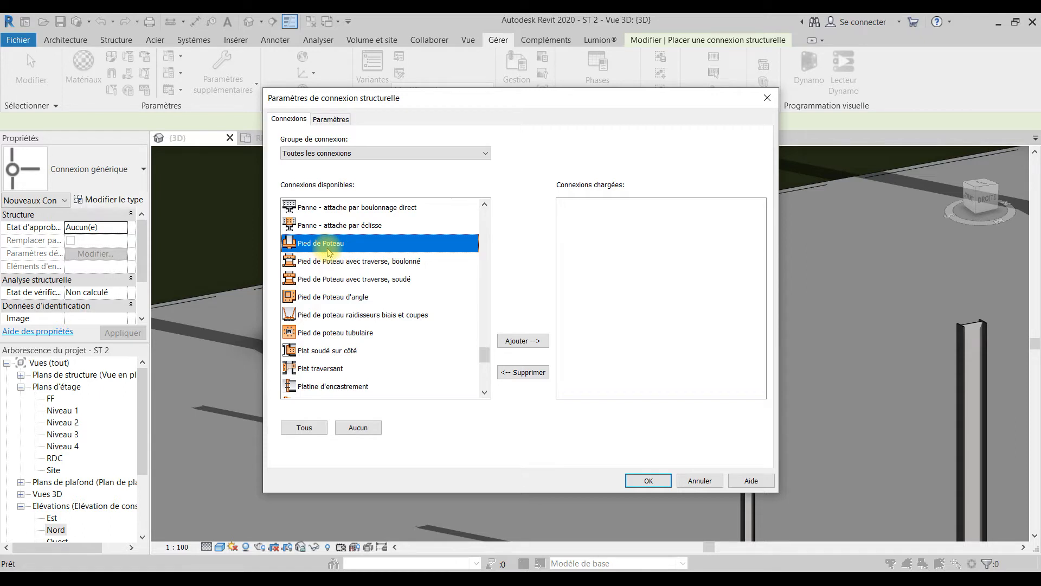
pyautogui.keyDown('ctrl'); pyautogui.click(330, 261); pyautogui.keyUp('ctrl')
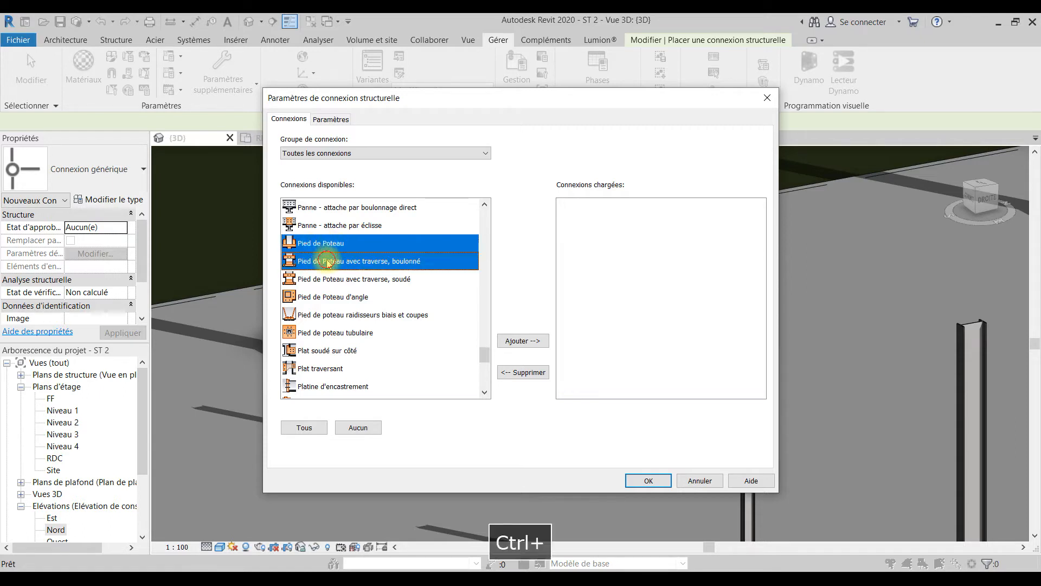
pyautogui.keyDown('ctrl'); pyautogui.click(328, 278); pyautogui.keyUp('ctrl')
pyautogui.keyDown('ctrl'); pyautogui.click(330, 296); pyautogui.keyUp('ctrl')
pyautogui.keyDown('ctrl'); pyautogui.click(333, 315); pyautogui.keyUp('ctrl')
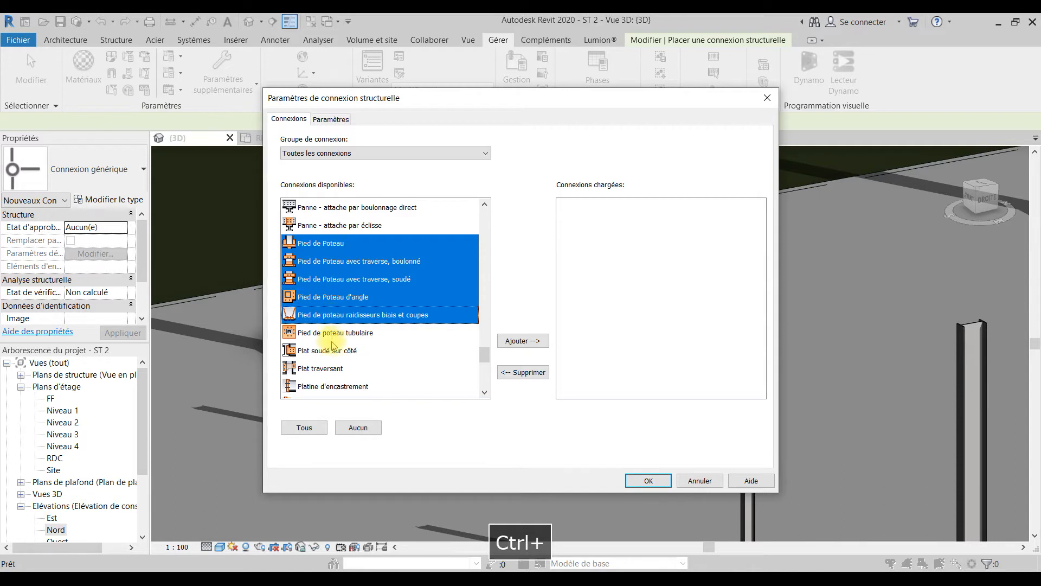
pyautogui.keyDown('ctrl'); pyautogui.click(332, 334); pyautogui.keyUp('ctrl')
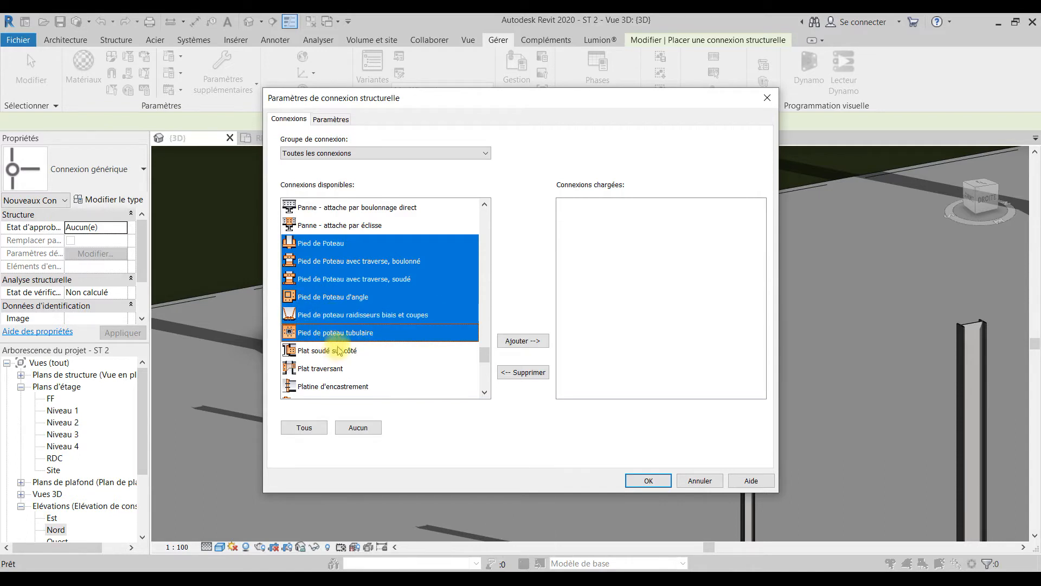
pyautogui.click(520, 341)
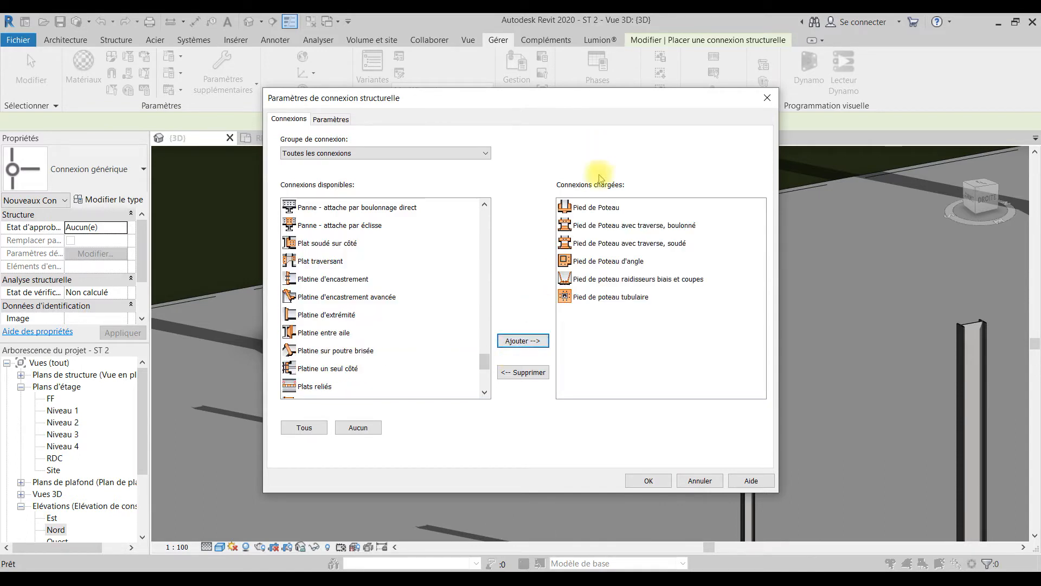
pyautogui.click(653, 479)
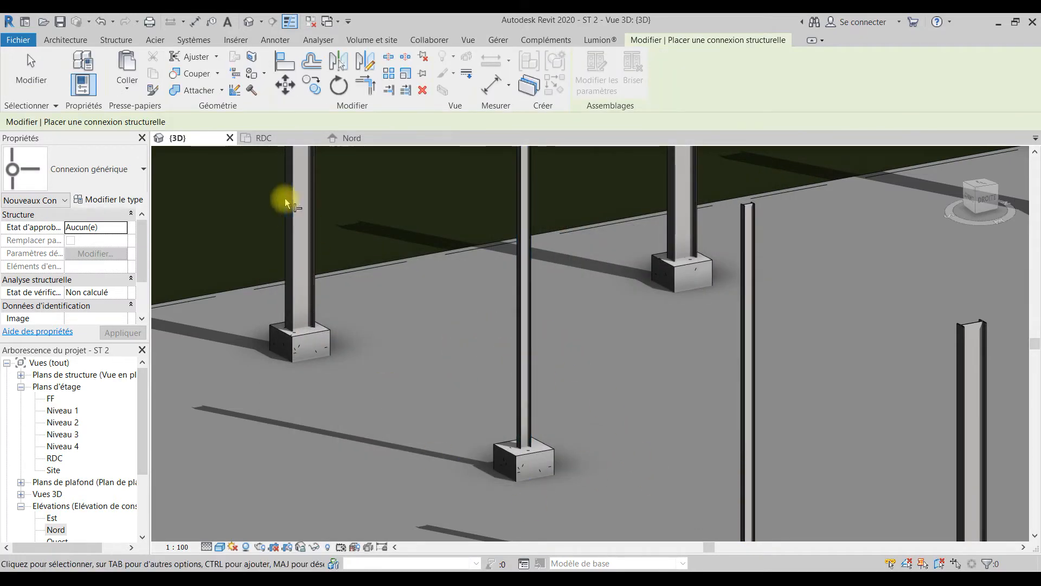
# Start a structural connection and choose the Pied de Poteau type from the loaded connection types
pyautogui.click(104, 162)
pyautogui.click(81, 243)
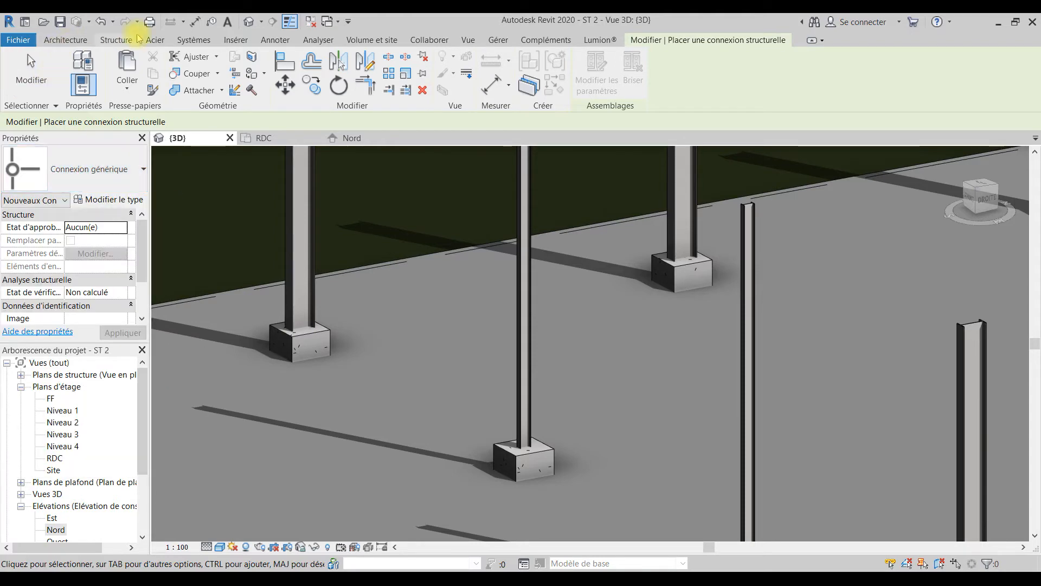
pyautogui.click(116, 41)
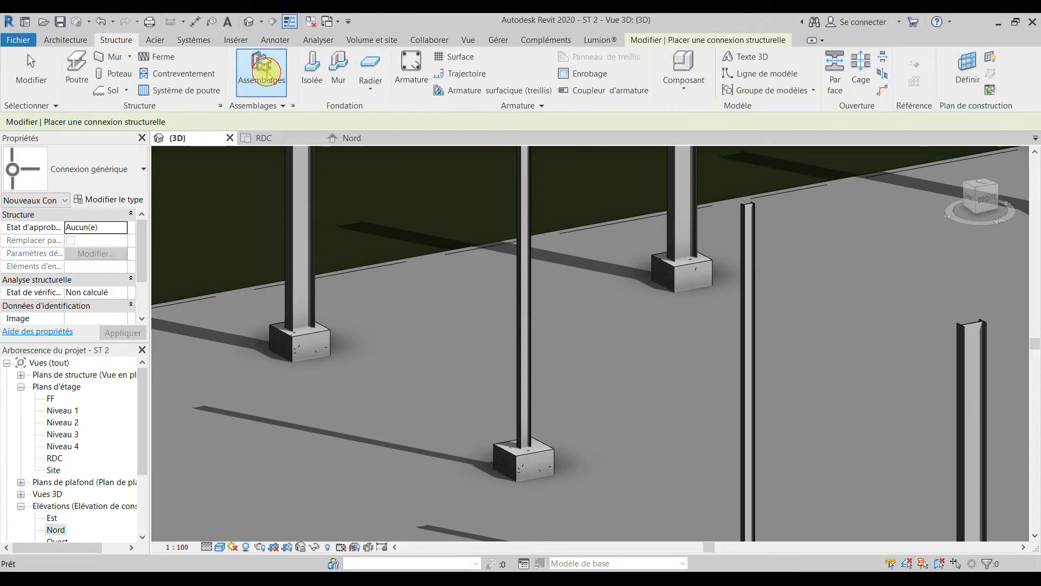
pyautogui.click(108, 170)
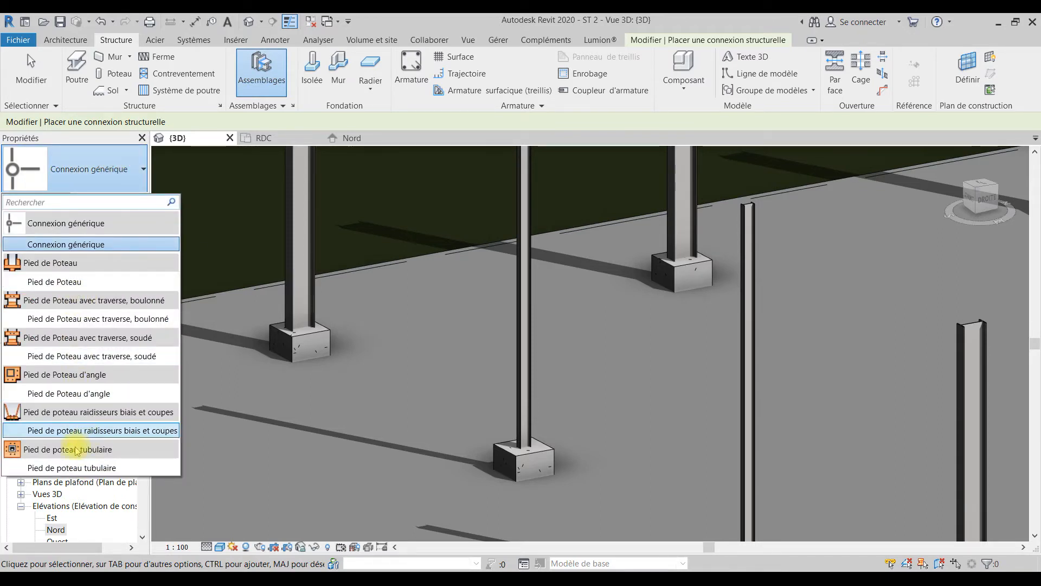
pyautogui.moveTo(58, 470)
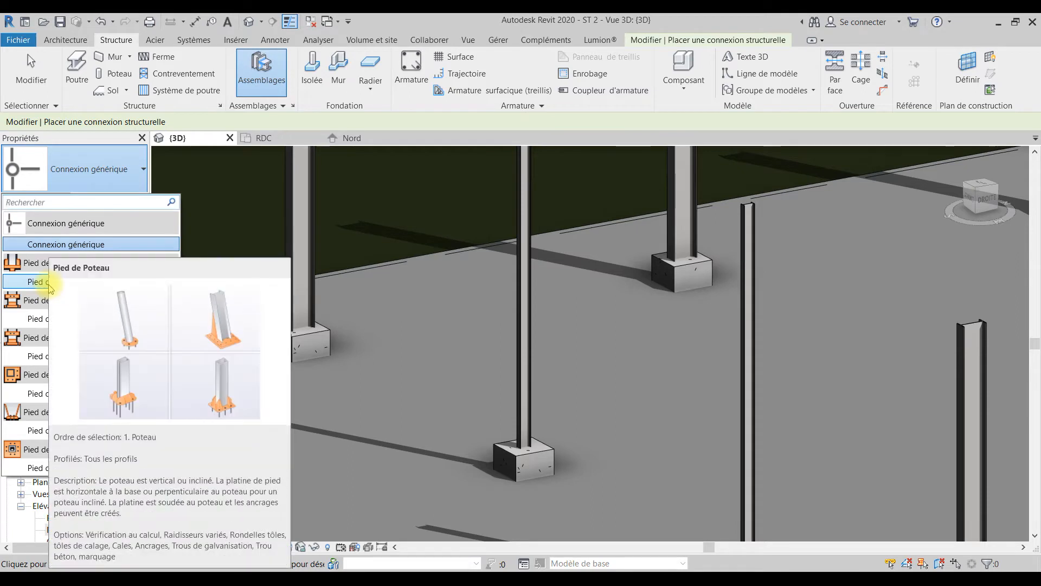
pyautogui.moveTo(51, 284)
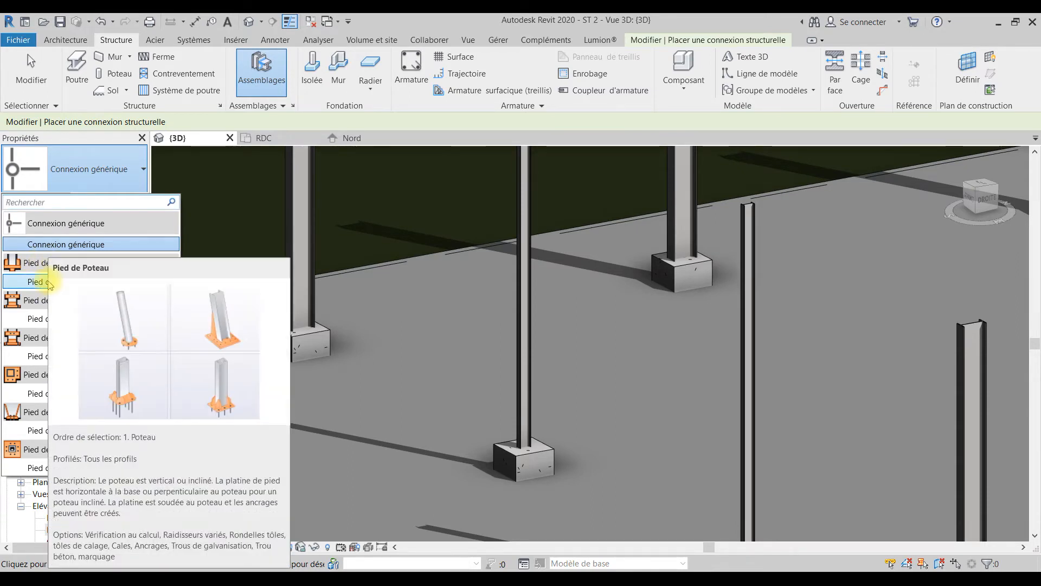
pyautogui.click(48, 283)
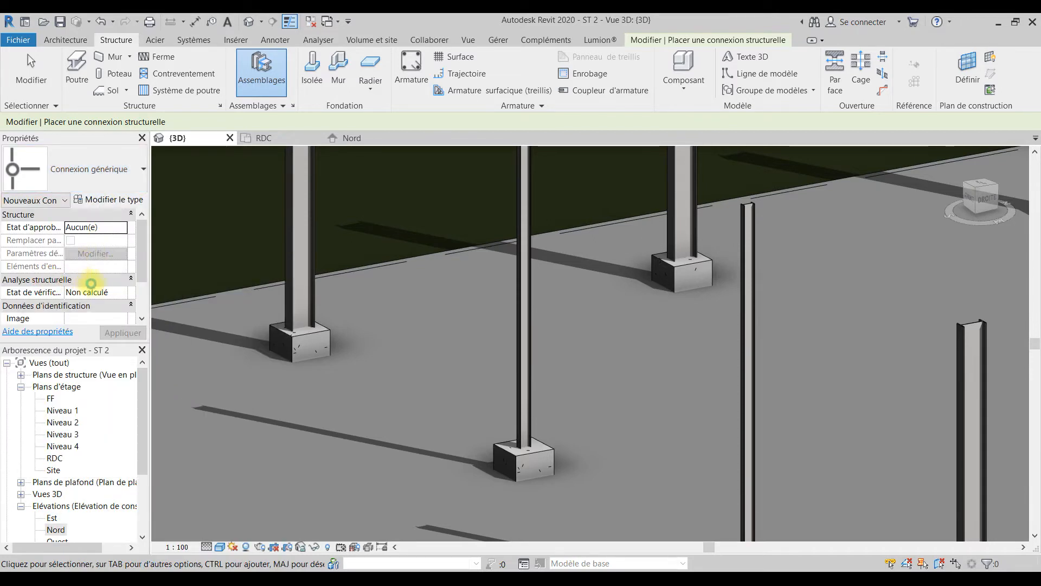
# Place the Pied de Poteau connection between the IPE300 column and the concrete base beneath it
pyautogui.click(520, 434)
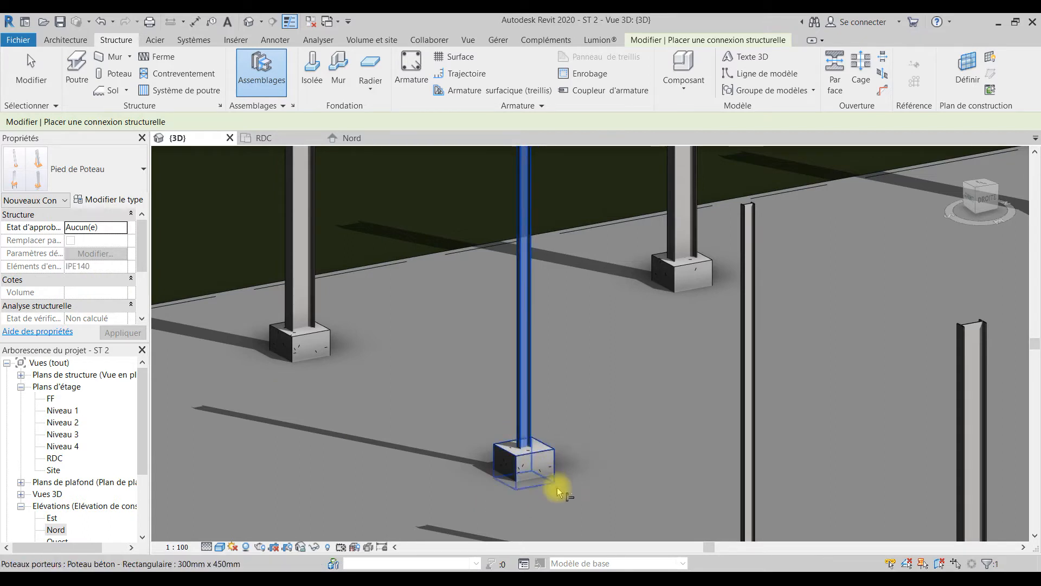
pyautogui.moveTo(557, 481); pyautogui.dragTo(511, 402, button='middle')
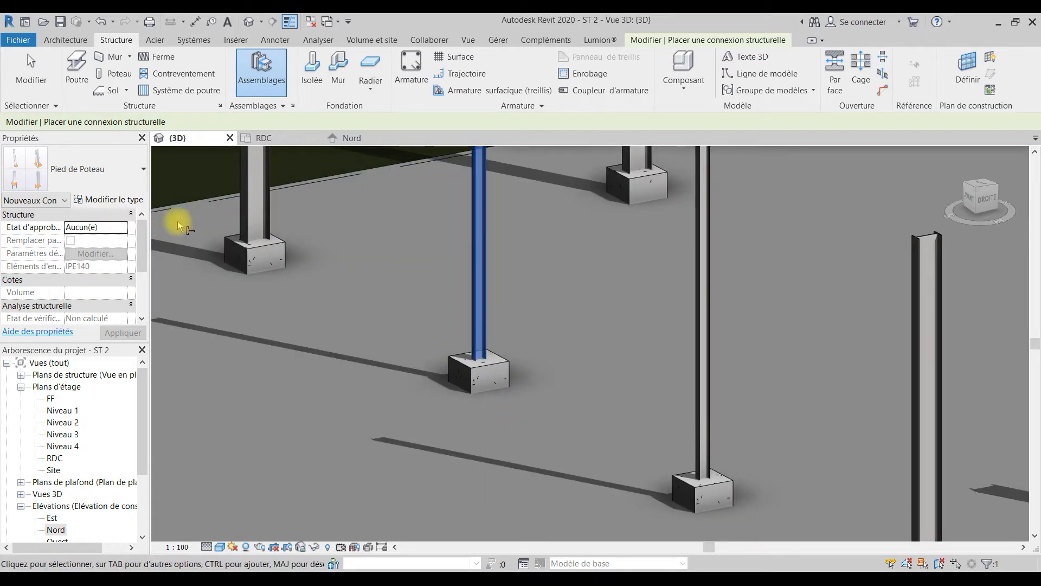
pyautogui.click(247, 212)
pyautogui.scroll(3, 206, 198)
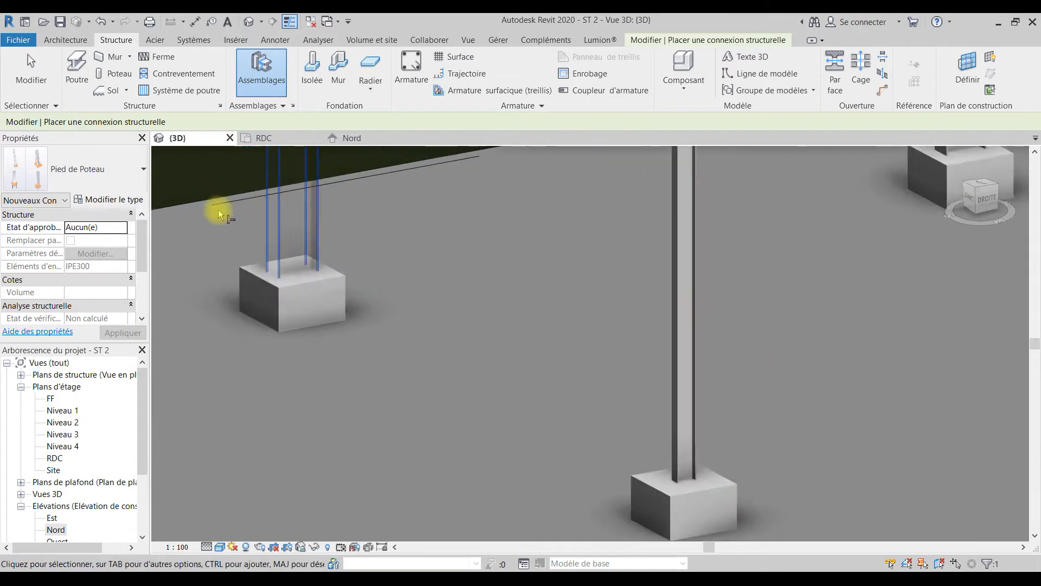
pyautogui.moveTo(258, 318); pyautogui.dragTo(267, 361, button='middle')
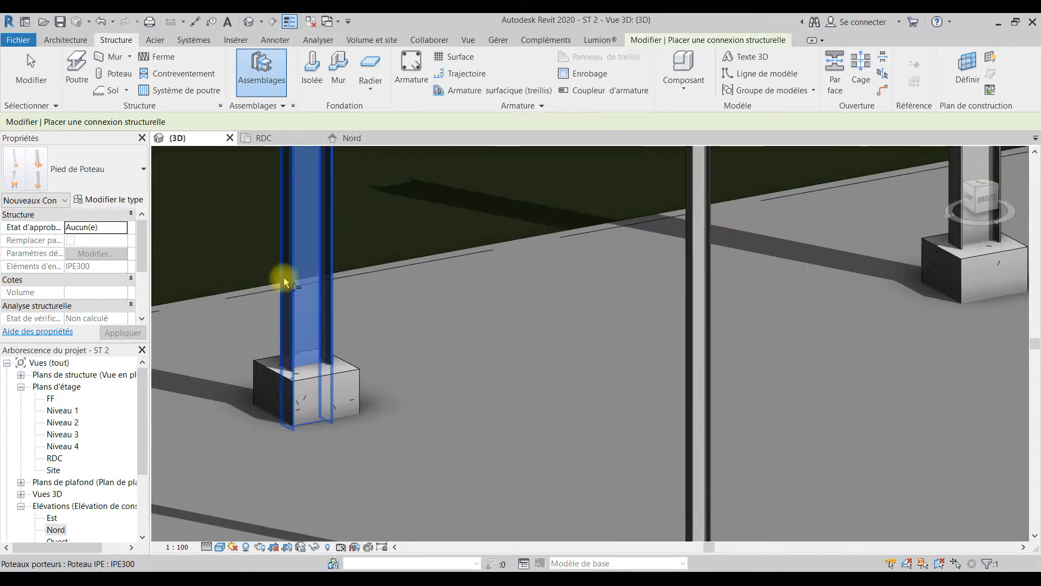
pyautogui.keyDown('ctrl'); pyautogui.click(290, 389); pyautogui.keyUp('ctrl')
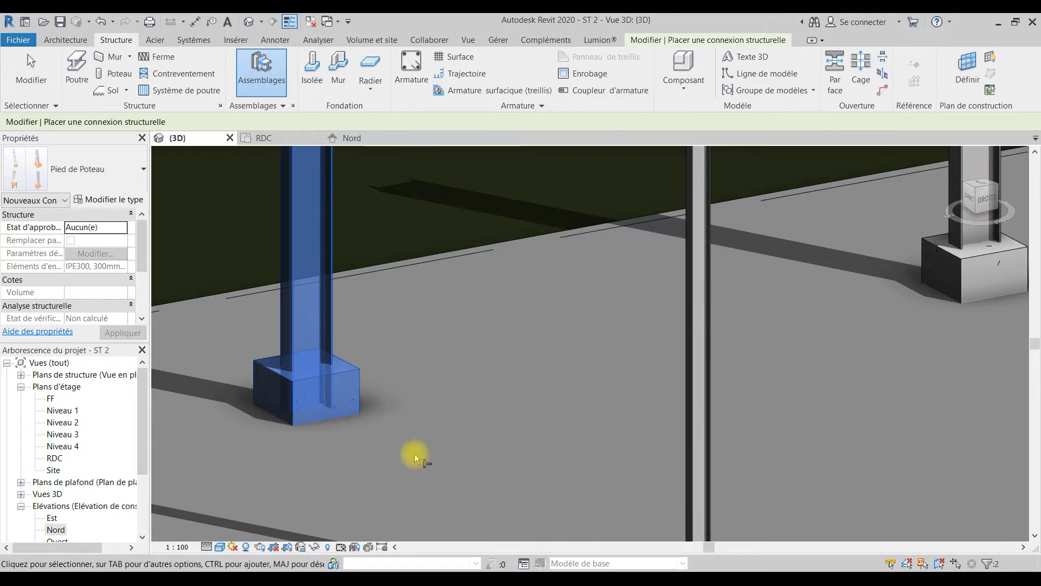
pyautogui.press('Return')
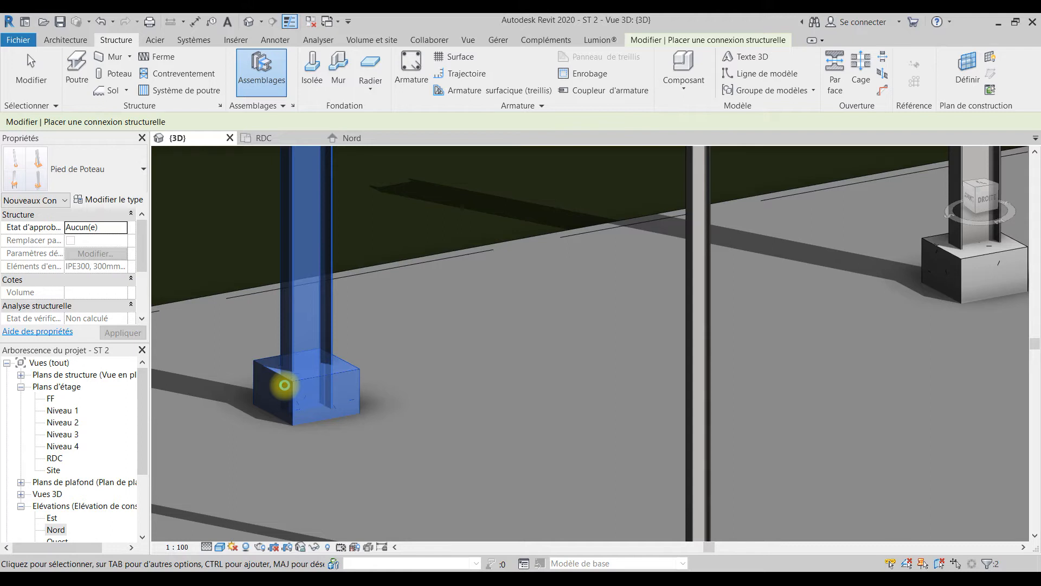
pyautogui.click(983, 560)
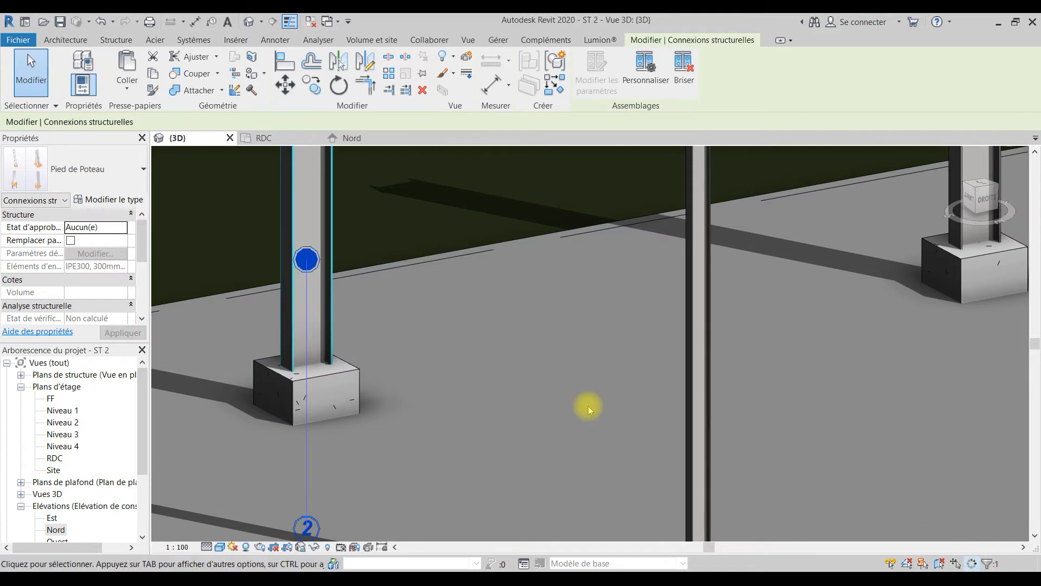
pyautogui.scroll(-1, 409, 315)
pyautogui.moveTo(412, 303); pyautogui.dragTo(402, 295, button='middle')
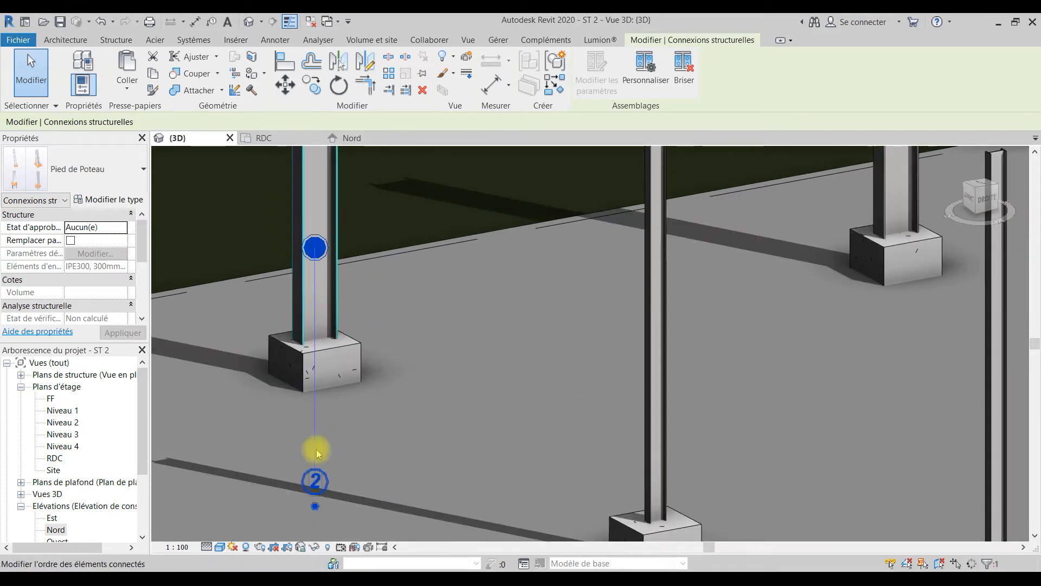
pyautogui.press('Escape')
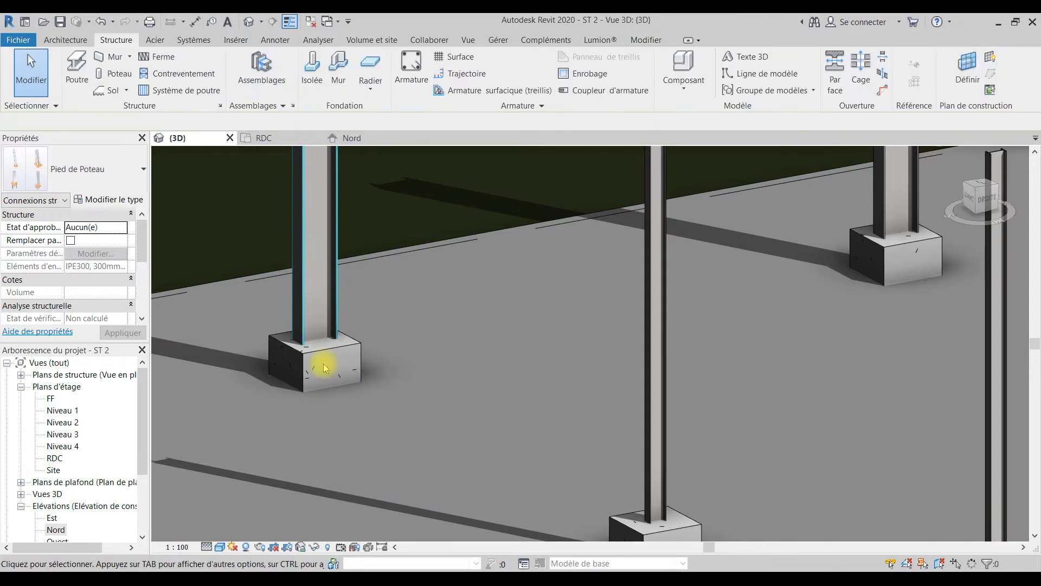
# Change the 3D view's visual style to Image filaire to see through the concrete base at the connected column's foot
pyautogui.click(300, 283)
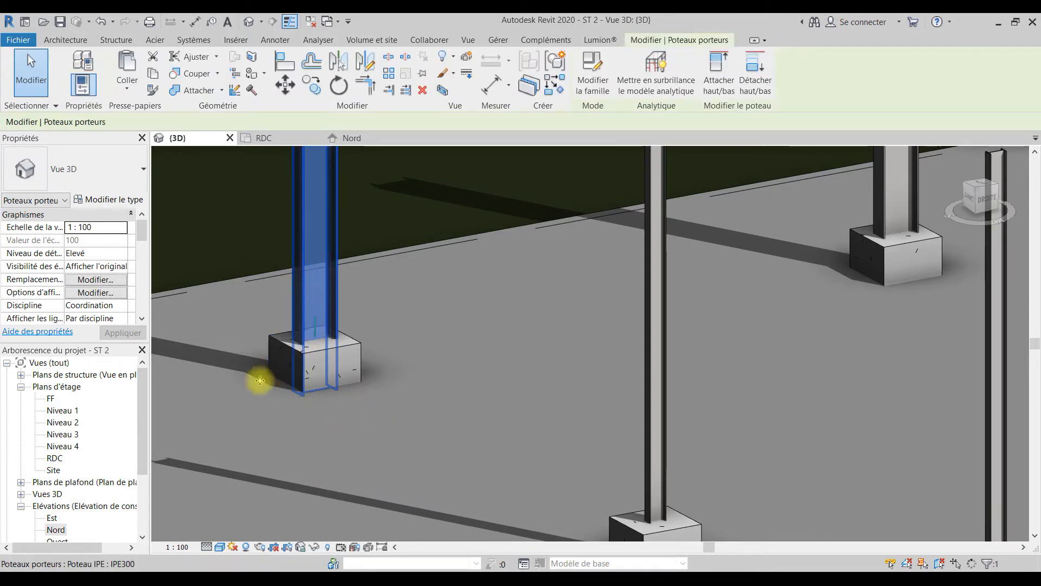
pyautogui.click(416, 335)
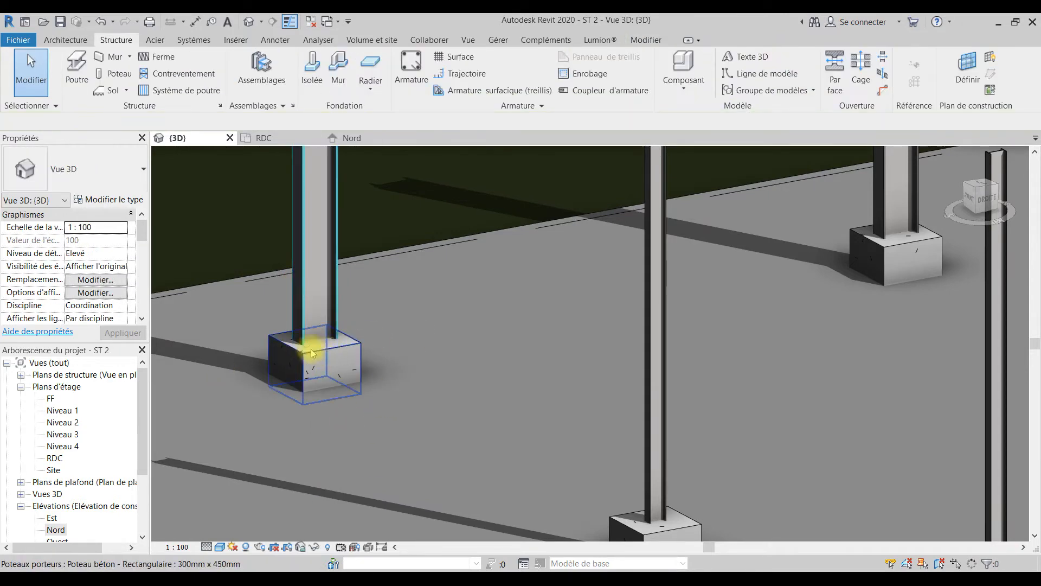
pyautogui.scroll(-4, 285, 328)
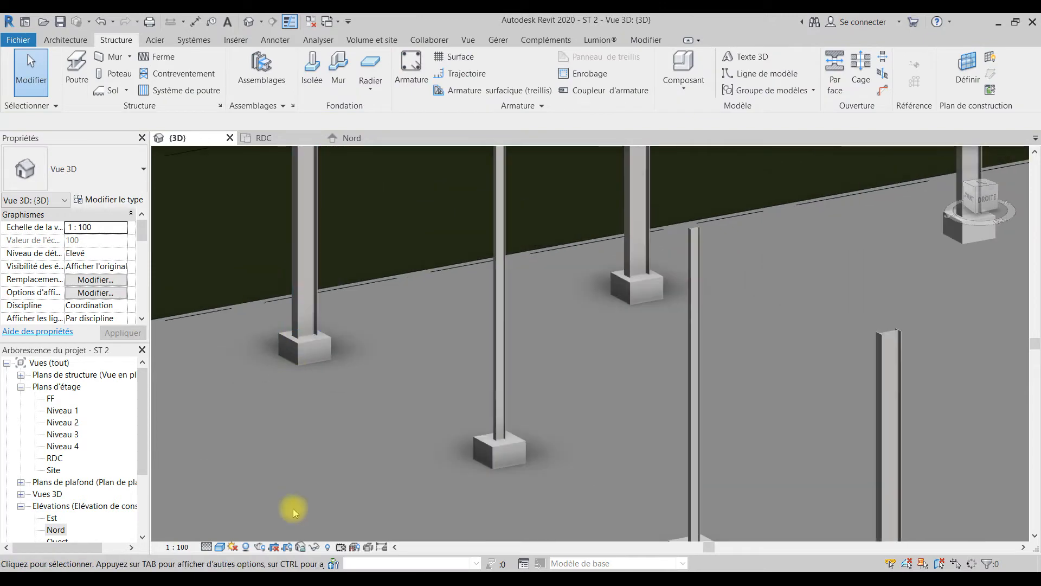
pyautogui.click(219, 546)
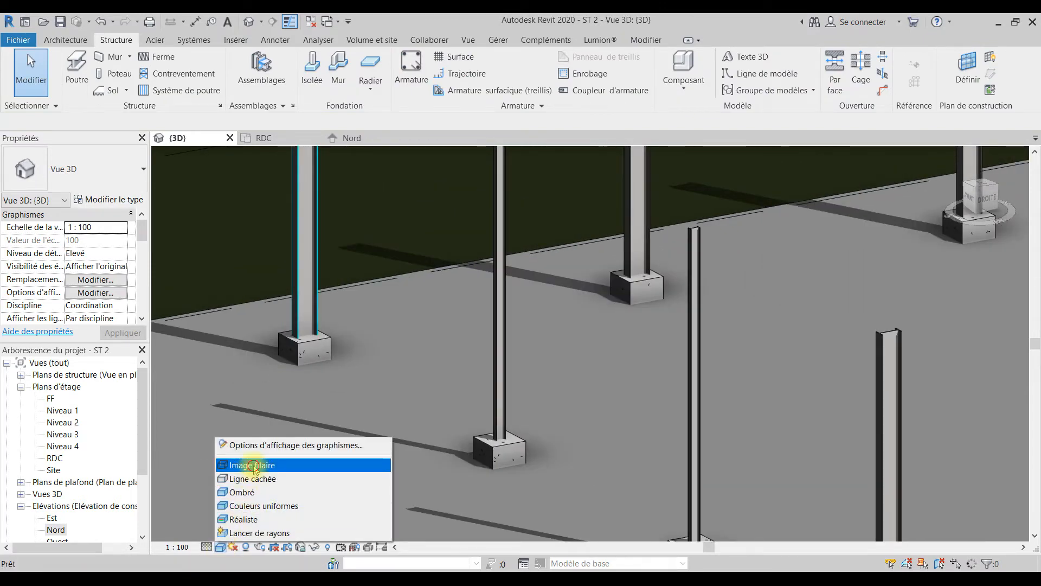
pyautogui.click(251, 464)
pyautogui.keyDown('shift'); pyautogui.moveTo(353, 360); pyautogui.dragTo(361, 388, button='middle'); pyautogui.keyUp('shift')
pyautogui.scroll(5, 372, 450)
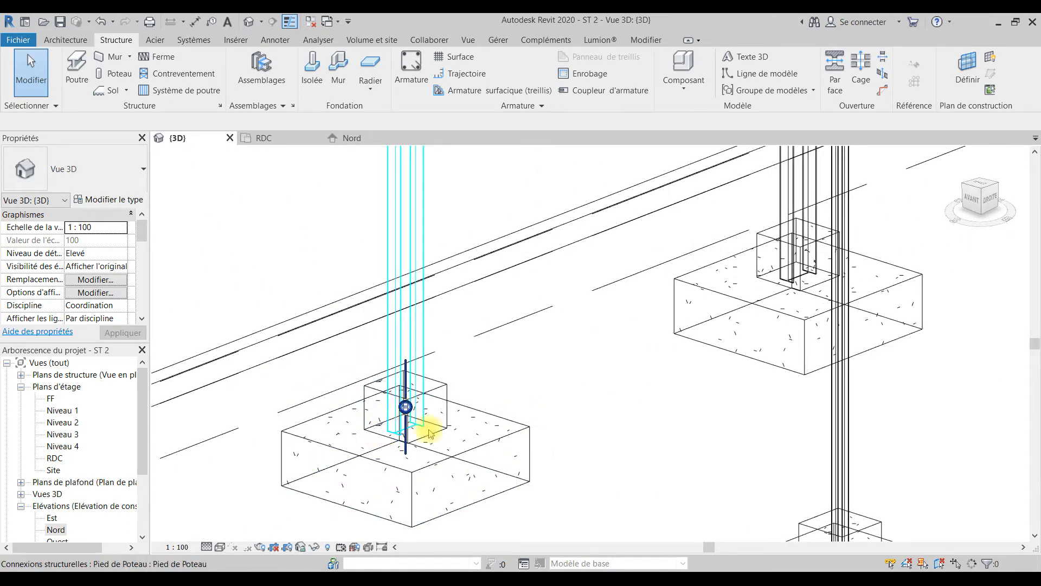
# Examine the column base connection's plate and anchor rods inside the concrete base up close
pyautogui.click(406, 349)
pyautogui.click(535, 408)
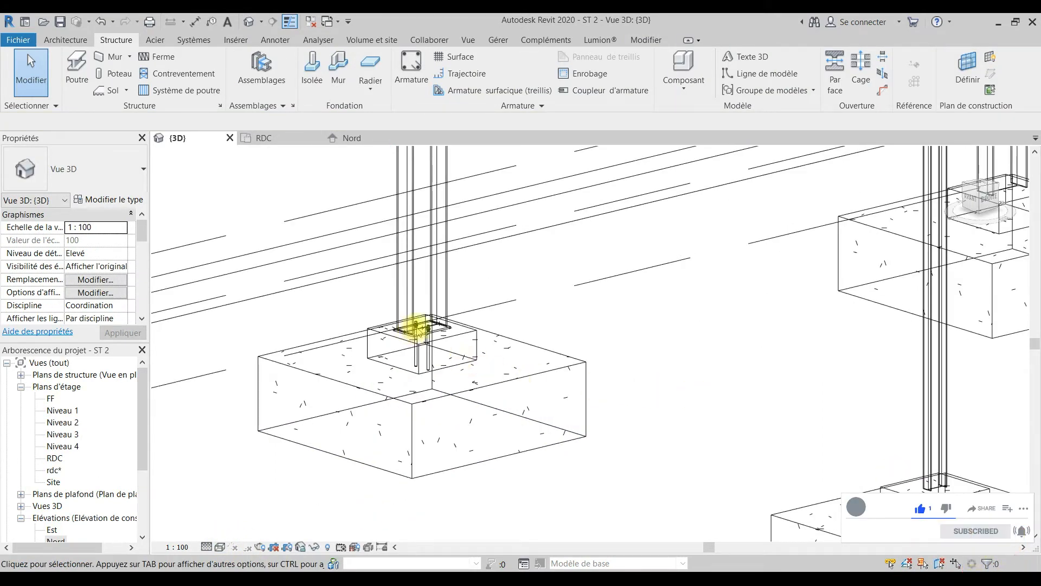
pyautogui.scroll(3, 409, 326)
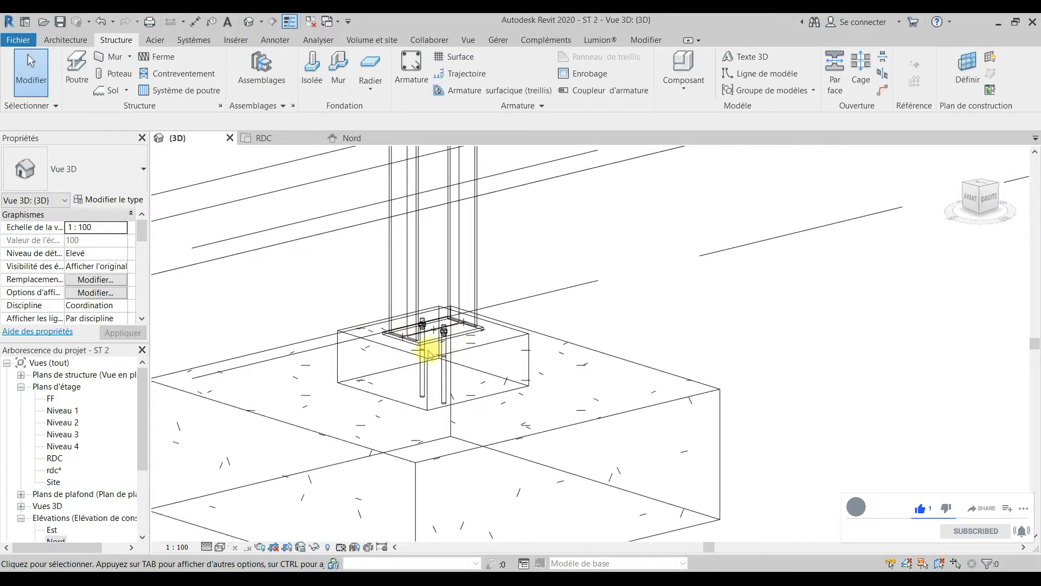
pyautogui.scroll(4, 428, 358)
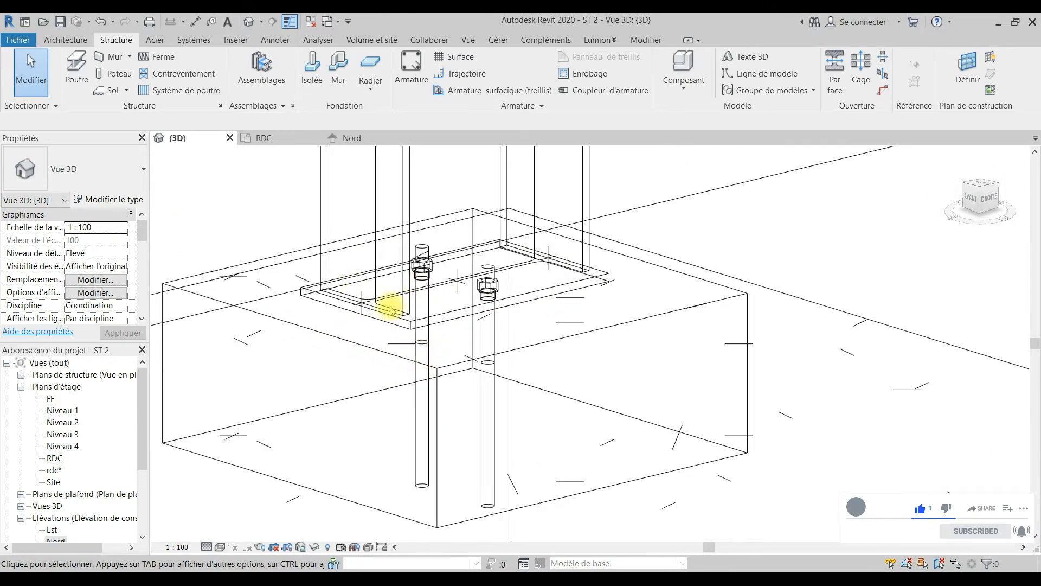
pyautogui.scroll(2, 390, 306)
pyautogui.scroll(-3, 390, 311)
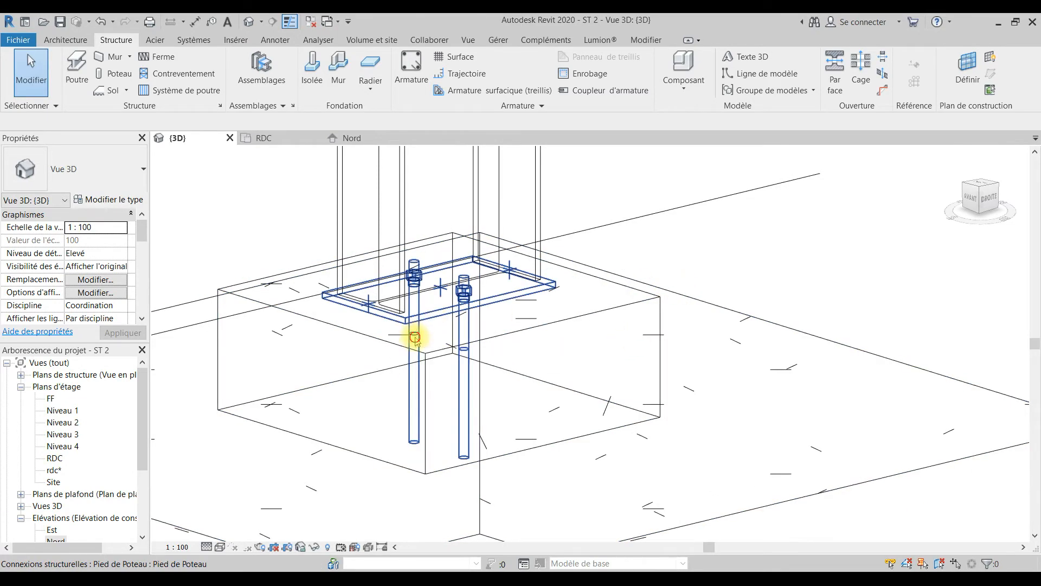
pyautogui.click(414, 336)
pyautogui.click(739, 260)
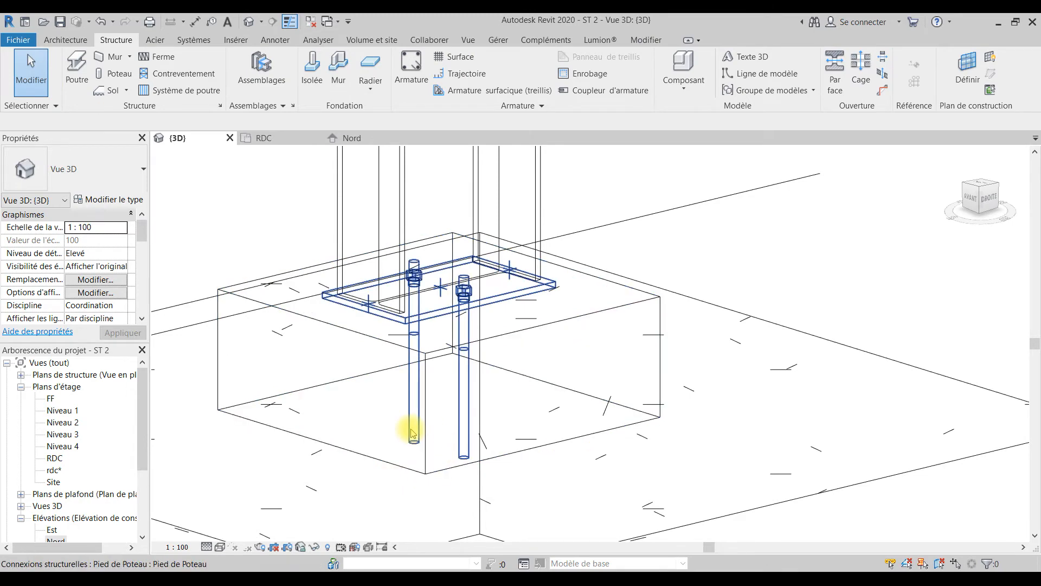
# Open the type parameters of the placed Pied de Poteau connection and show Dimensions platine beside a close-up preview of the foot
pyautogui.click(428, 306)
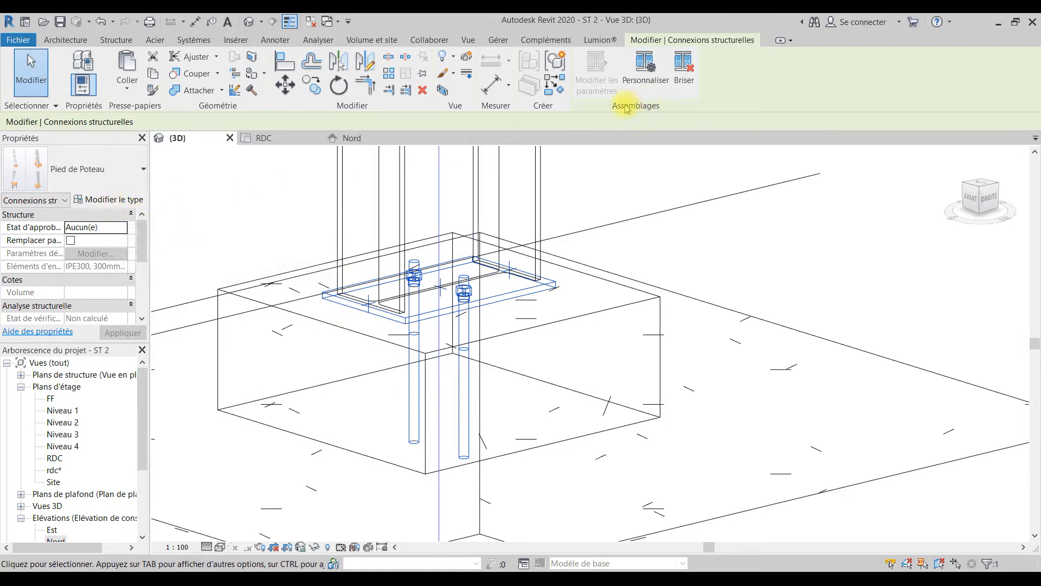
pyautogui.click(94, 199)
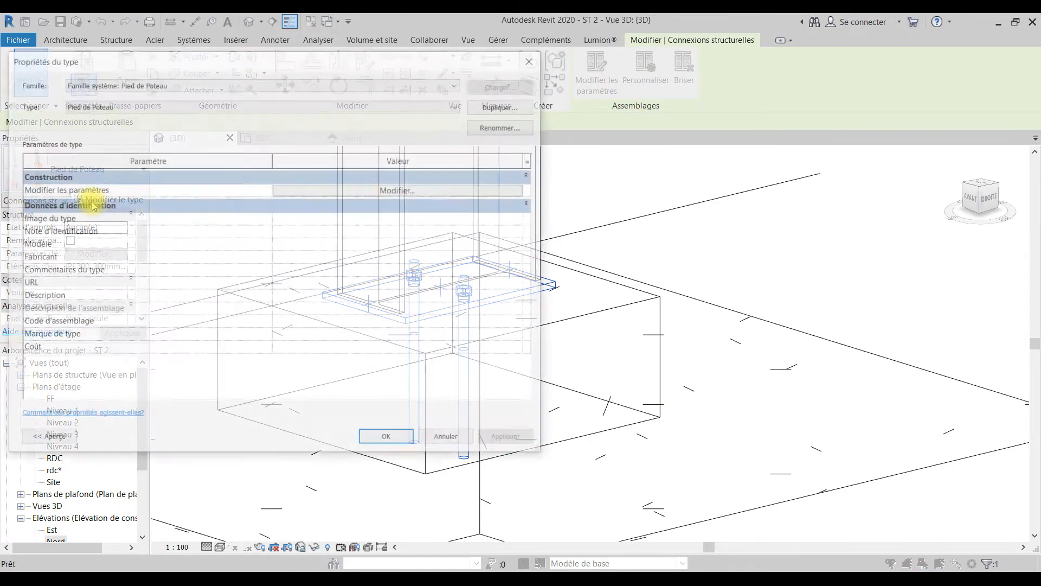
pyautogui.click(320, 189)
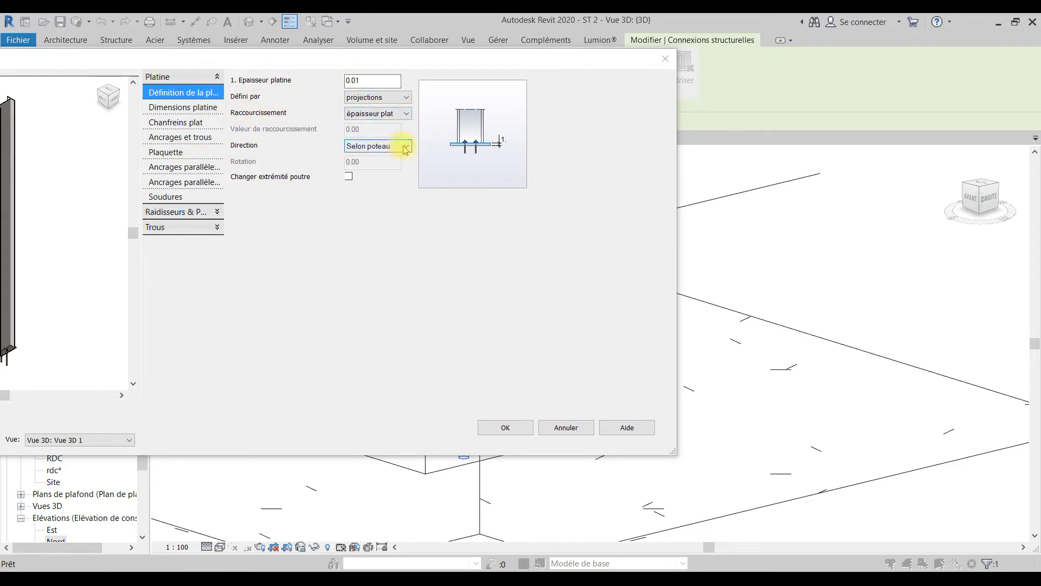
pyautogui.click(169, 107)
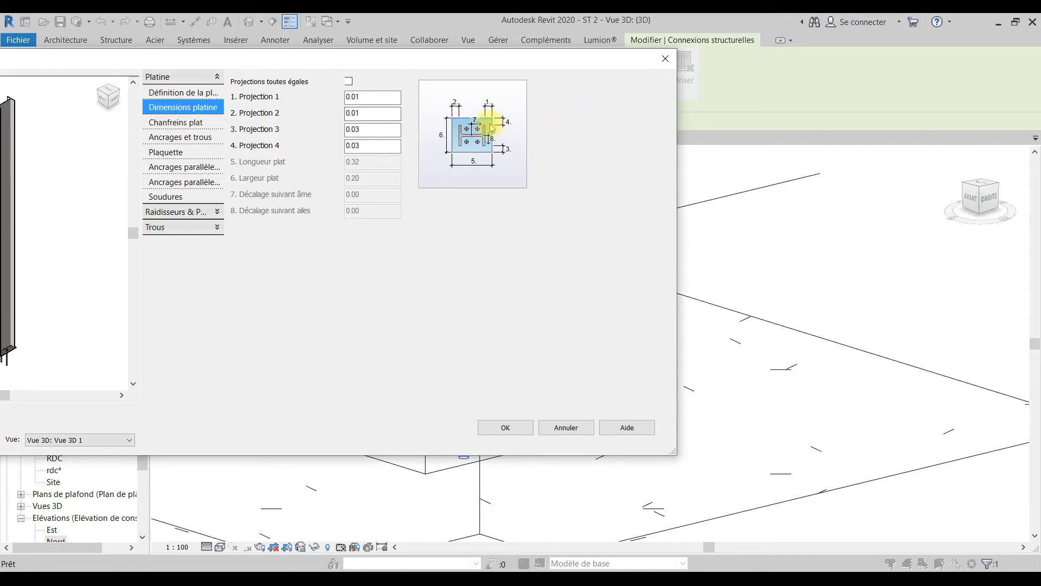
pyautogui.moveTo(469, 66); pyautogui.dragTo(667, 68)
pyautogui.scroll(5, 196, 353)
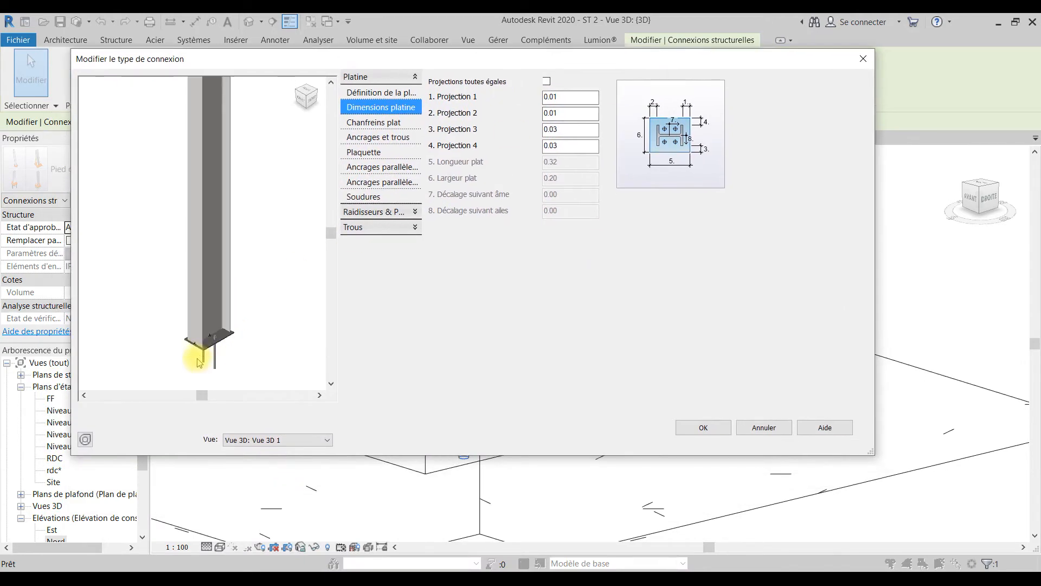
pyautogui.scroll(-2, 212, 329)
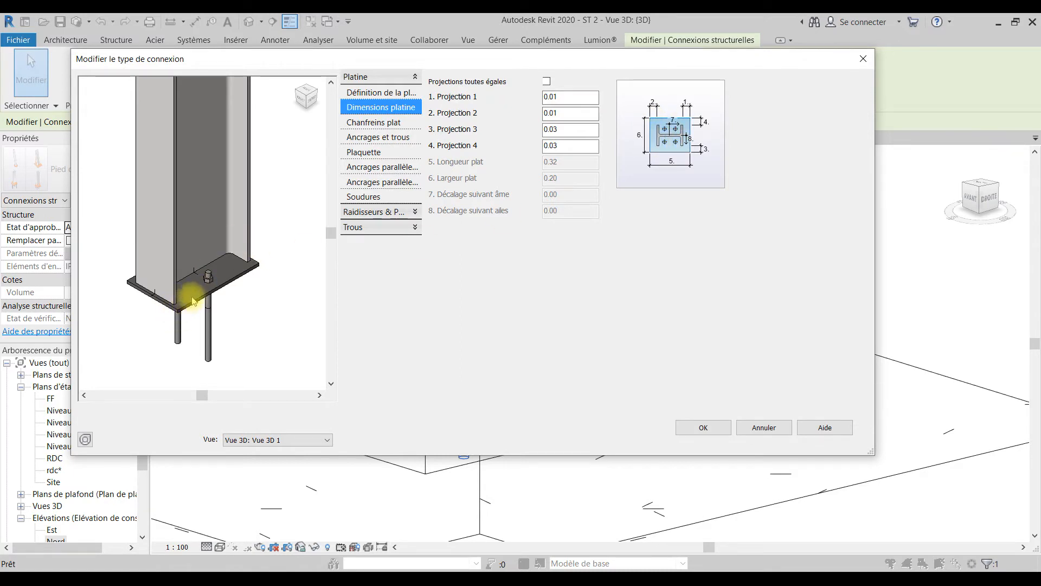
# Review the Chanfreins plat settings and the available anchor diameters and types under Ancrages et trous
pyautogui.click(381, 126)
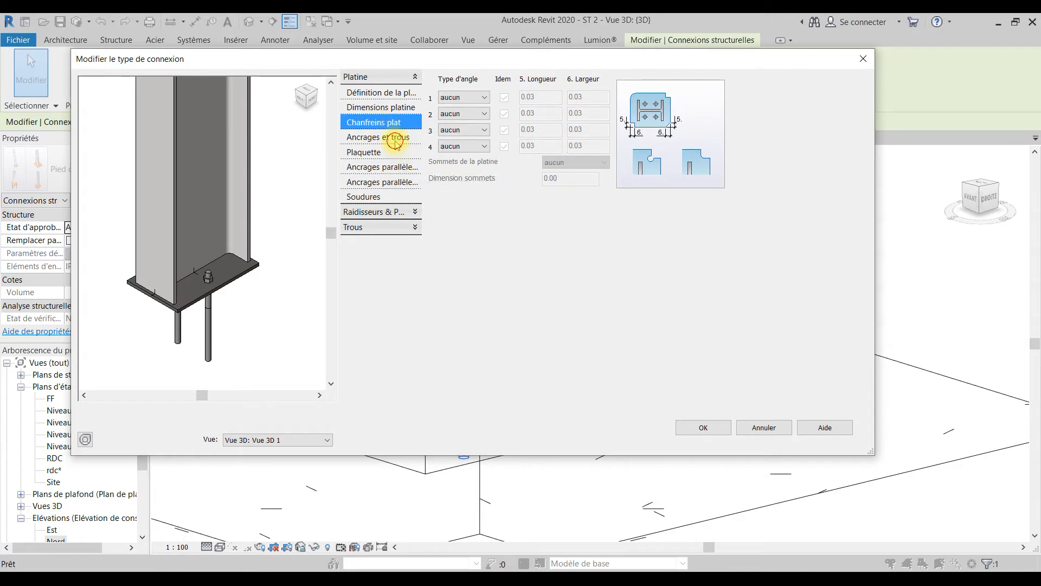
pyautogui.click(396, 141)
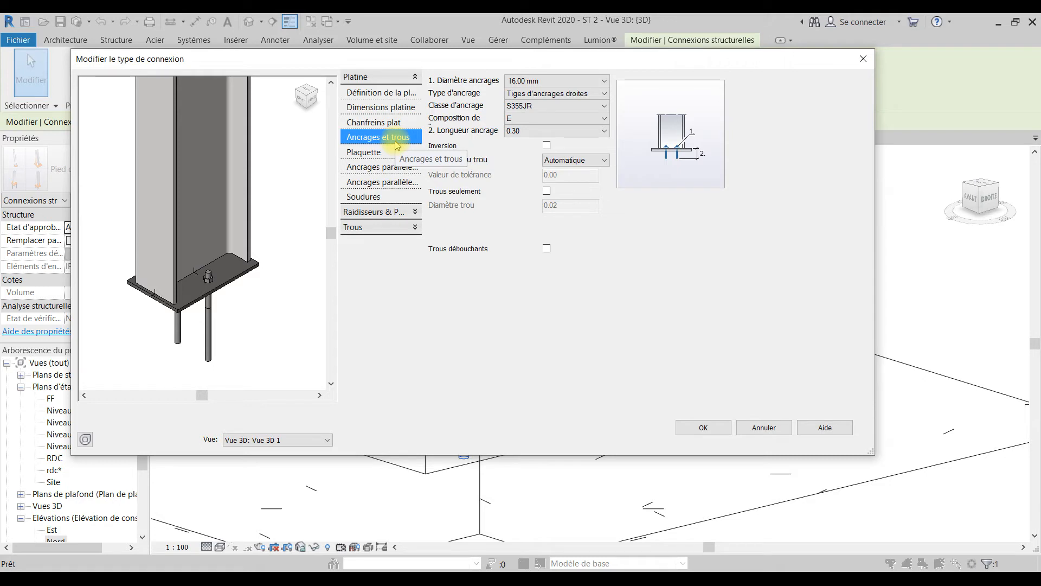
pyautogui.click(543, 81)
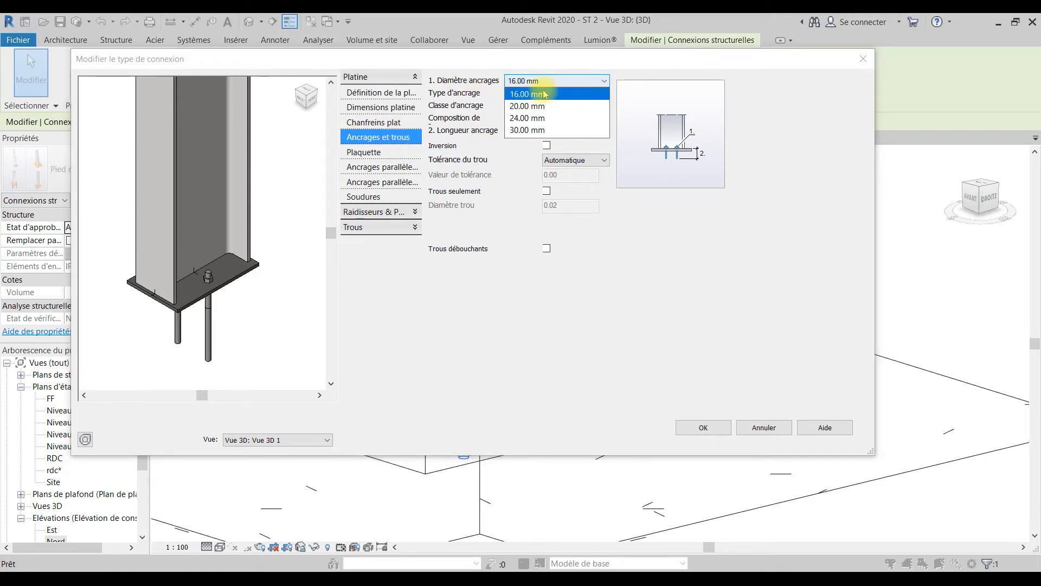
pyautogui.click(541, 94)
pyautogui.click(569, 95)
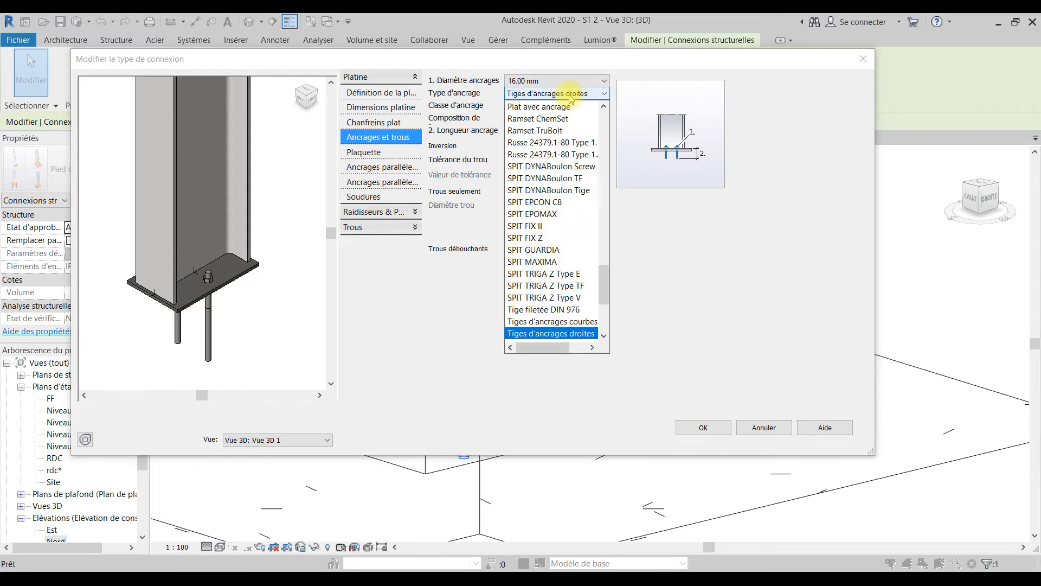
pyautogui.click(569, 95)
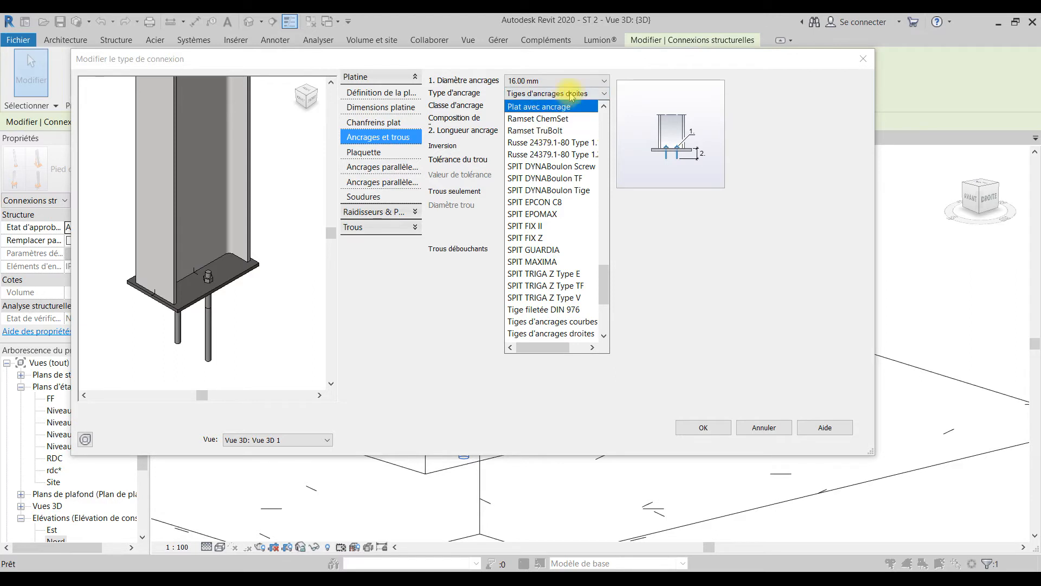
pyautogui.click(569, 94)
pyautogui.click(450, 217)
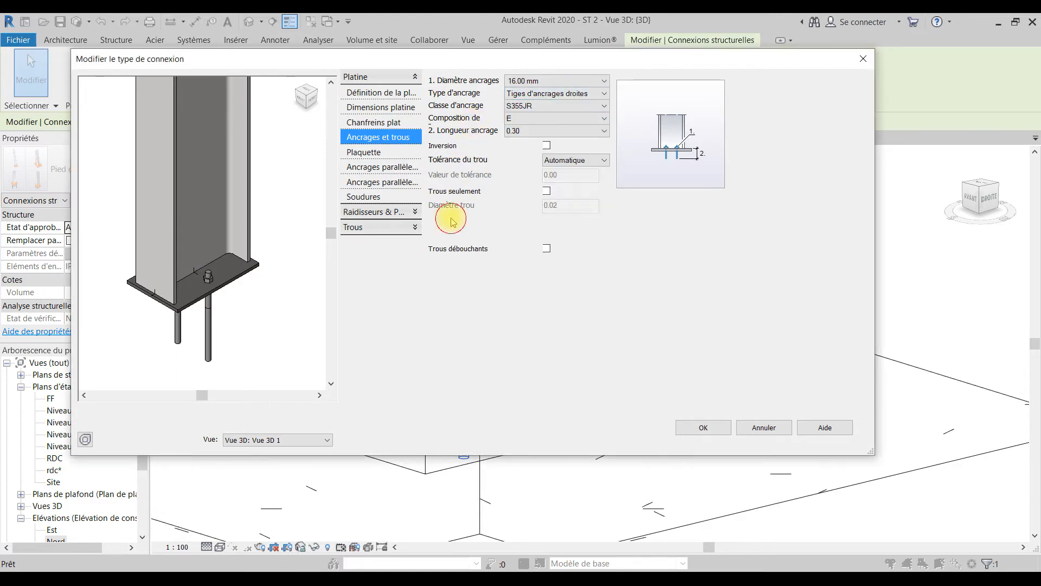
# Try US Ancrages type crochet as the connection's anchor type, and settle on Tiges d'ancrages courbes
pyautogui.click(547, 107)
pyautogui.click(563, 94)
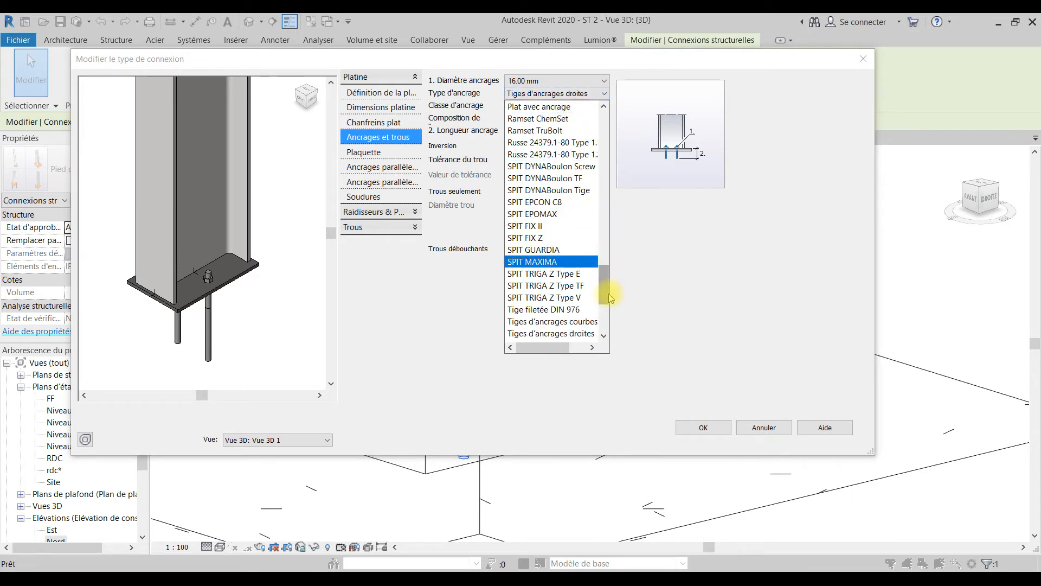
pyautogui.moveTo(604, 293); pyautogui.dragTo(608, 321)
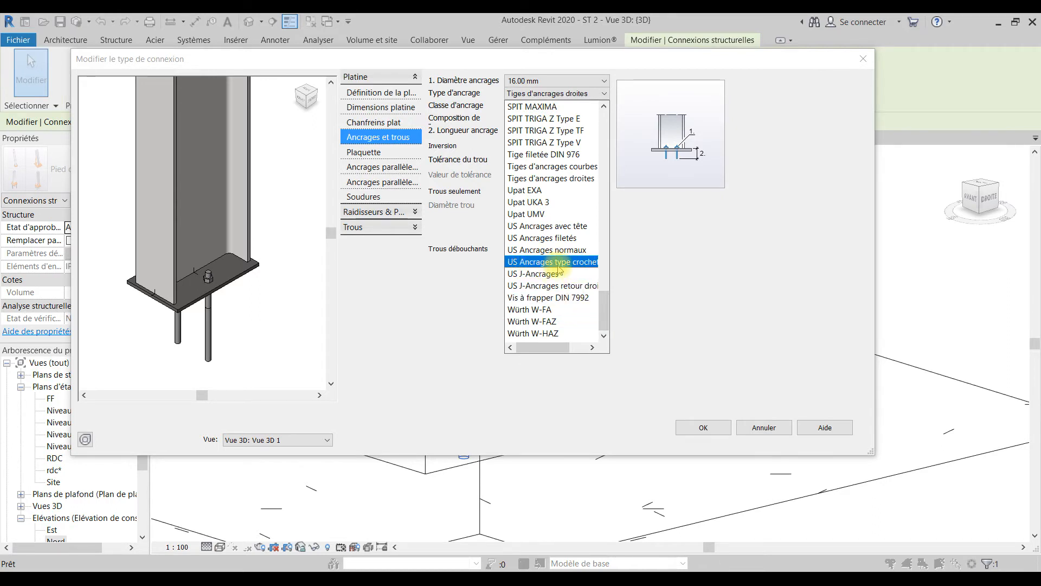
pyautogui.click(575, 263)
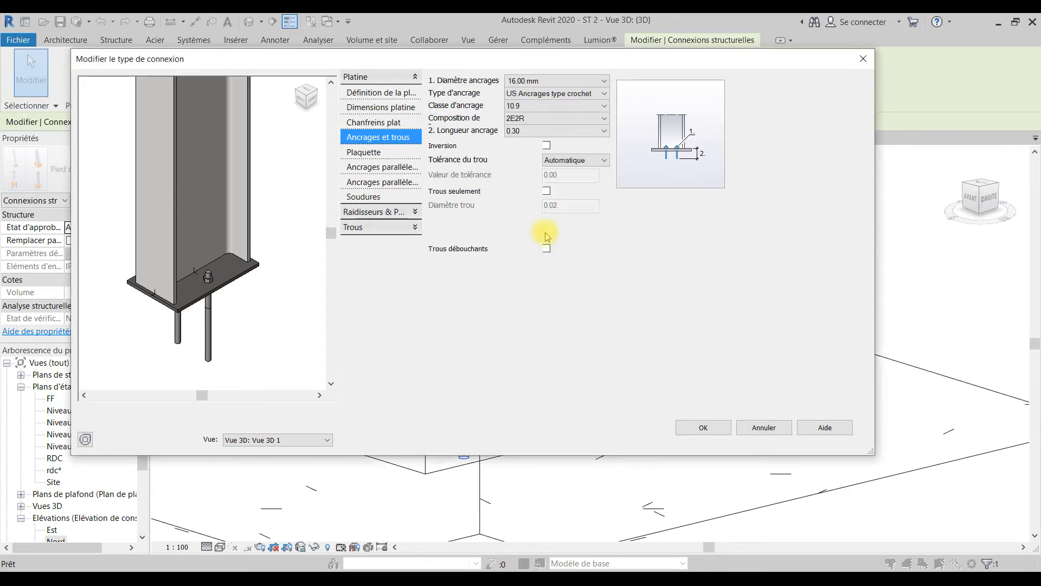
pyautogui.click(606, 96)
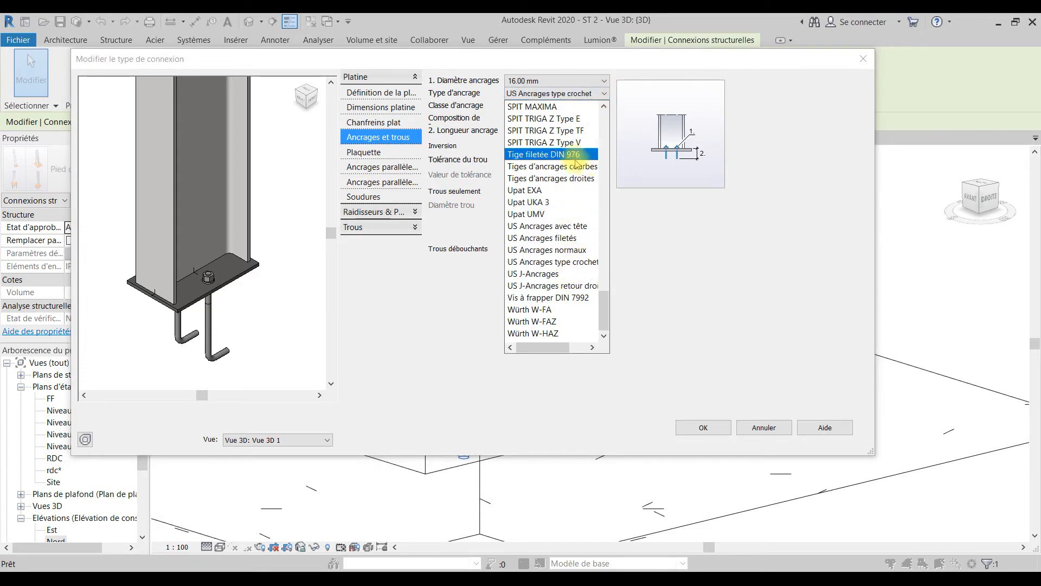
pyautogui.click(574, 167)
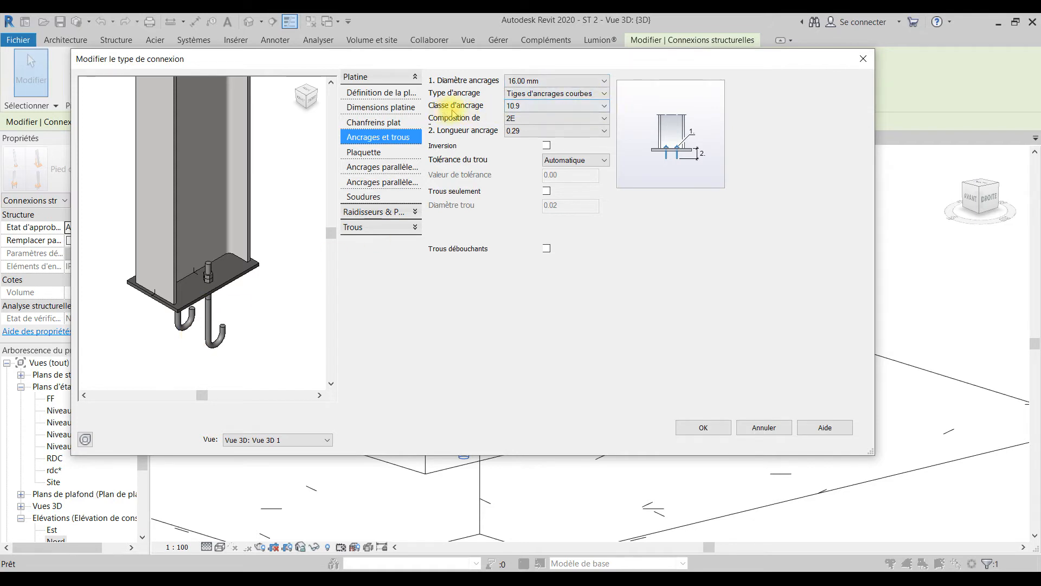
# Review the class, composition and length options offered for the curved anchor rods
pyautogui.click(550, 106)
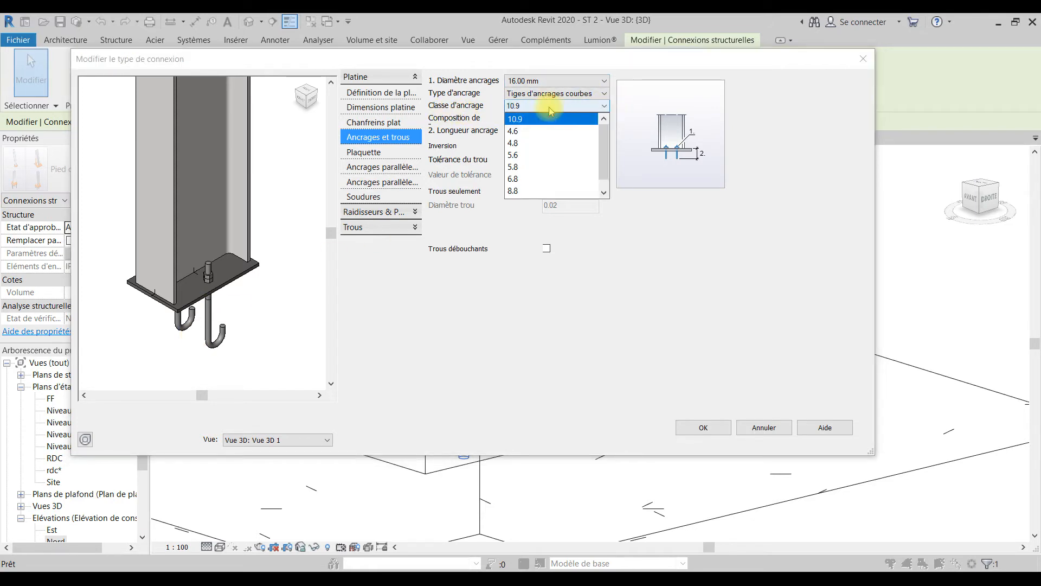
pyautogui.click(493, 237)
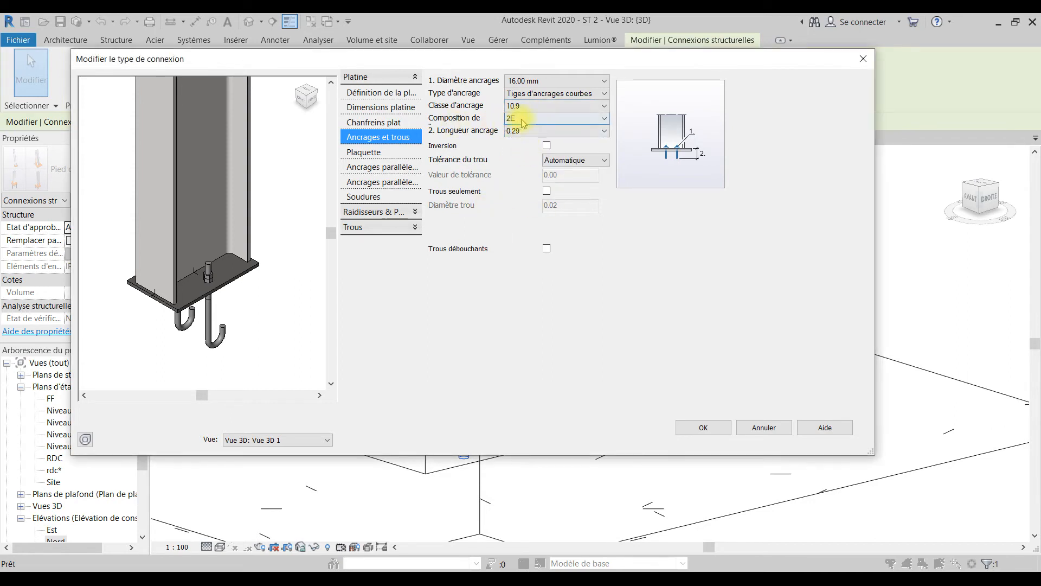
pyautogui.click(533, 133)
pyautogui.click(533, 132)
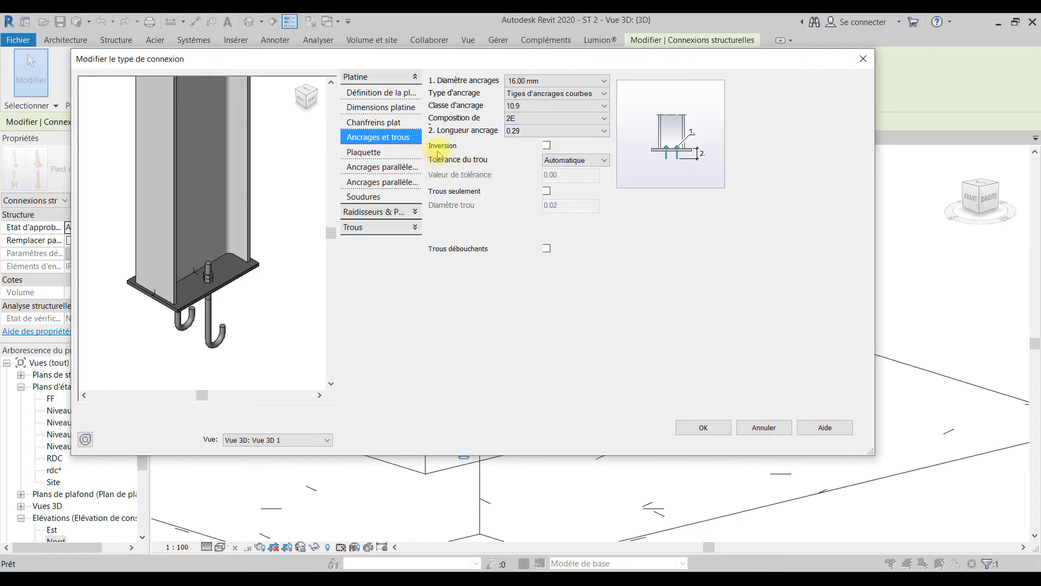
pyautogui.click(539, 132)
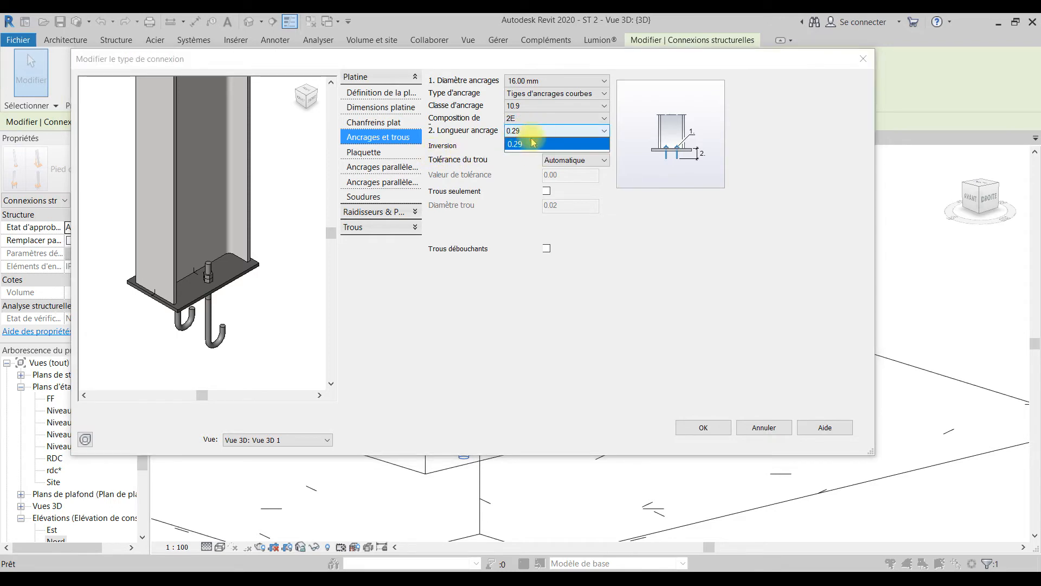
pyautogui.click(529, 145)
pyautogui.click(521, 134)
pyautogui.click(518, 145)
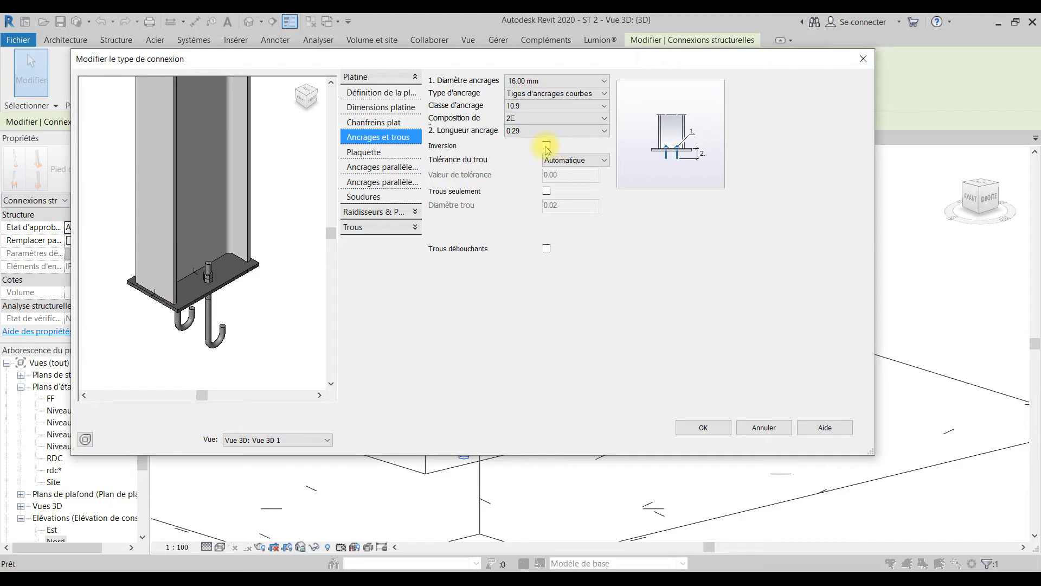
pyautogui.click(529, 118)
pyautogui.click(543, 148)
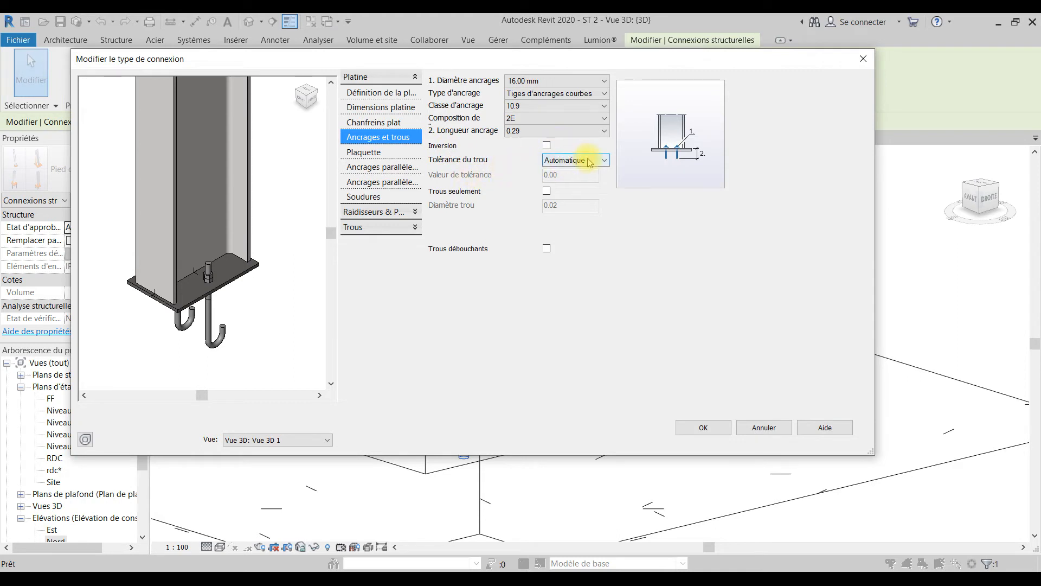
# Try creating plaquettes at the base plate's anchors, and remove them again
pyautogui.click(402, 168)
pyautogui.click(383, 152)
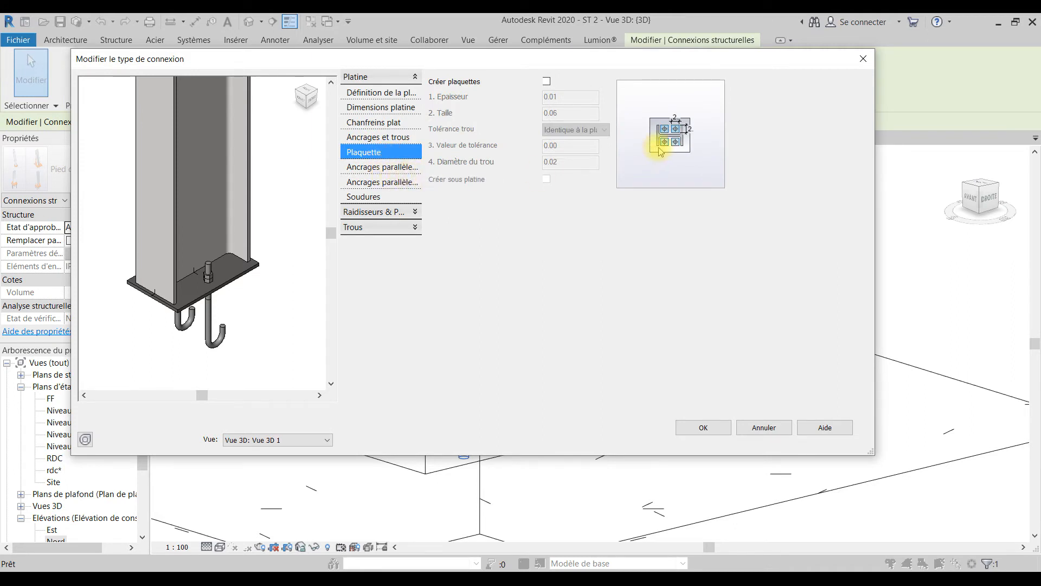
pyautogui.click(546, 82)
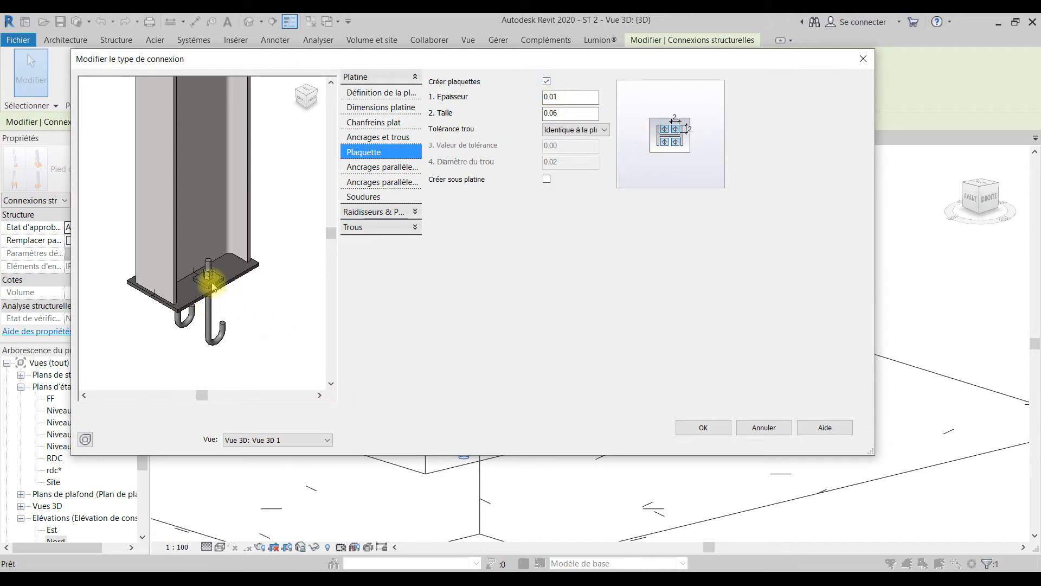
pyautogui.click(546, 81)
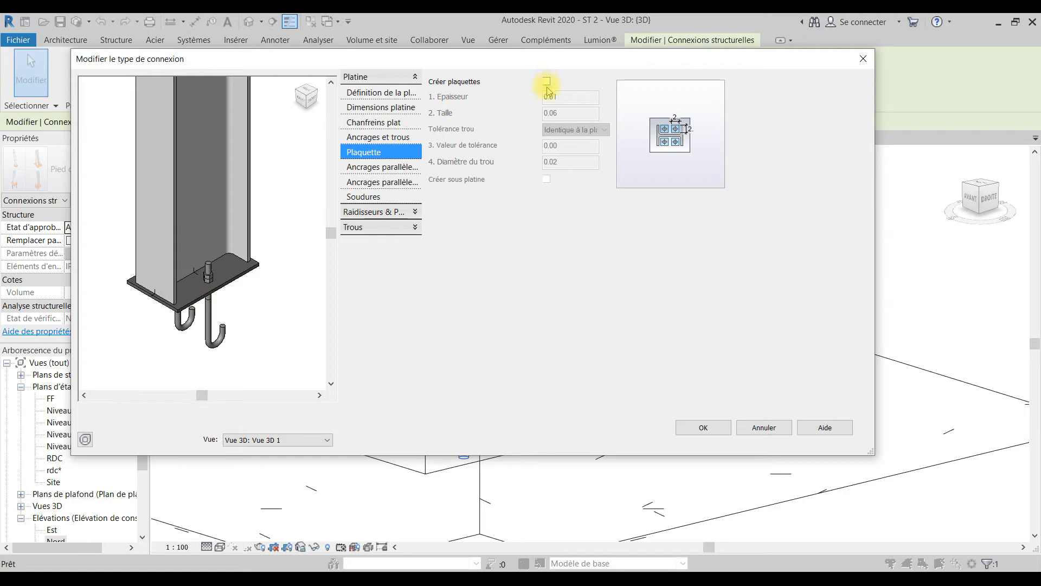
# Review the connection's parallel anchor layout, Soudures, Bêche and Marquage parameters
pyautogui.click(379, 167)
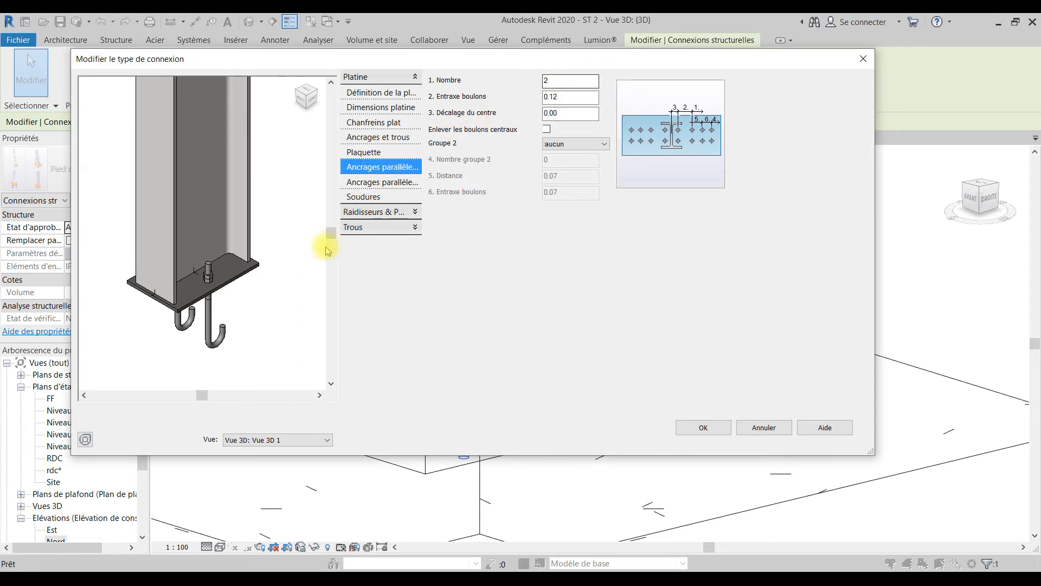
pyautogui.click(380, 182)
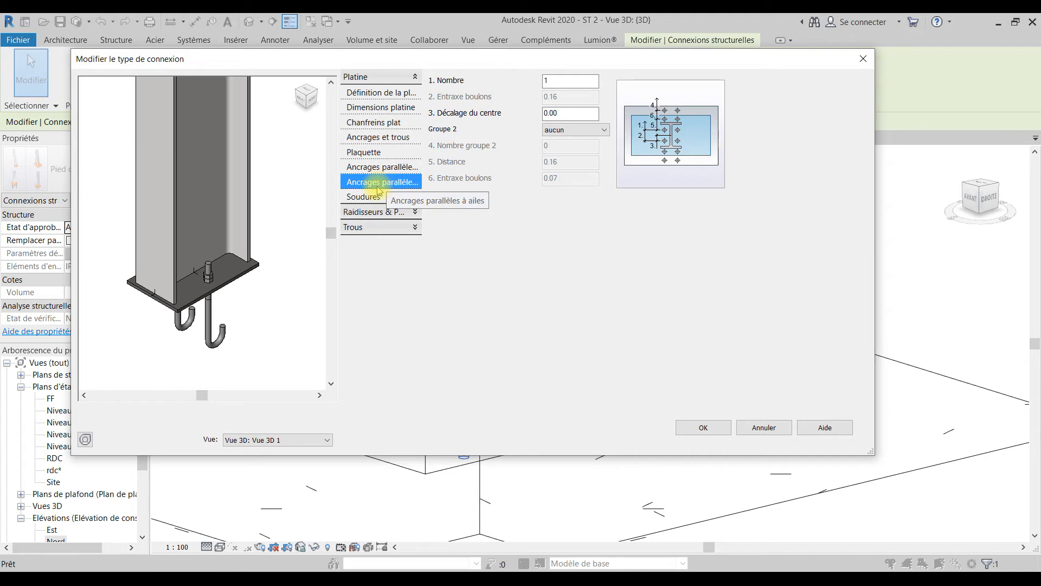
pyautogui.click(372, 198)
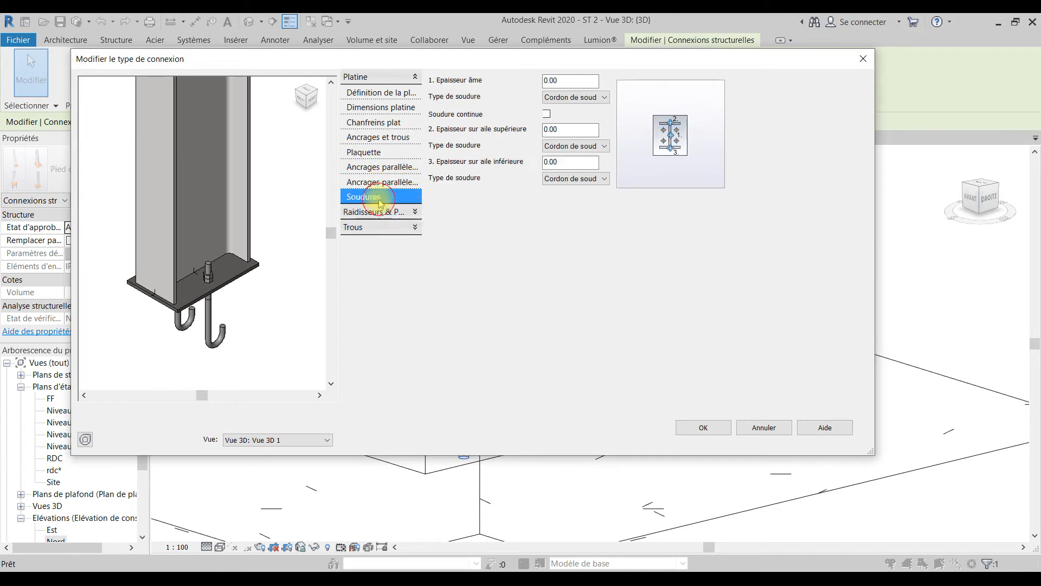
pyautogui.click(379, 213)
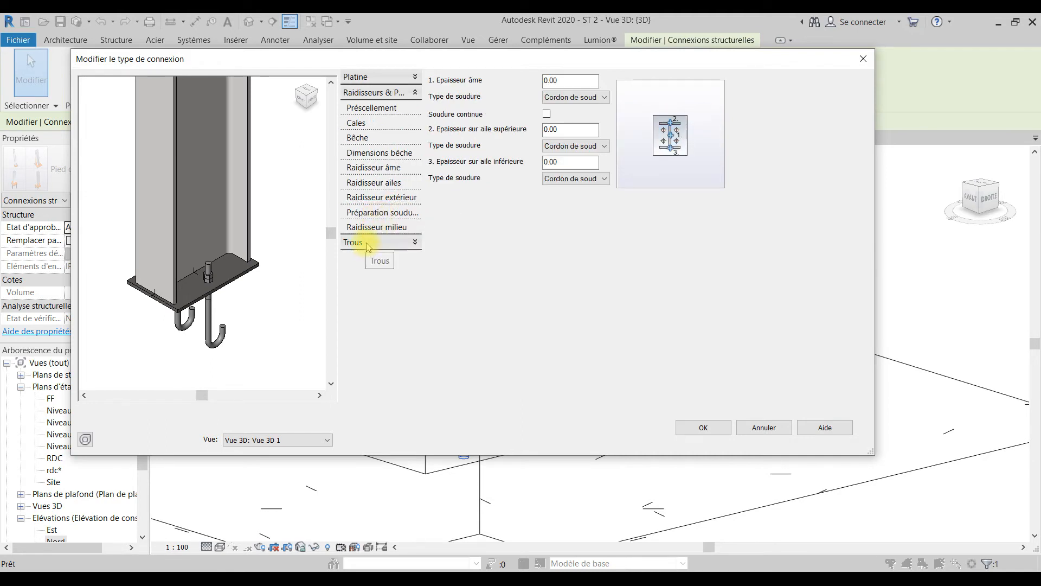
pyautogui.click(365, 108)
pyautogui.click(362, 139)
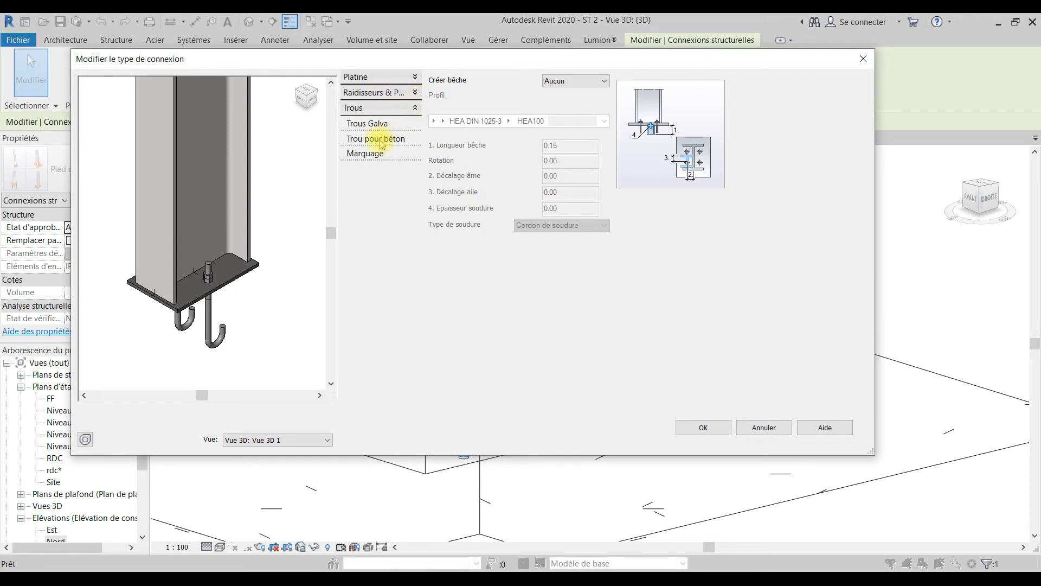
pyautogui.click(382, 159)
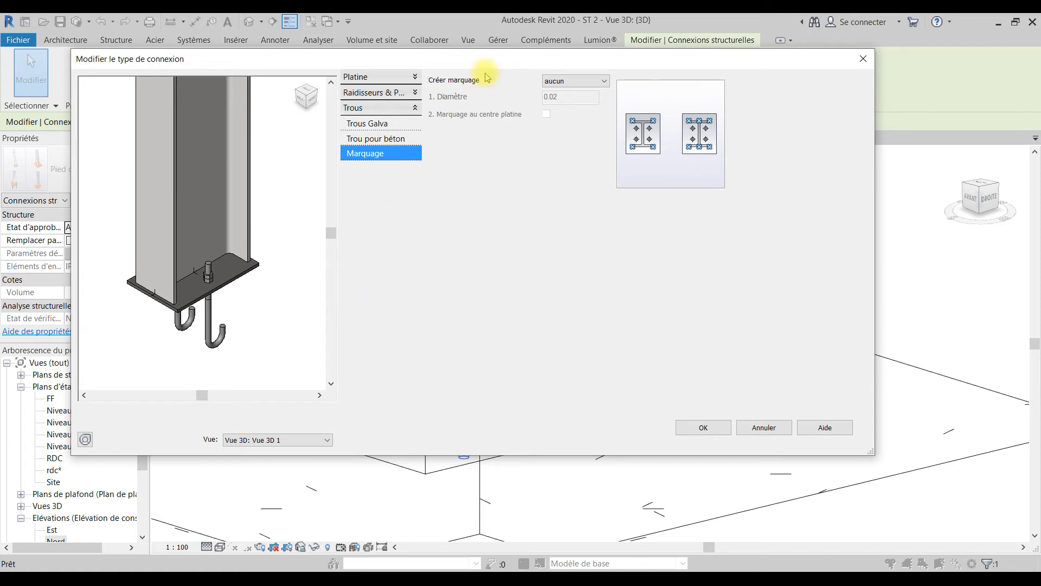
# Apply the modified Pied de Poteau type parameters and check the curved anchors at the column foot in the 3D view
pyautogui.click(696, 428)
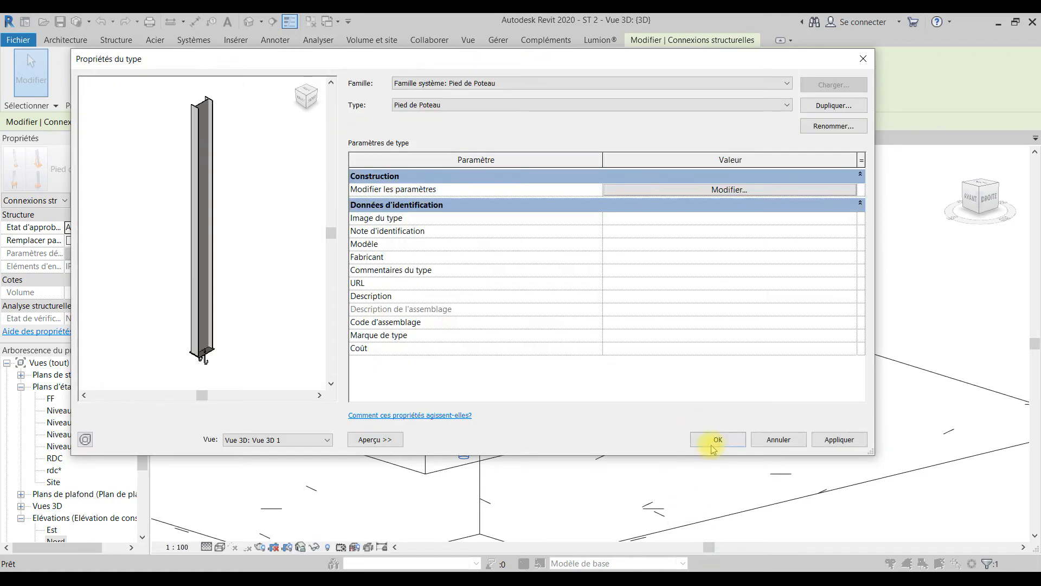
pyautogui.click(722, 439)
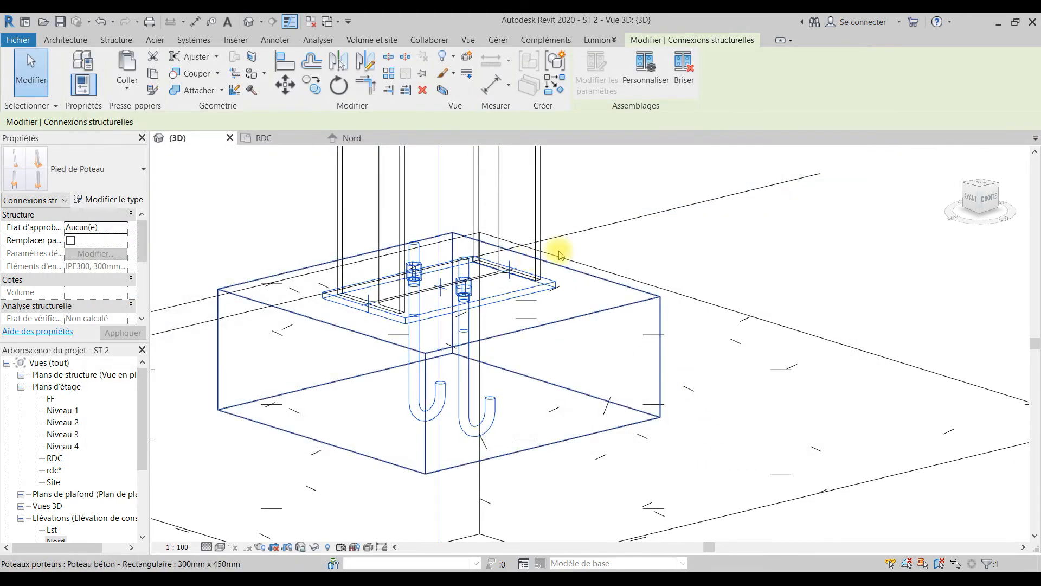
pyautogui.click(766, 237)
pyautogui.scroll(-2, 424, 366)
pyautogui.scroll(3, 429, 337)
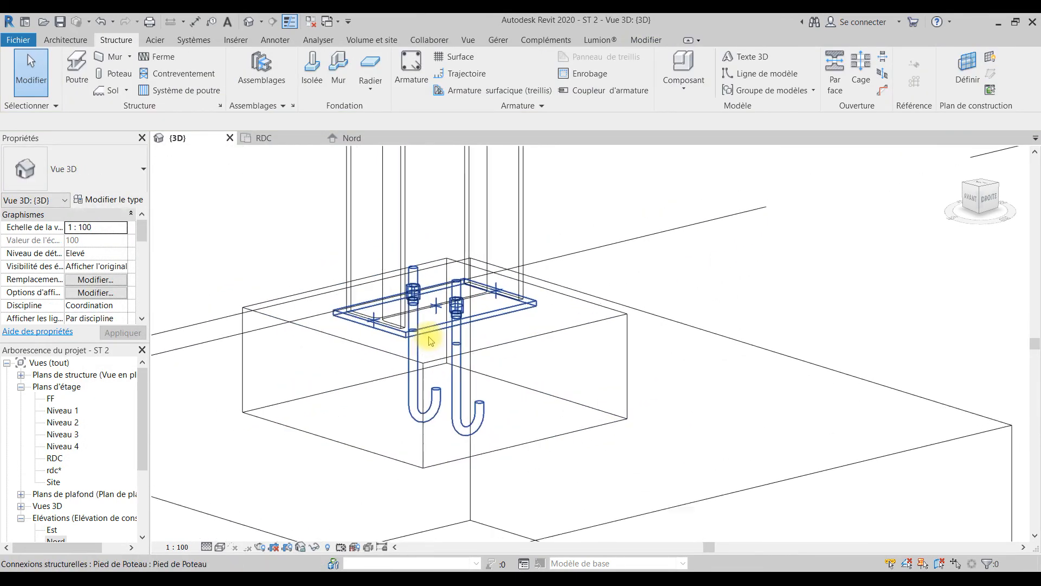
# Place a Pied de Poteau connection between the next IPE300 column in the row and its 300mm x 450mm concrete base
pyautogui.scroll(-2, 483, 374)
pyautogui.scroll(-3, 565, 356)
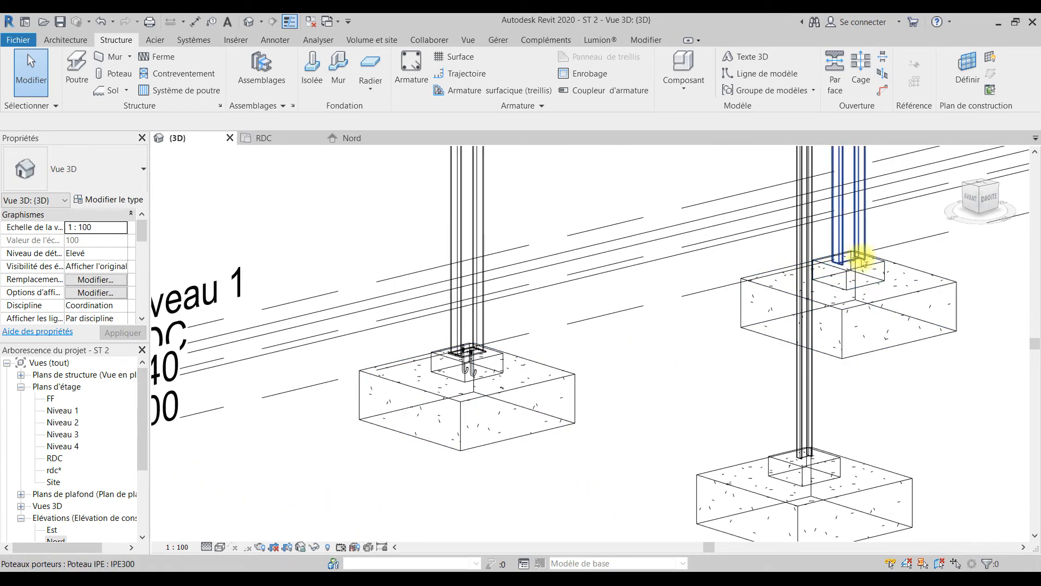
pyautogui.moveTo(669, 425); pyautogui.dragTo(494, 429, button='middle')
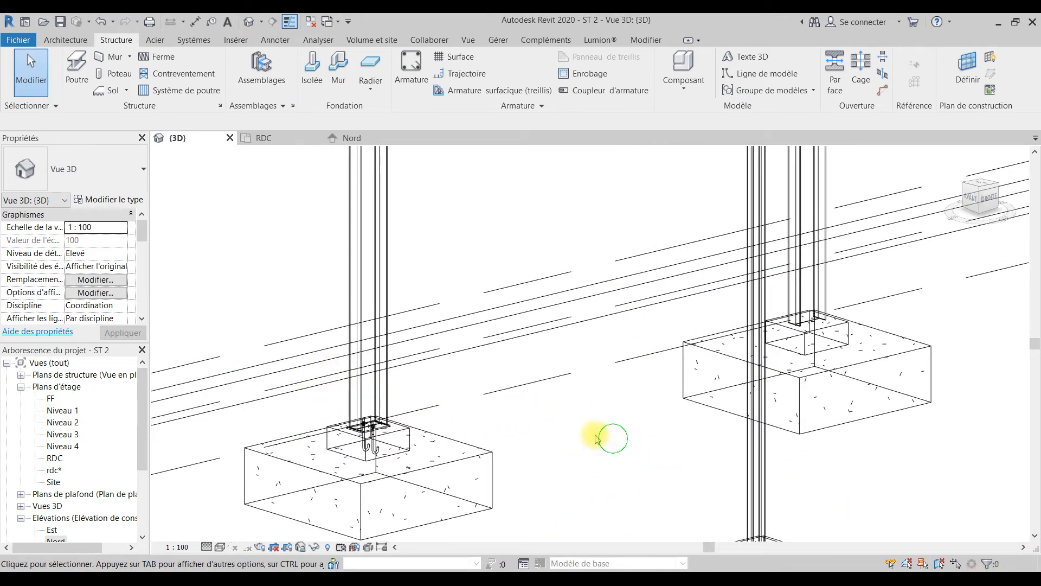
pyautogui.moveTo(391, 441); pyautogui.dragTo(364, 441, button='middle')
pyautogui.scroll(2, 809, 418)
pyautogui.moveTo(809, 418); pyautogui.dragTo(738, 378, button='middle')
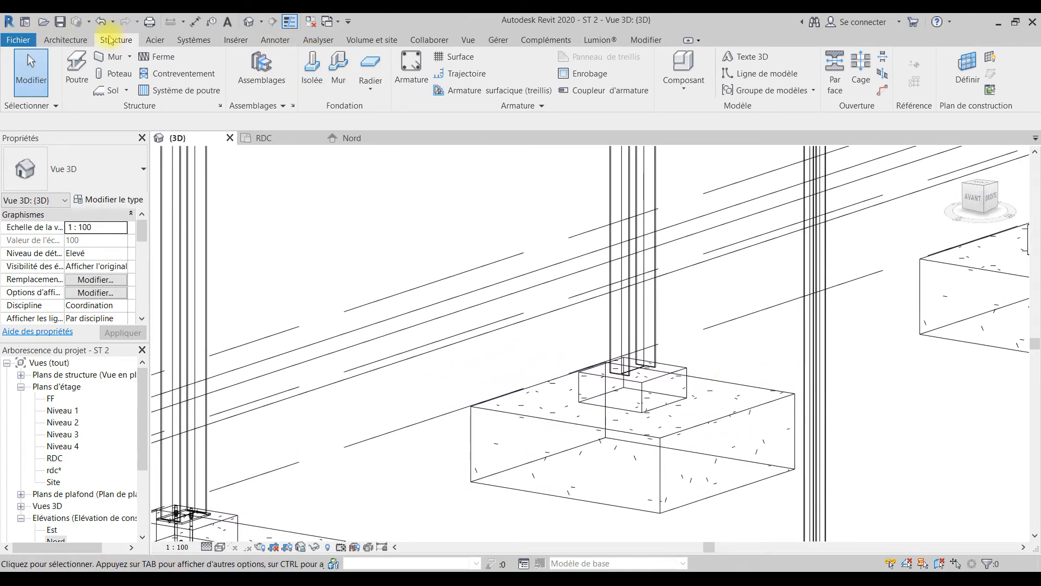
pyautogui.click(271, 81)
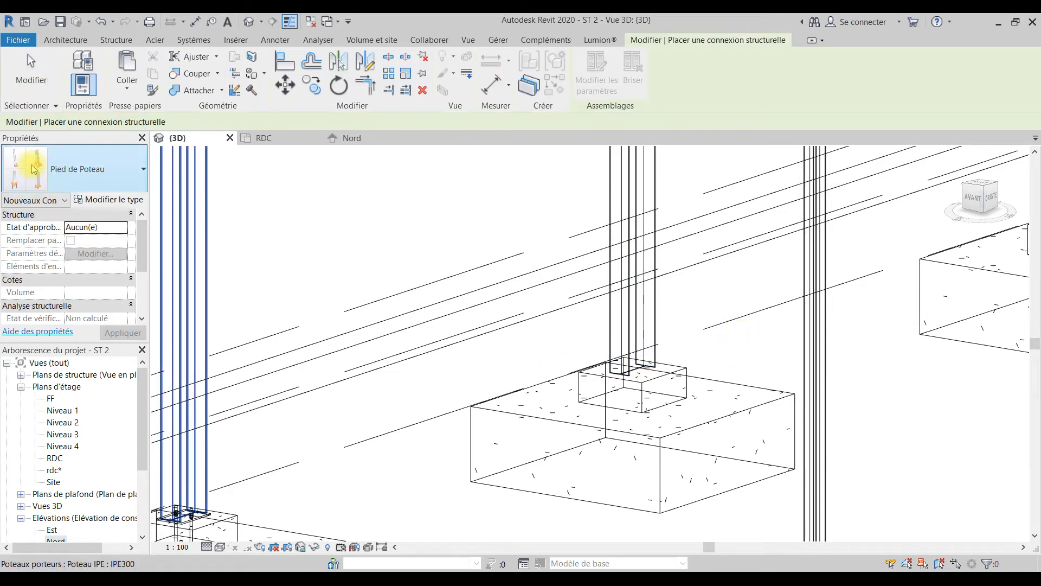
pyautogui.click(655, 361)
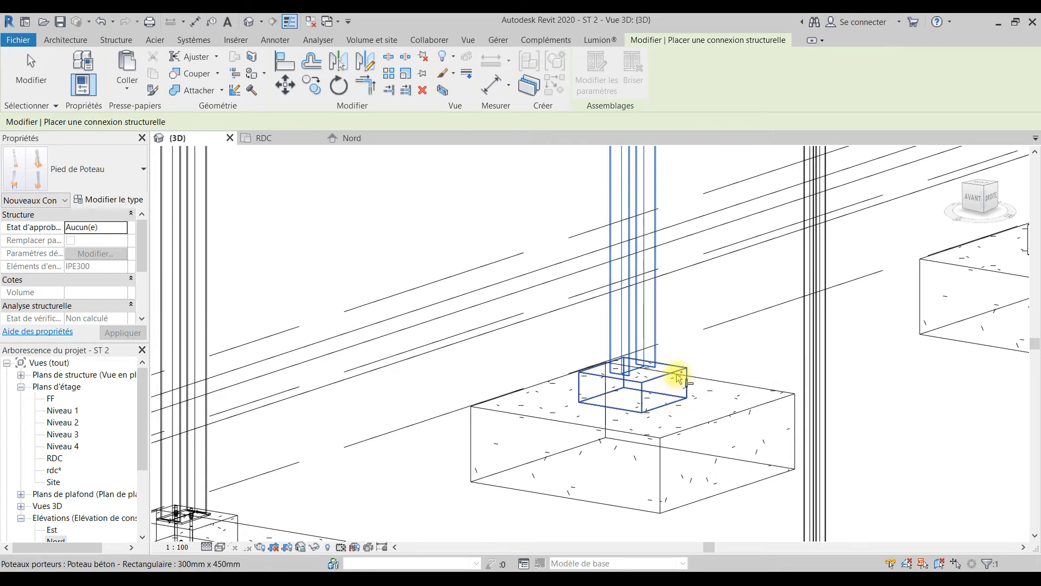
pyautogui.keyDown('ctrl'); pyautogui.click(676, 374); pyautogui.keyUp('ctrl')
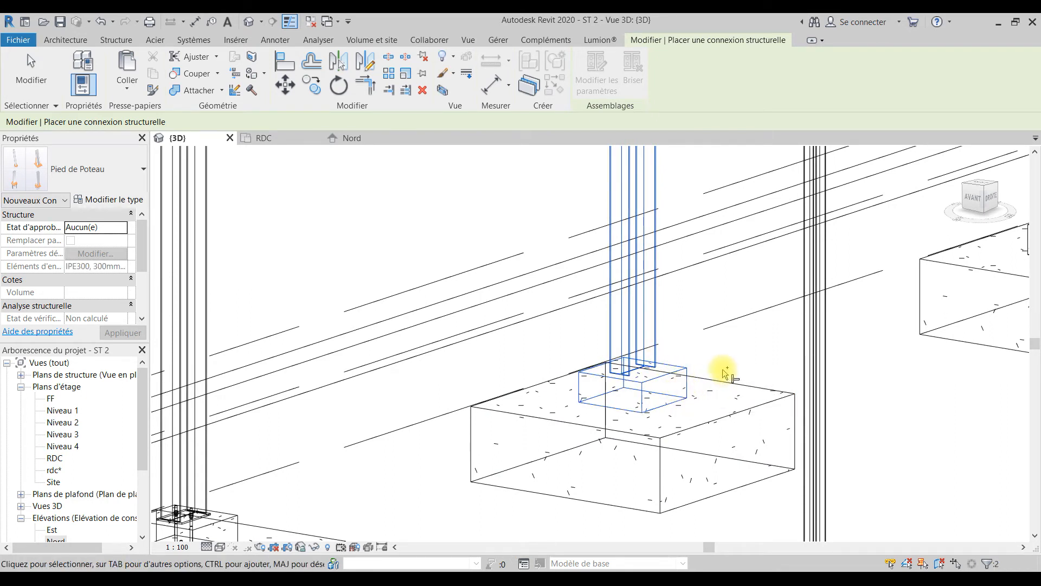
pyautogui.press('Return')
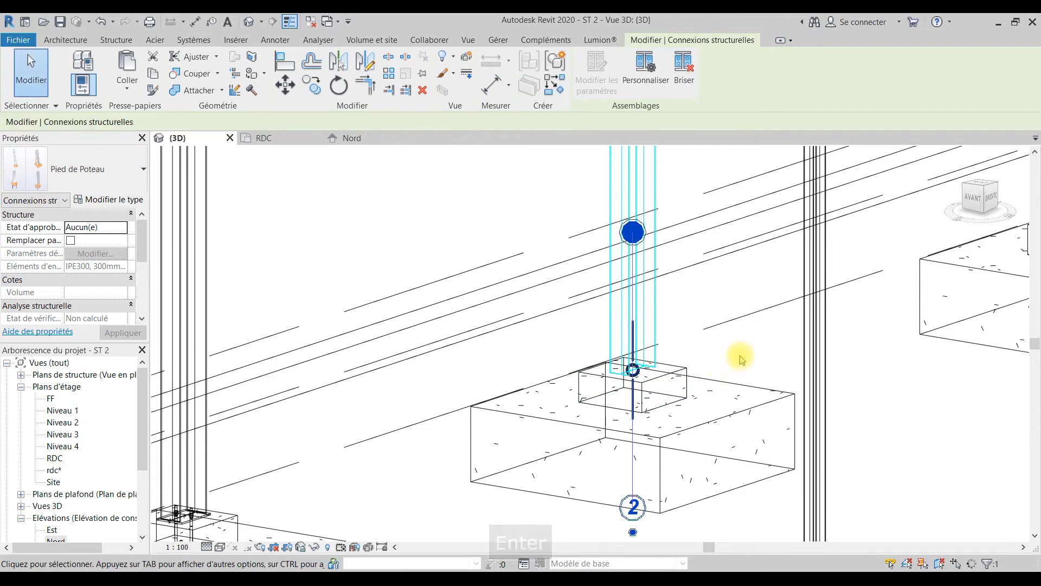
# Examine the Pied de Poteau connections across the column feet, comparing base plates and curved anchors on the small and large columns
pyautogui.scroll(-2, 653, 395)
pyautogui.moveTo(653, 395); pyautogui.dragTo(458, 384, button='middle')
pyautogui.moveTo(681, 318); pyautogui.dragTo(578, 378, button='middle')
pyautogui.scroll(-4, 581, 374)
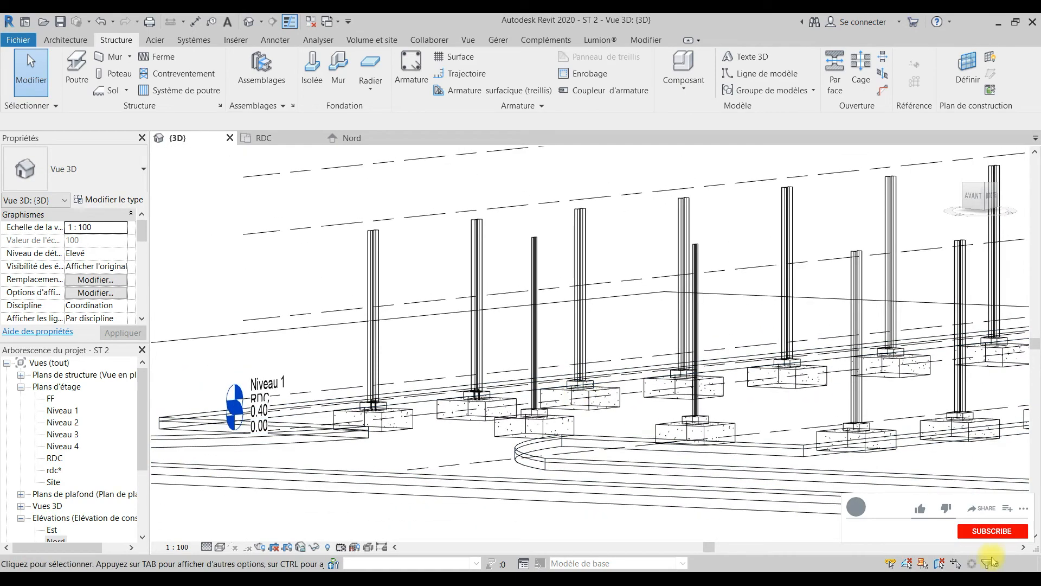
pyautogui.keyDown('shift'); pyautogui.moveTo(723, 445); pyautogui.dragTo(672, 463, button='middle'); pyautogui.keyUp('shift')
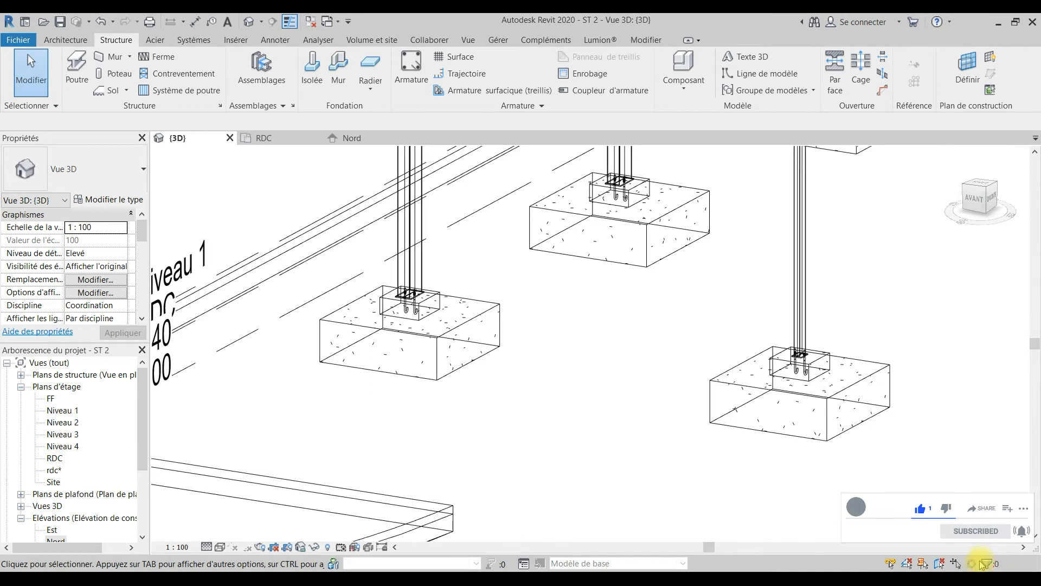
pyautogui.scroll(5, 862, 350)
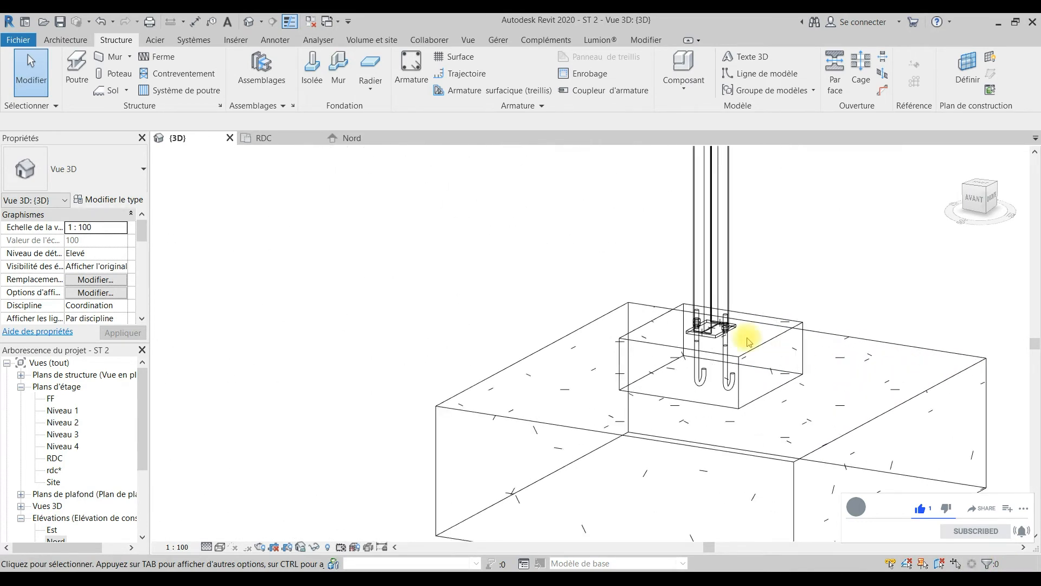
pyautogui.scroll(3, 686, 328)
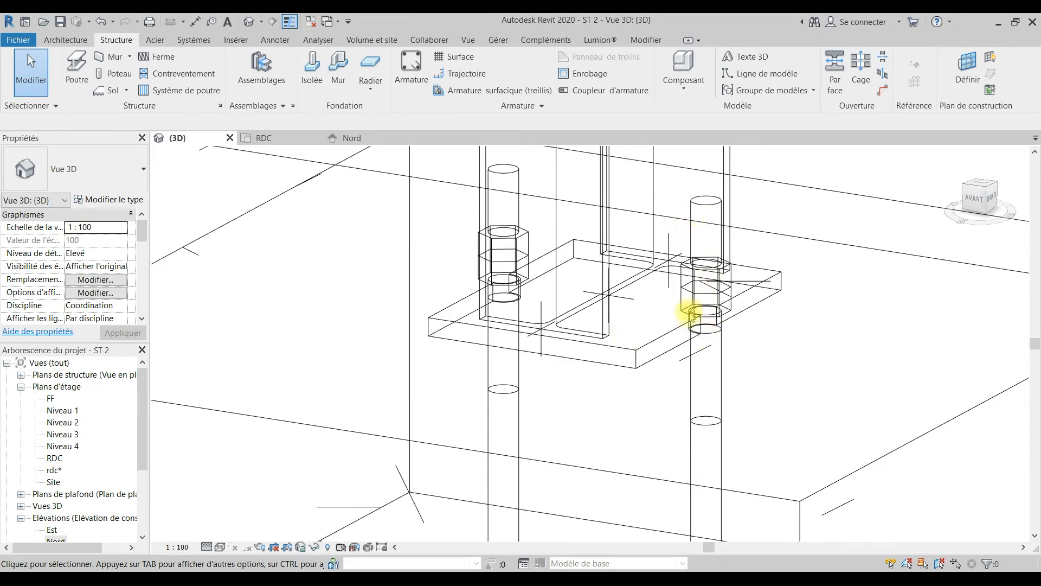
pyautogui.scroll(-5, 618, 325)
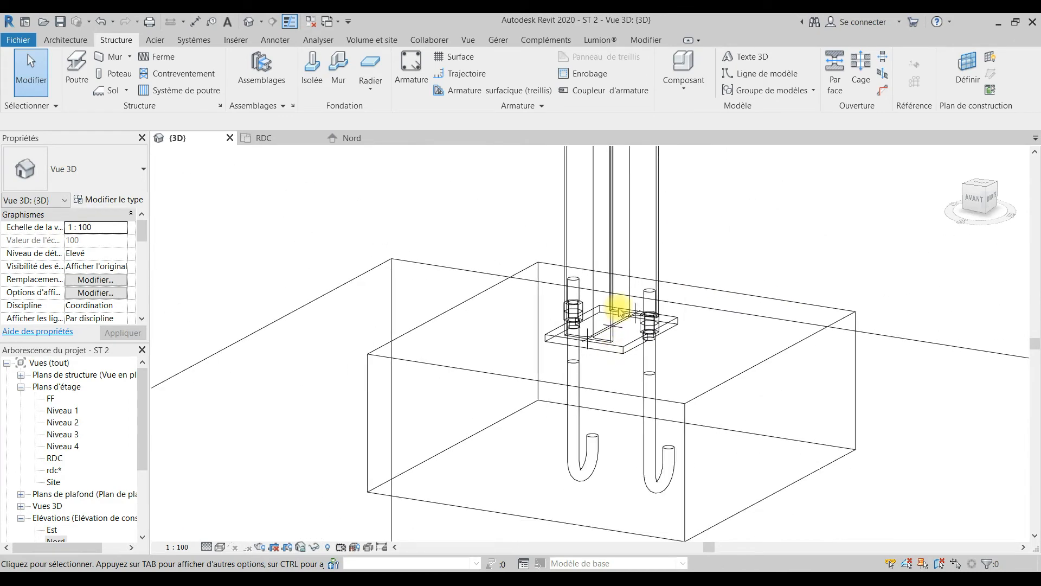
pyautogui.scroll(3, 623, 325)
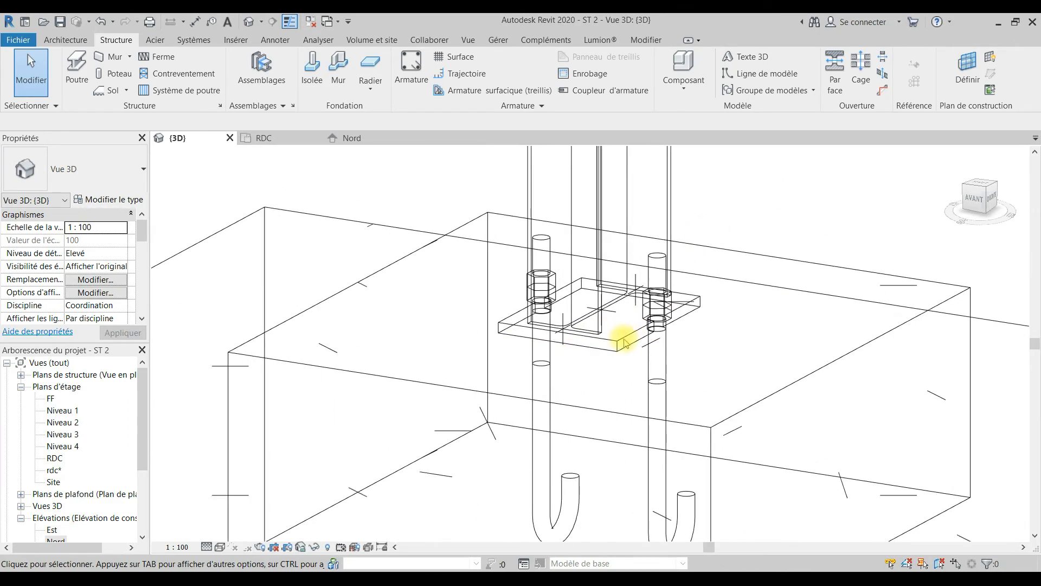
pyautogui.scroll(-3, 683, 284)
pyautogui.scroll(-5, 680, 287)
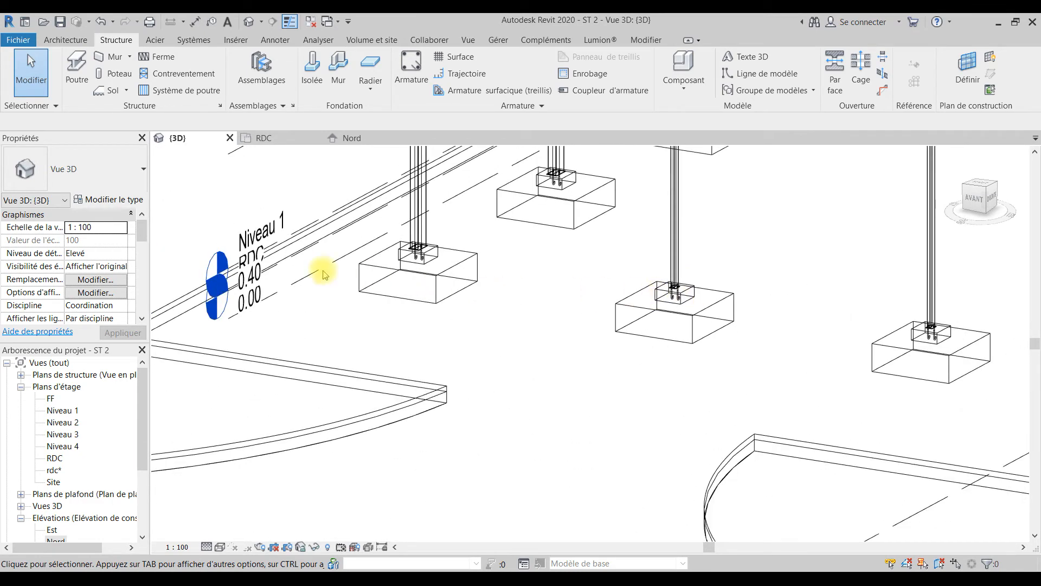
pyautogui.scroll(6, 426, 250)
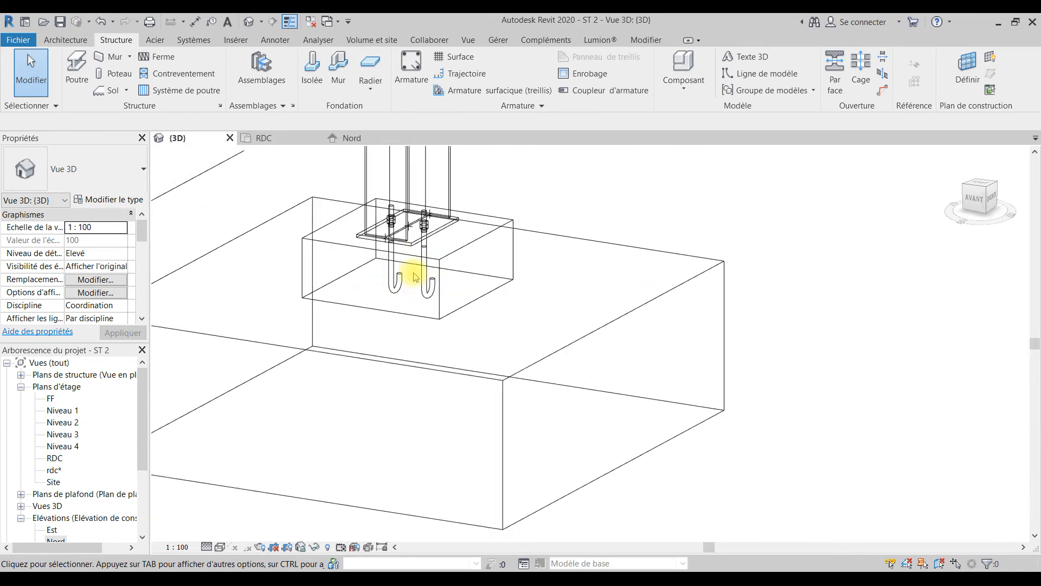
pyautogui.scroll(-3, 430, 325)
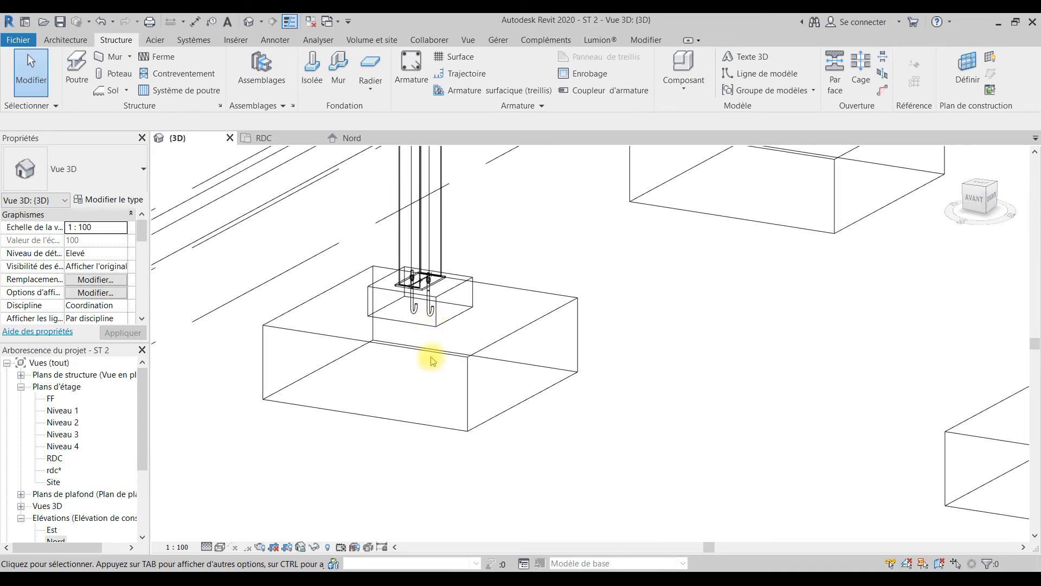
pyautogui.scroll(-2, 432, 385)
pyautogui.scroll(-2, 433, 390)
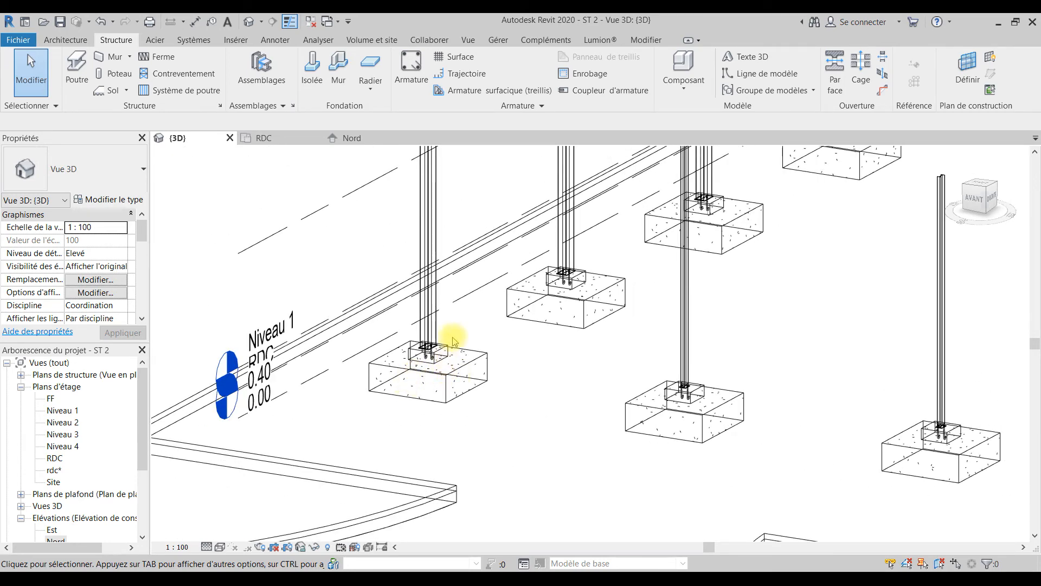
# Duplicate the connection type of the IPE140 column's foot as Pied de Poteau 2
pyautogui.scroll(4, 700, 395)
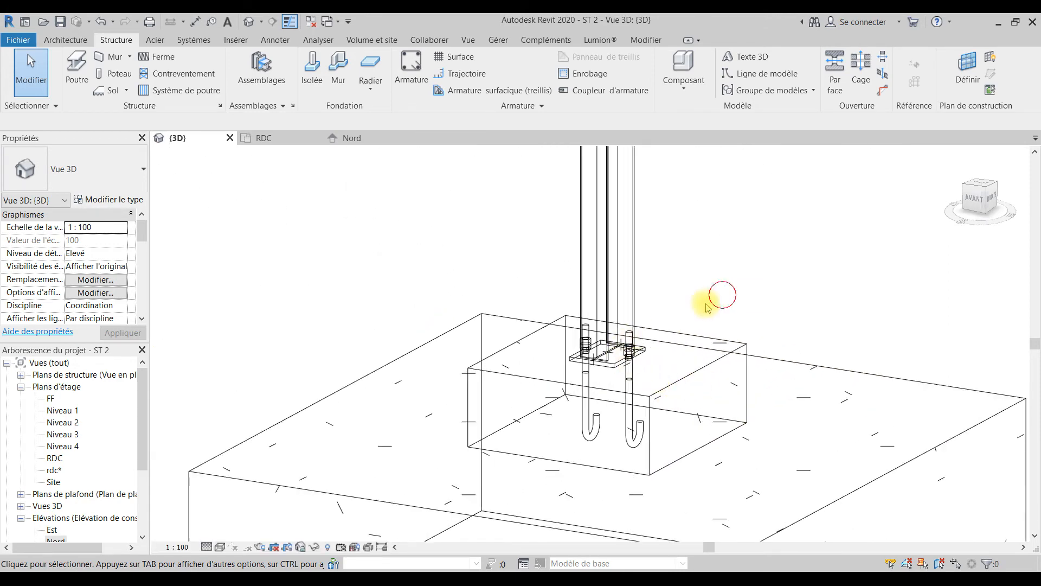
pyautogui.click(626, 354)
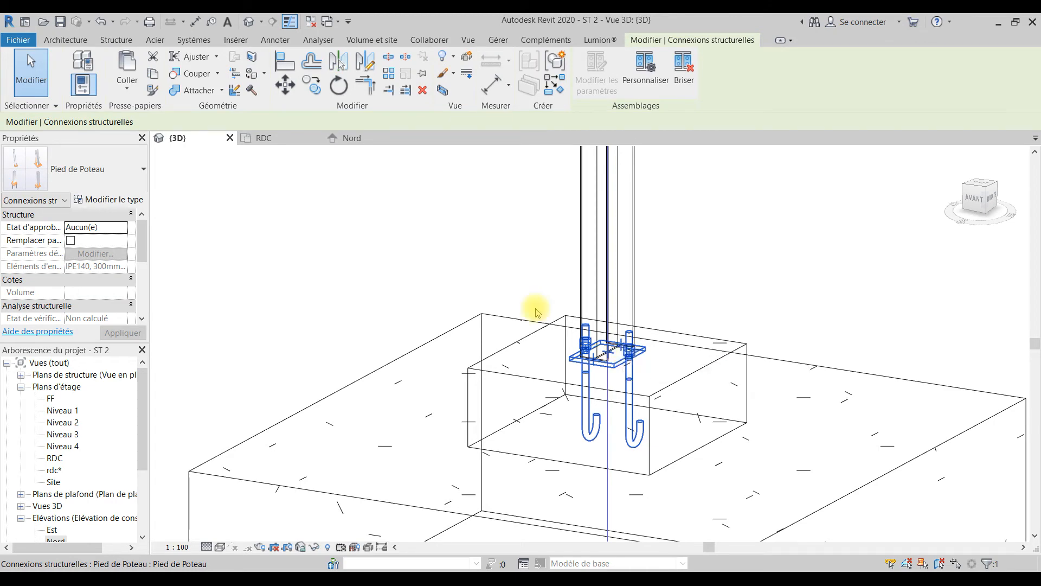
pyautogui.click(92, 200)
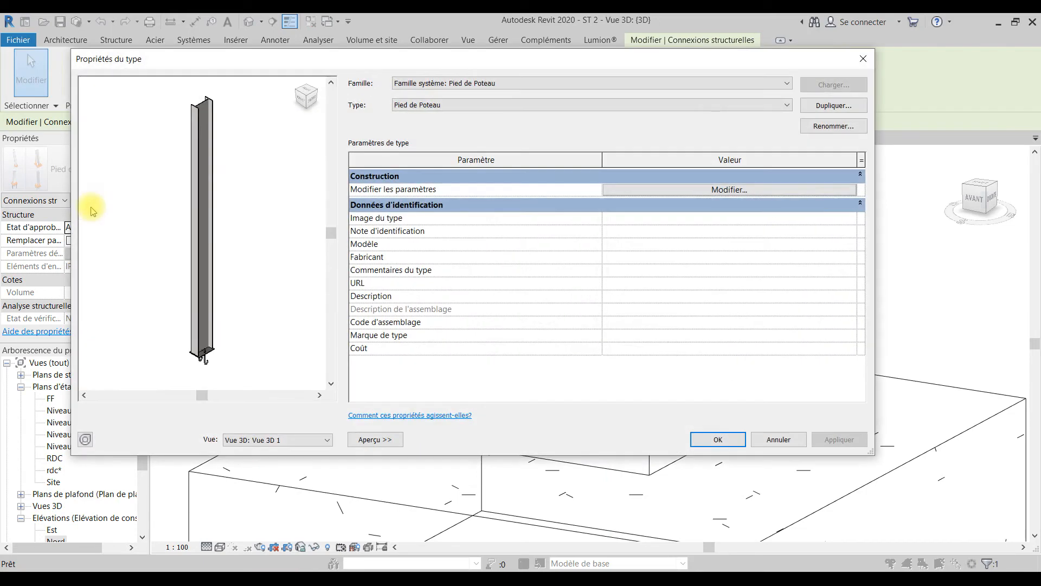
pyautogui.click(834, 105)
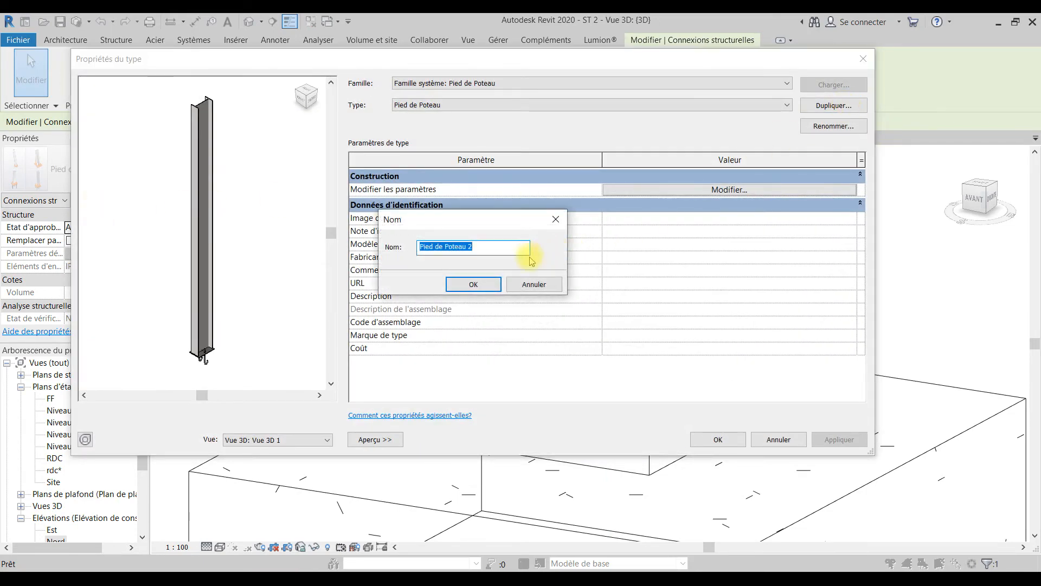
pyautogui.click(473, 285)
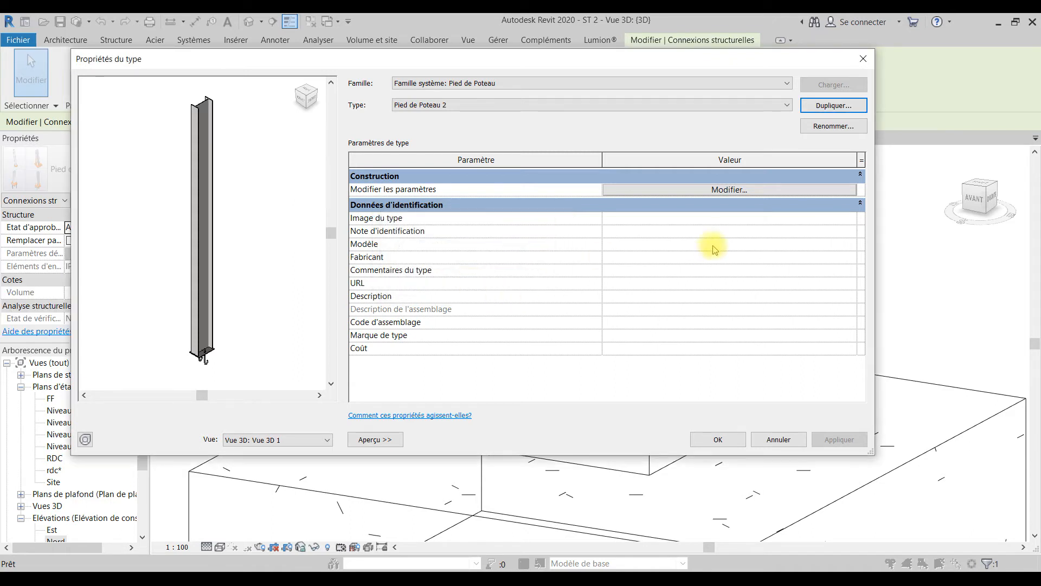
# Set Projection 3 and Projection 4 of the Pied de Poteau 2 base plate to 0.05 and apply the type changes
pyautogui.click(719, 190)
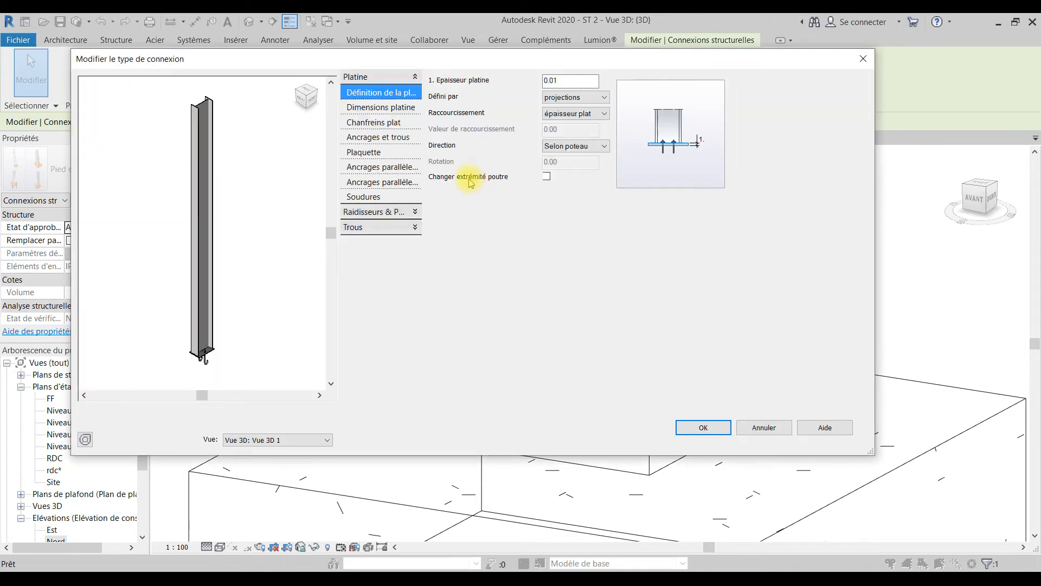
pyautogui.click(371, 108)
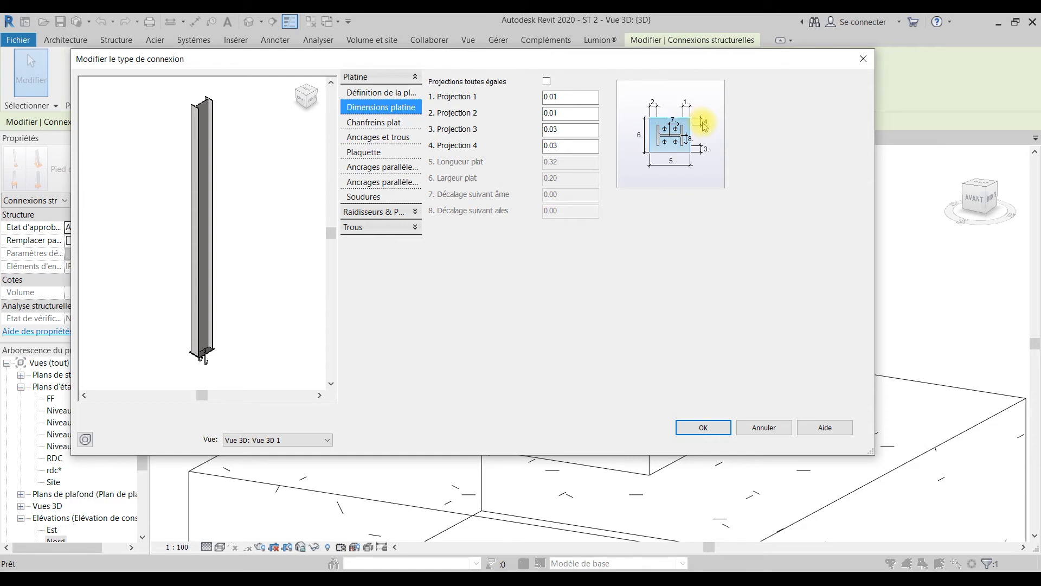
pyautogui.scroll(6, 198, 350)
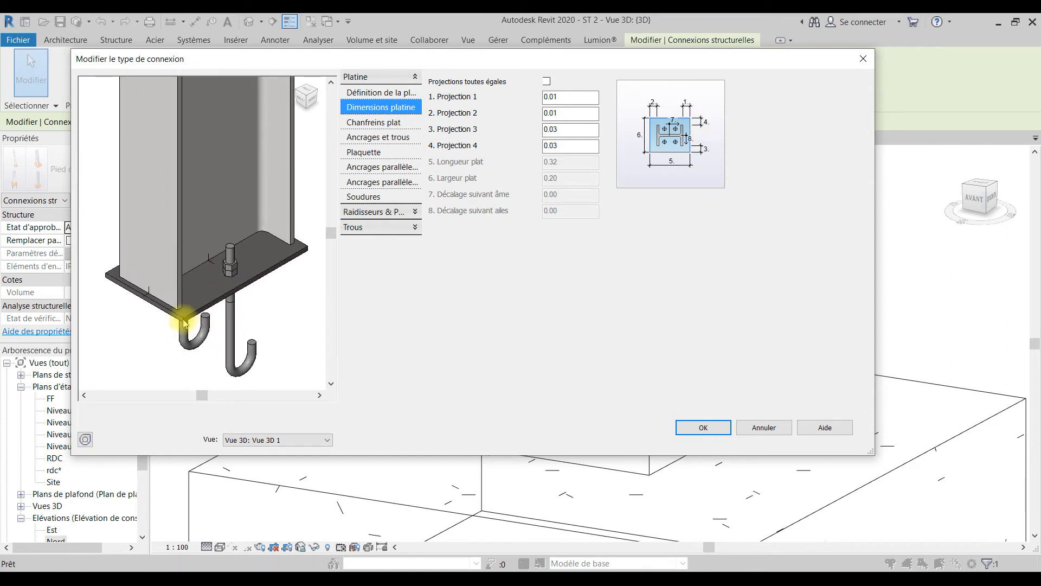
pyautogui.click(561, 132)
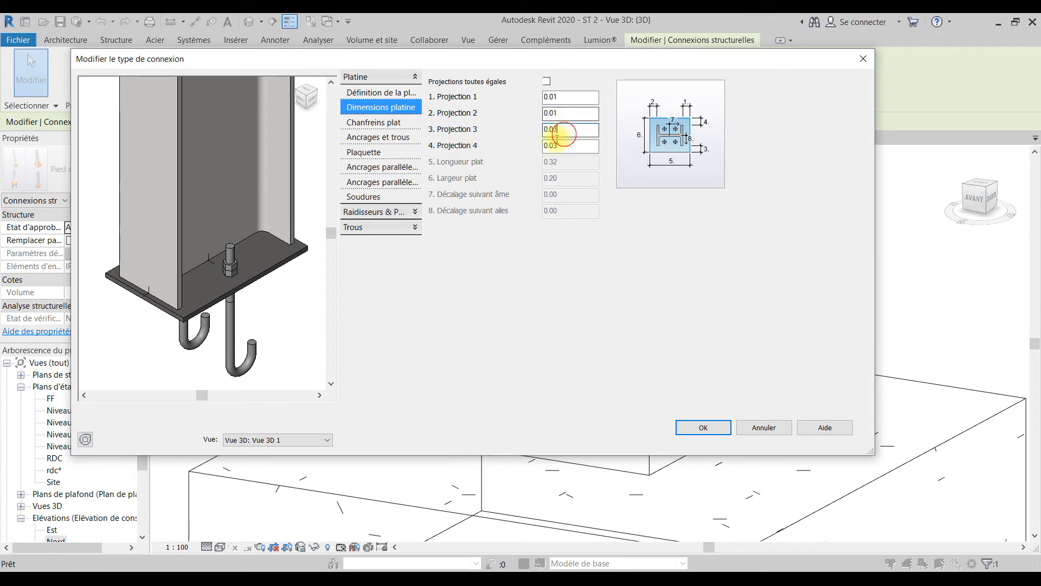
pyautogui.write('5')
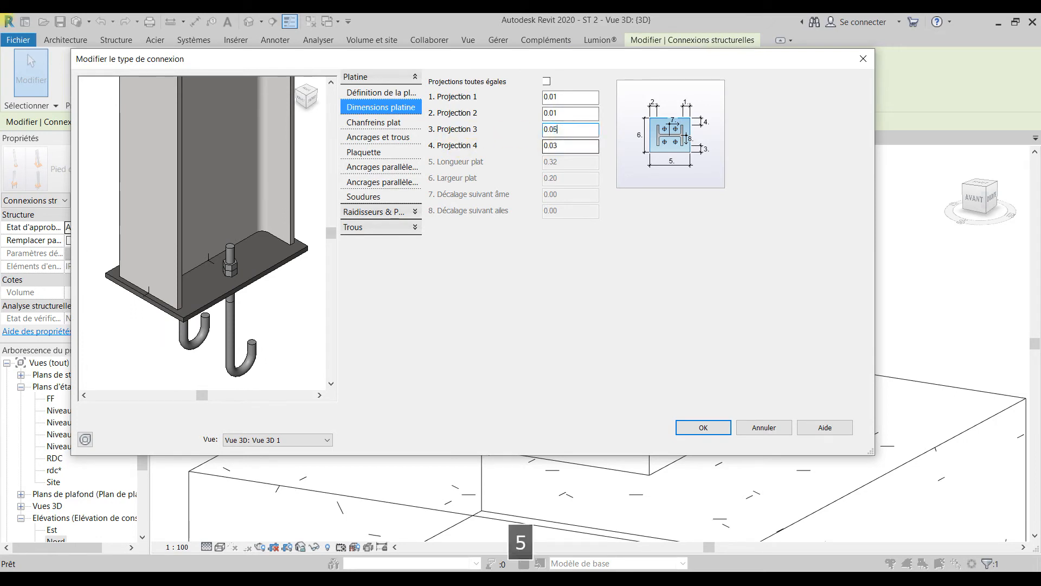
pyautogui.moveTo(549, 145); pyautogui.dragTo(554, 147)
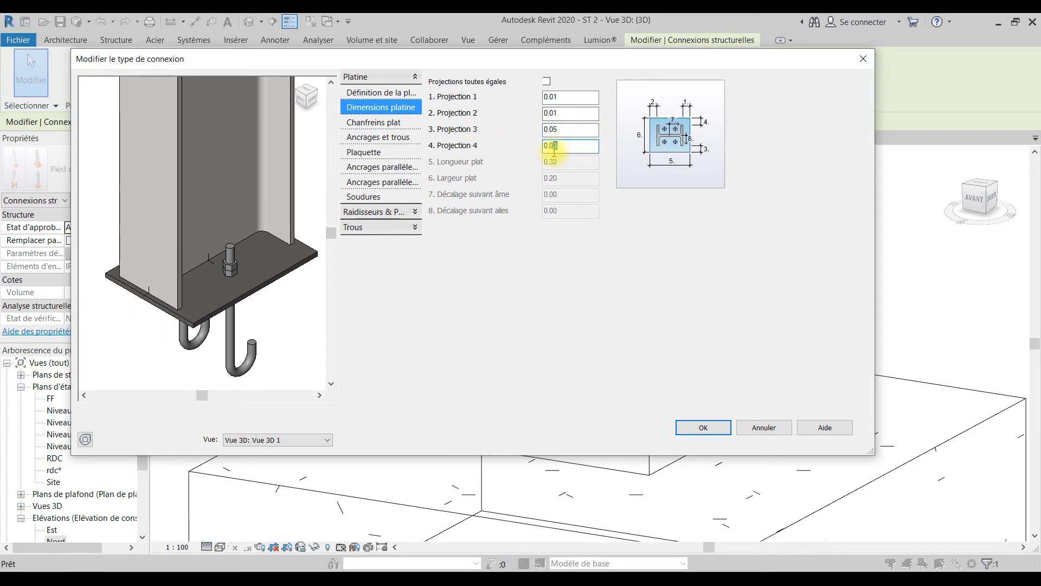
pyautogui.write('5')
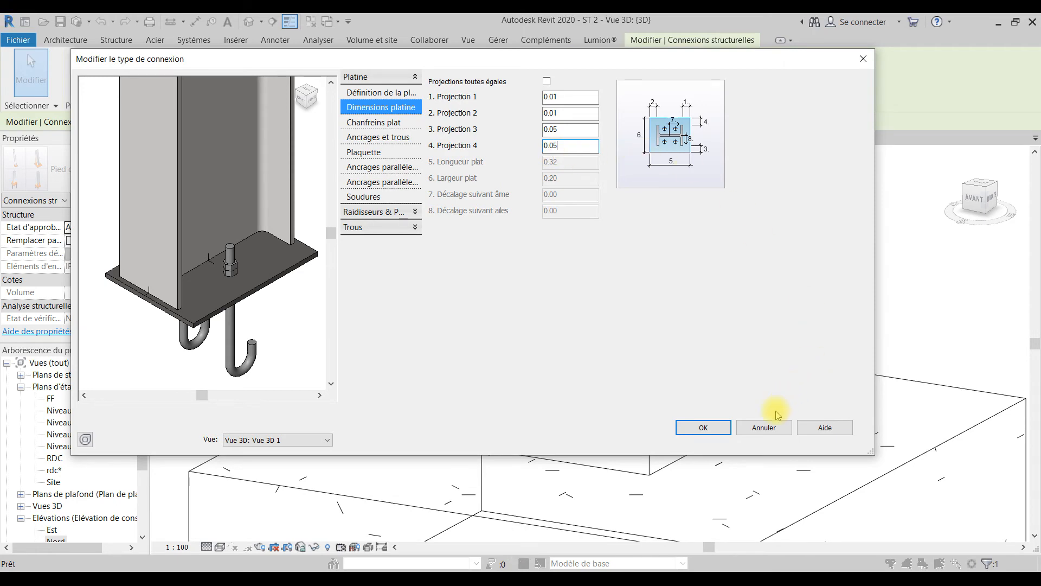
pyautogui.click(703, 429)
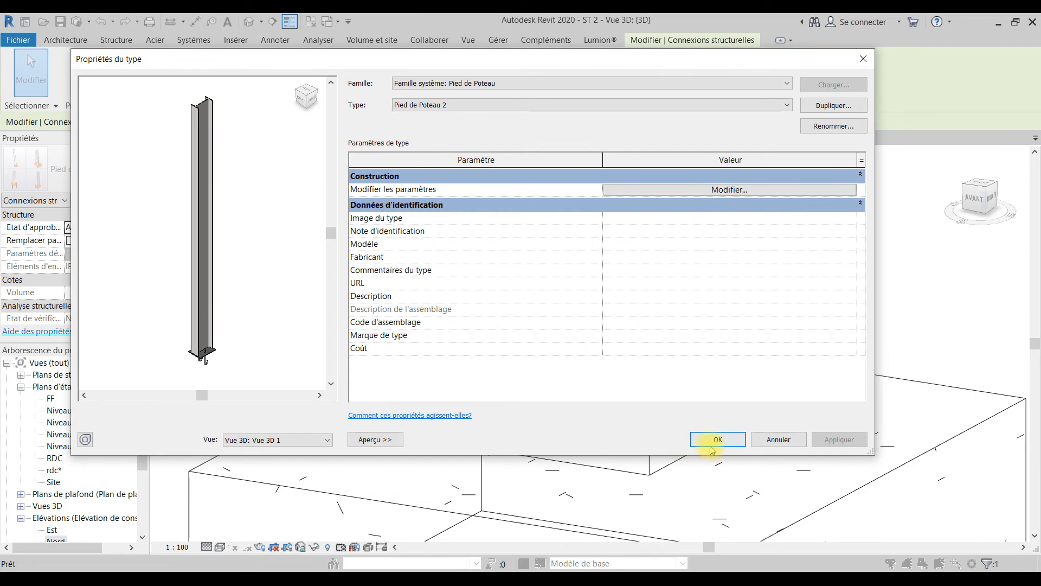
pyautogui.click(711, 446)
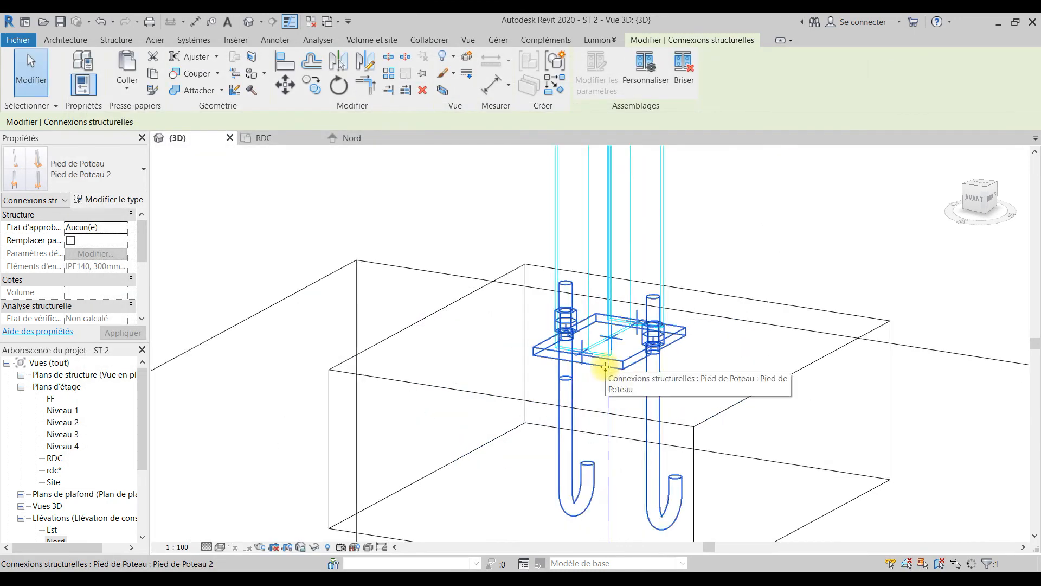
# Check the widened base plate at the IPE140 column foot and review the Pied de Poteau 2 connection parameters
pyautogui.scroll(2, 605, 368)
pyautogui.click(785, 368)
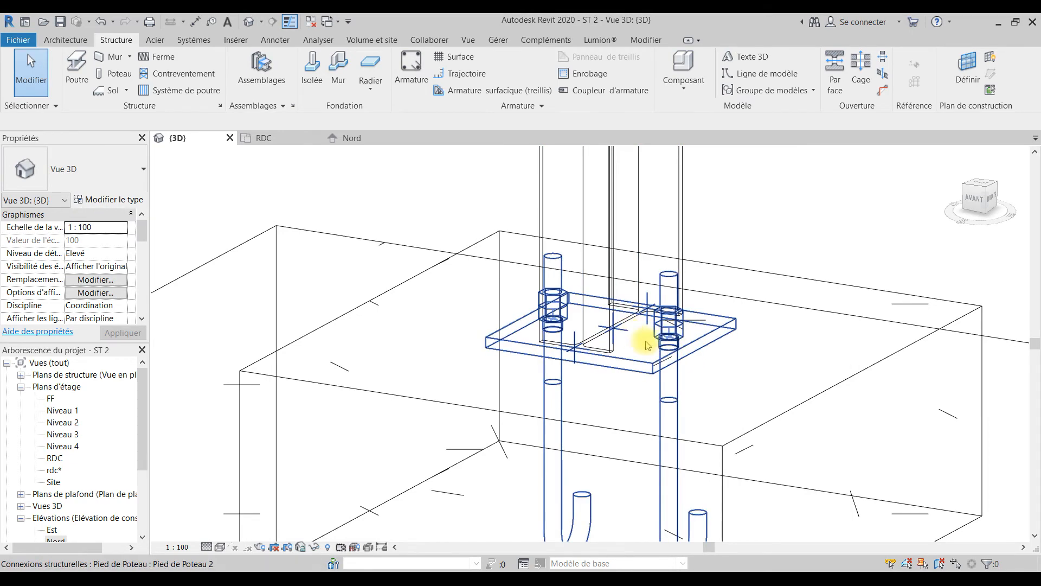
pyautogui.click(677, 355)
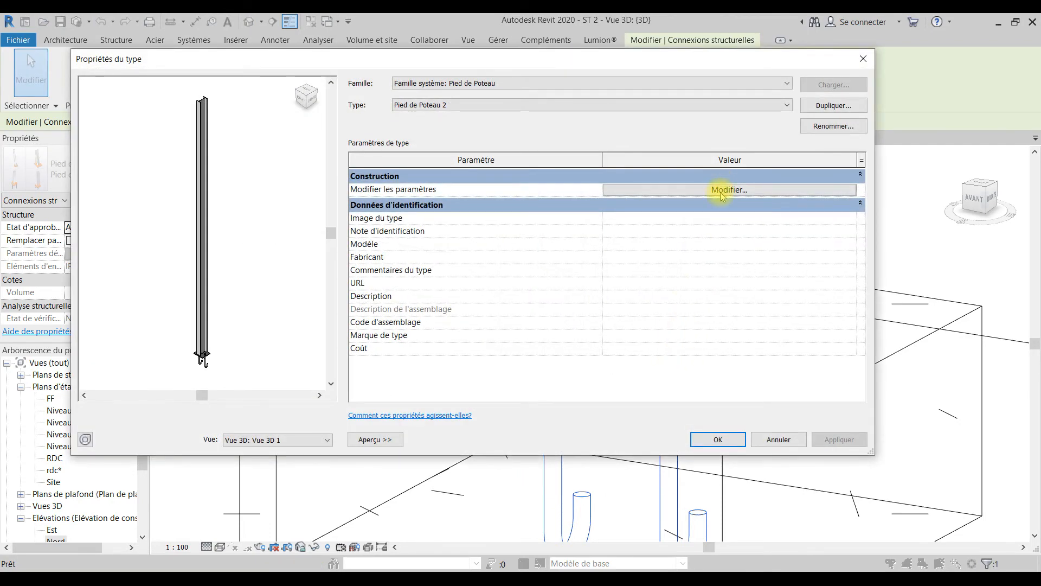
pyautogui.click(722, 190)
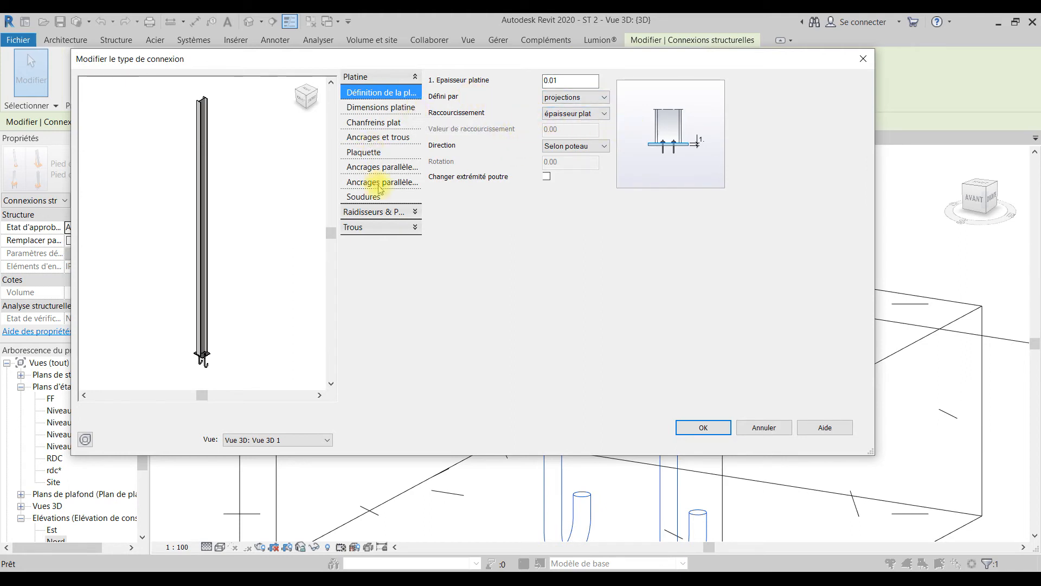
pyautogui.click(862, 61)
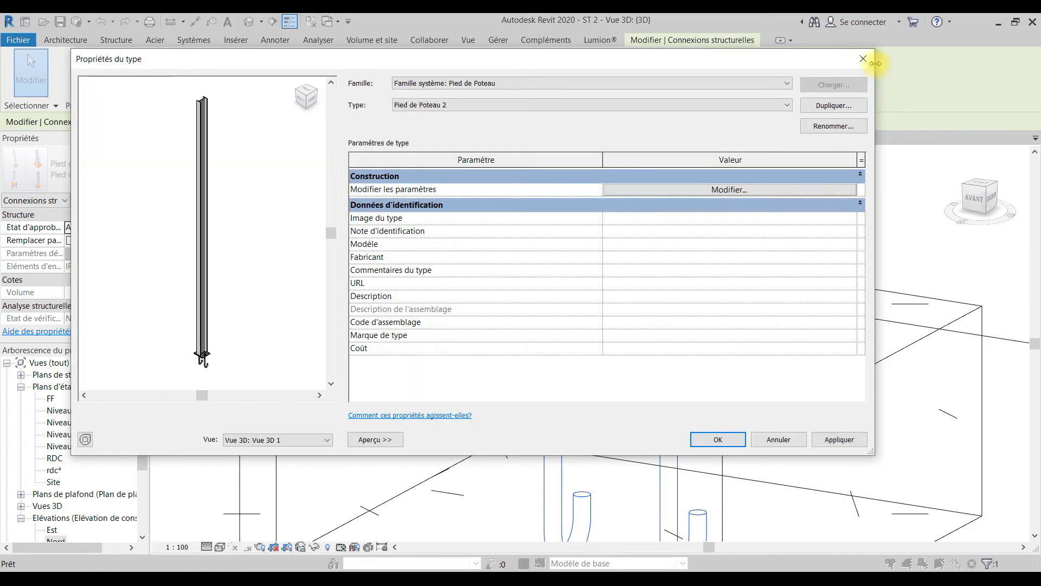
# Change the anchor type of the IPE300 columns' Pied de Poteau connection to Ancrages P Polonais
pyautogui.click(863, 59)
pyautogui.scroll(-2, 571, 297)
pyautogui.scroll(-3, 571, 296)
pyautogui.moveTo(265, 276); pyautogui.dragTo(558, 358, button='middle')
pyautogui.click(558, 358)
pyautogui.scroll(4, 415, 307)
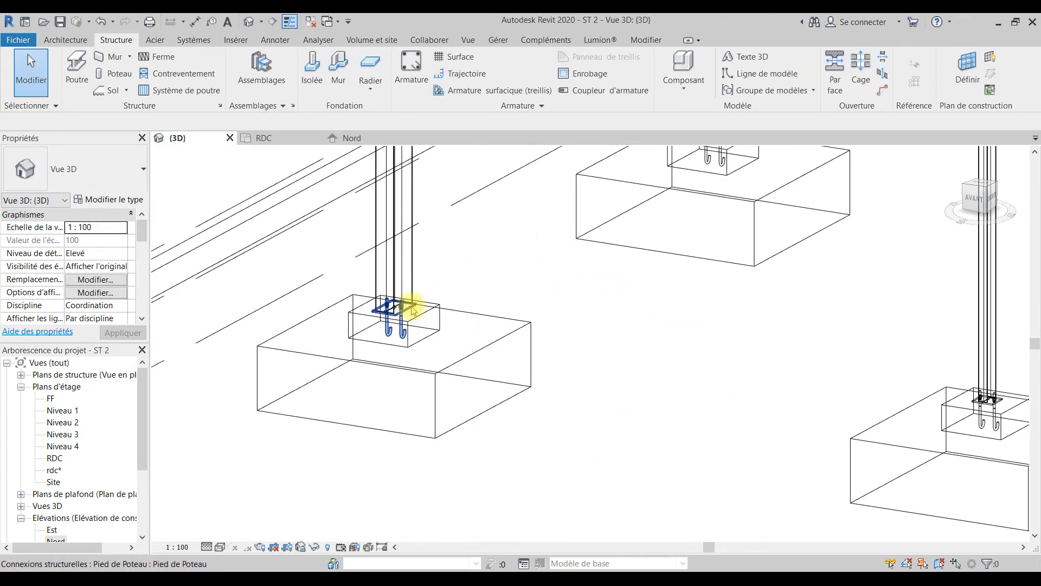
pyautogui.click(376, 307)
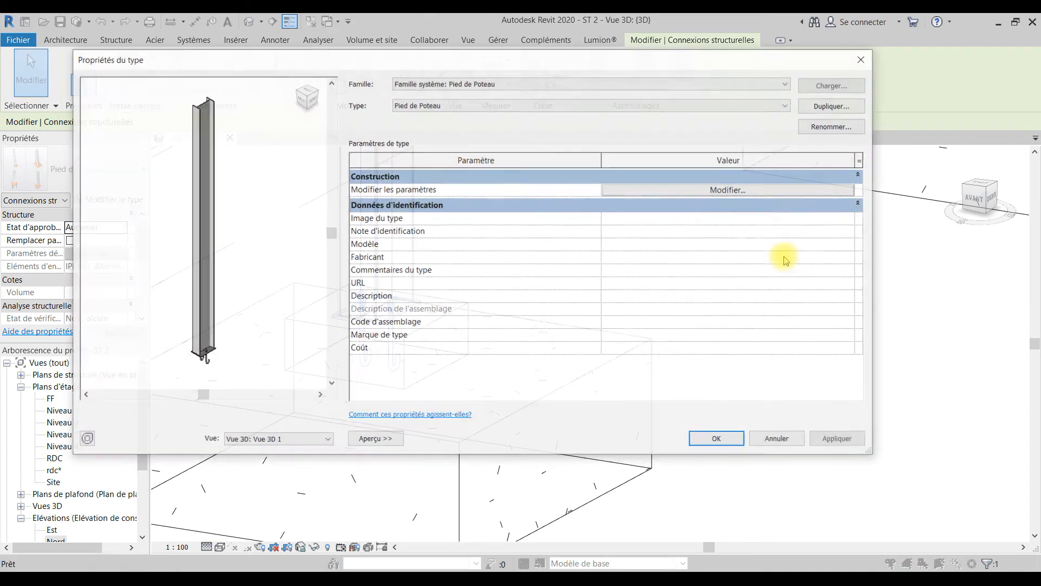
pyautogui.click(724, 191)
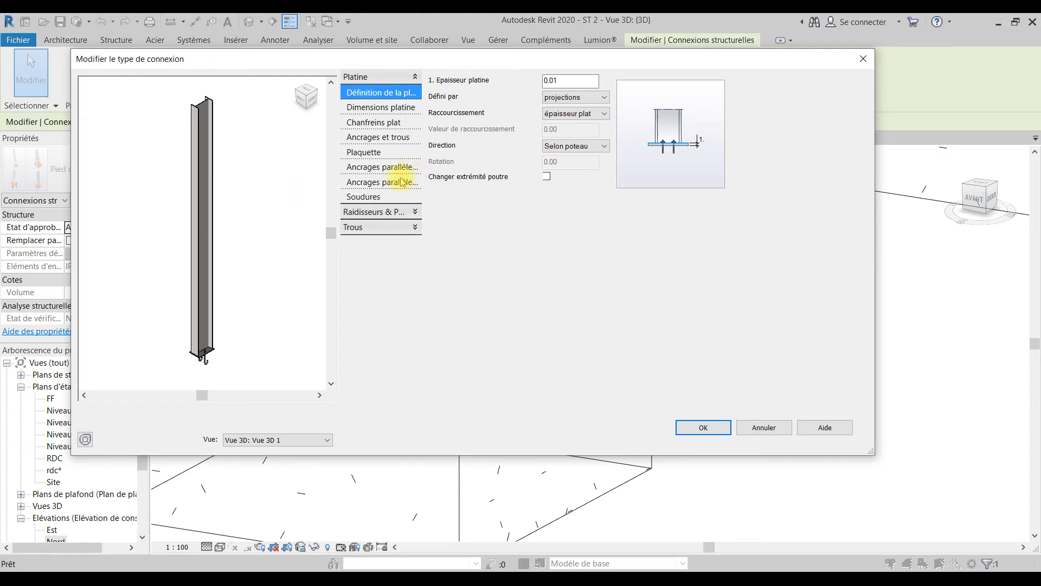
pyautogui.click(384, 142)
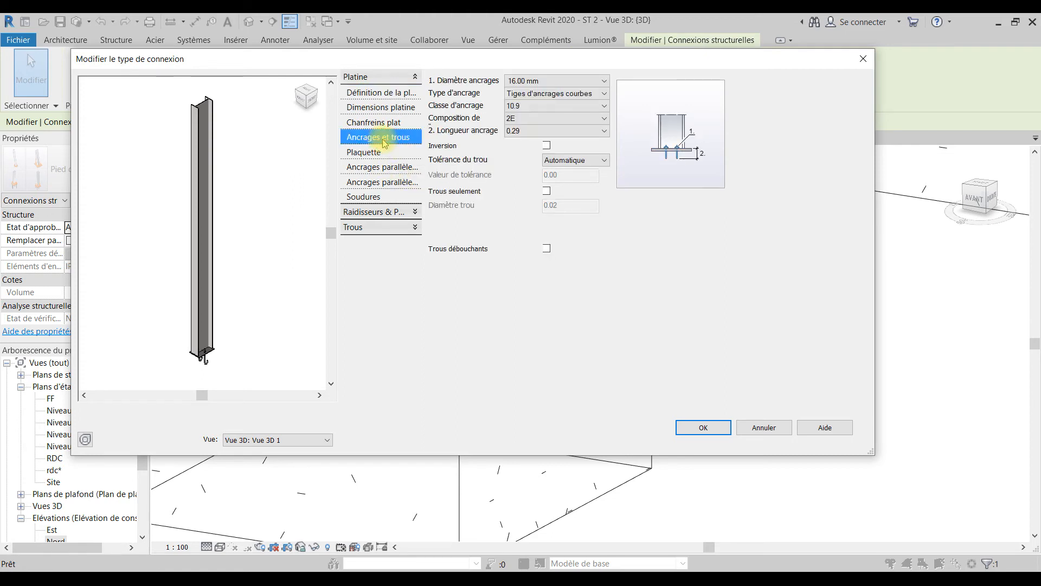
pyautogui.click(556, 93)
pyautogui.moveTo(605, 280); pyautogui.dragTo(606, 114)
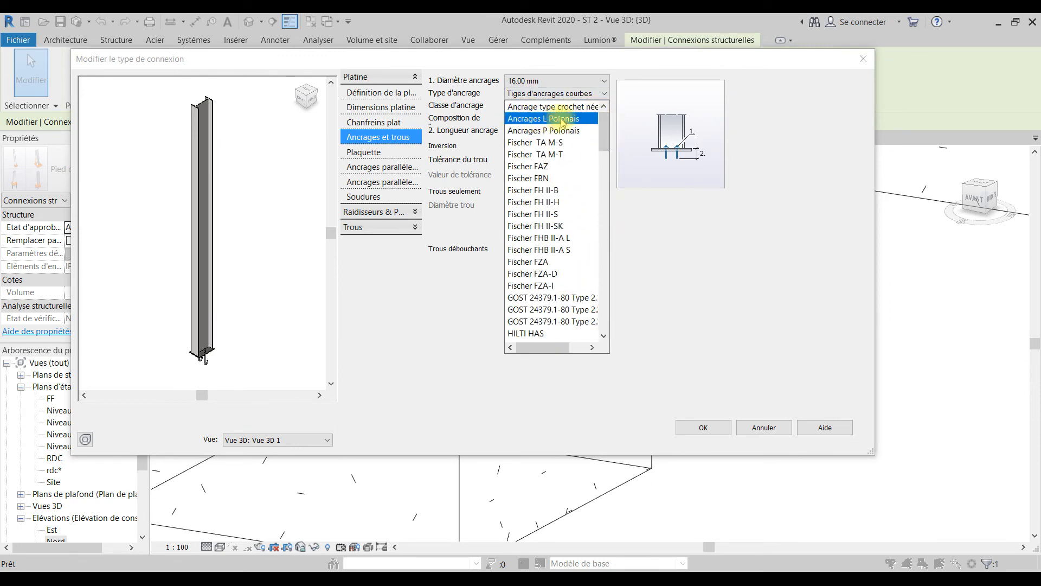
pyautogui.click(534, 130)
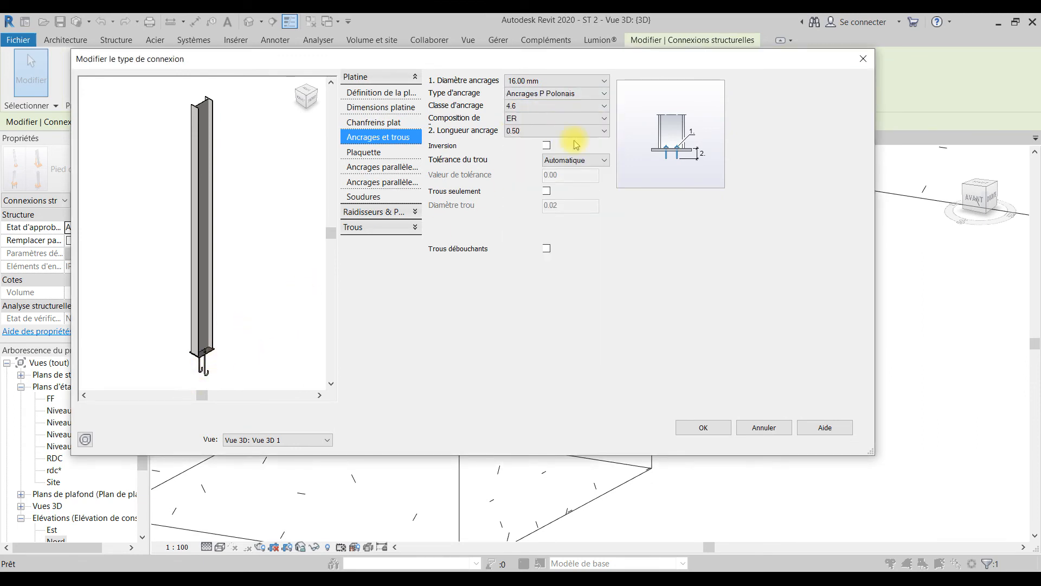
# Set the Pied de Poteau anchors to class 8.8, composition ER and length 0.65, and accept the type changes
pyautogui.click(527, 107)
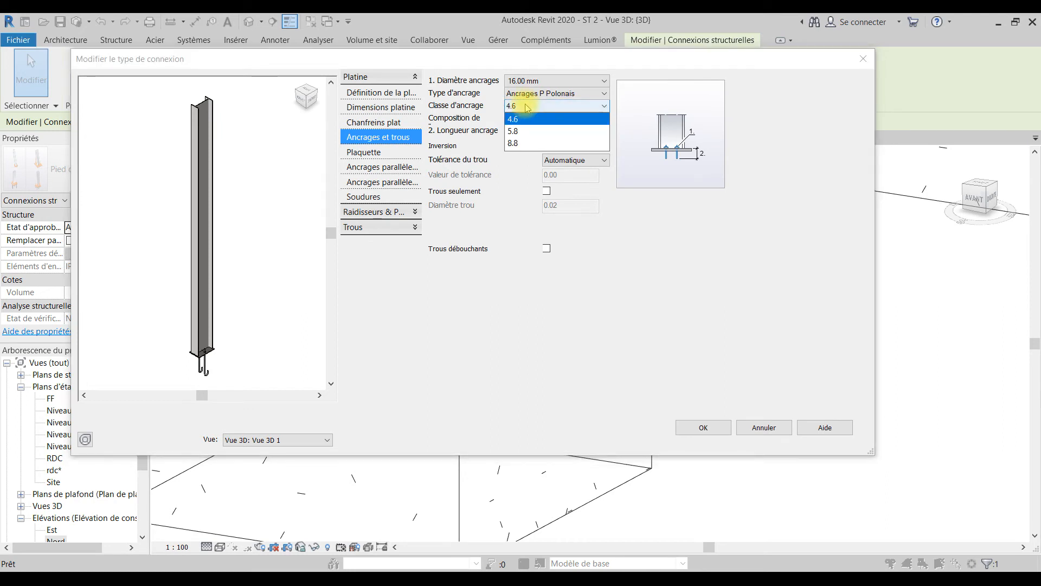
pyautogui.click(515, 143)
pyautogui.click(525, 118)
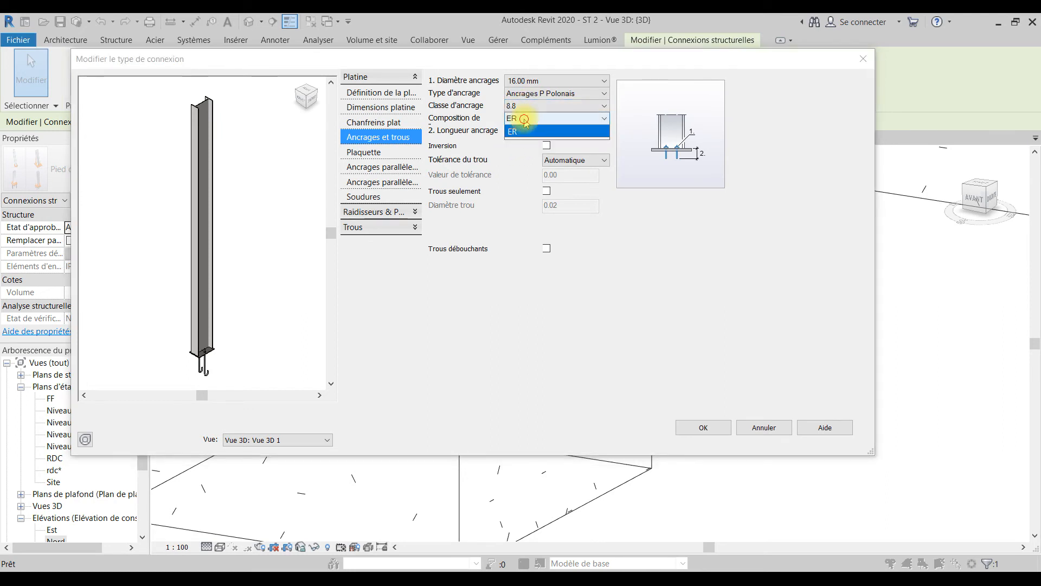
pyautogui.click(525, 131)
pyautogui.click(530, 132)
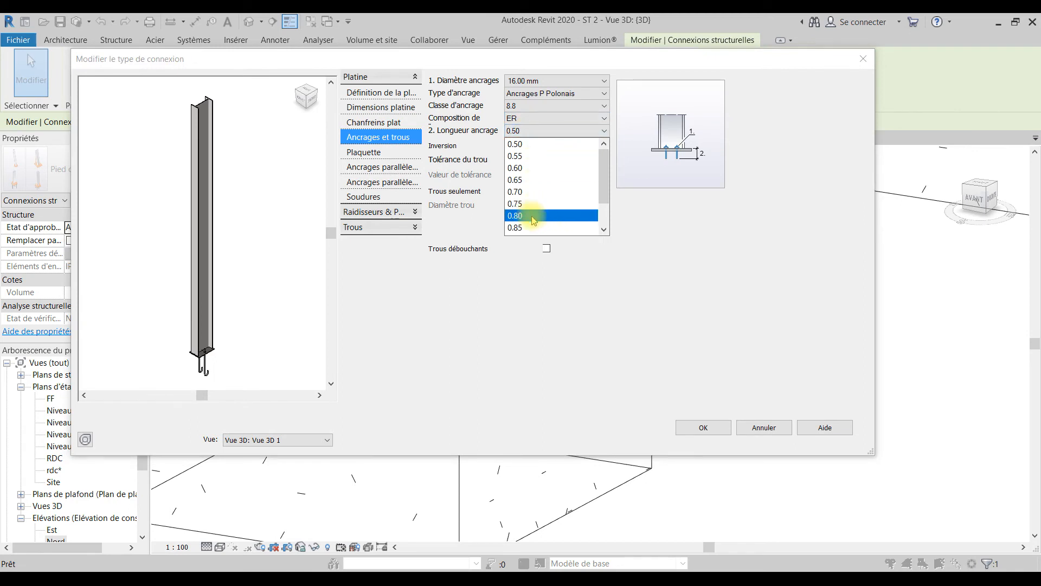
pyautogui.click(539, 179)
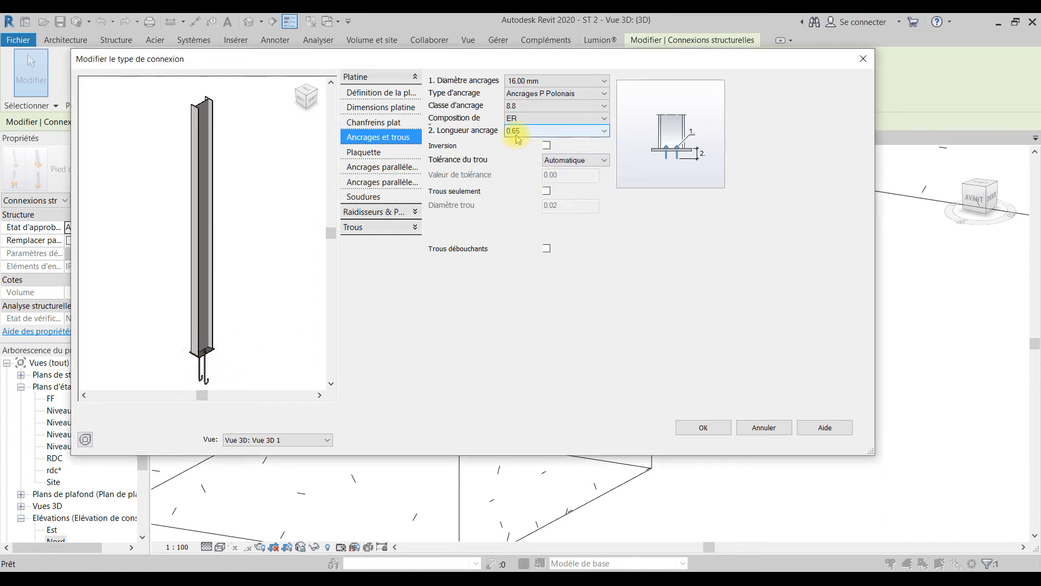
pyautogui.click(707, 428)
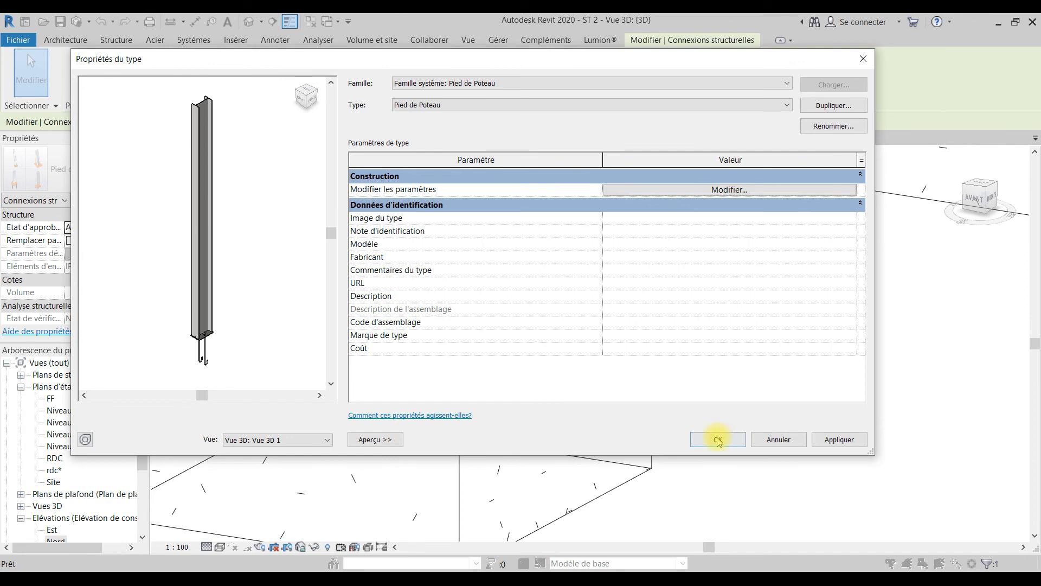
pyautogui.click(718, 439)
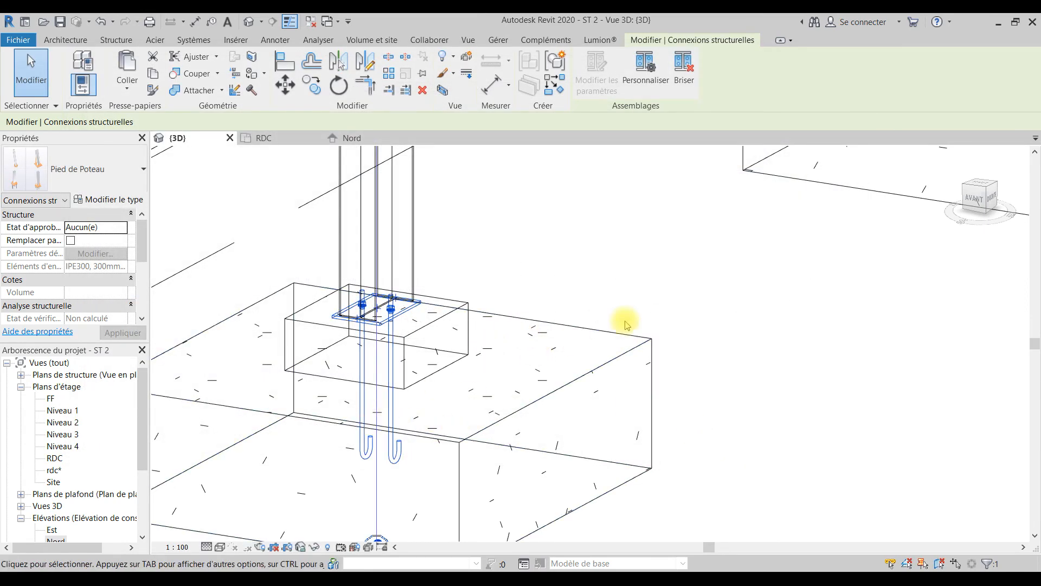
# Change the anchor type of the small column's Pied de Poteau 2 connection to Ancrages P Polonais
pyautogui.click(735, 244)
pyautogui.scroll(-3, 759, 271)
pyautogui.moveTo(796, 303); pyautogui.dragTo(462, 348, button='middle')
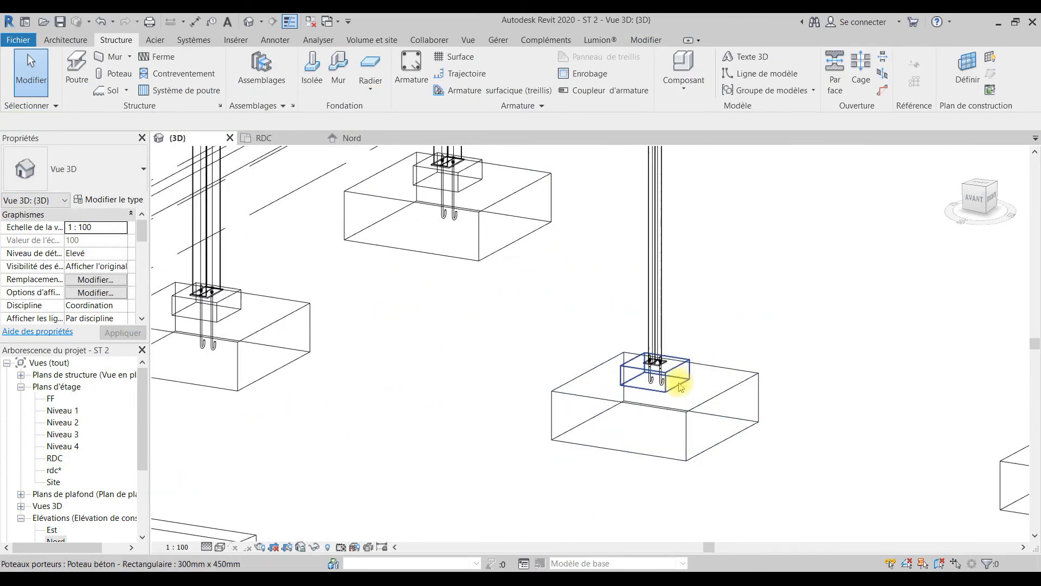
pyautogui.scroll(4, 684, 368)
pyautogui.click(596, 330)
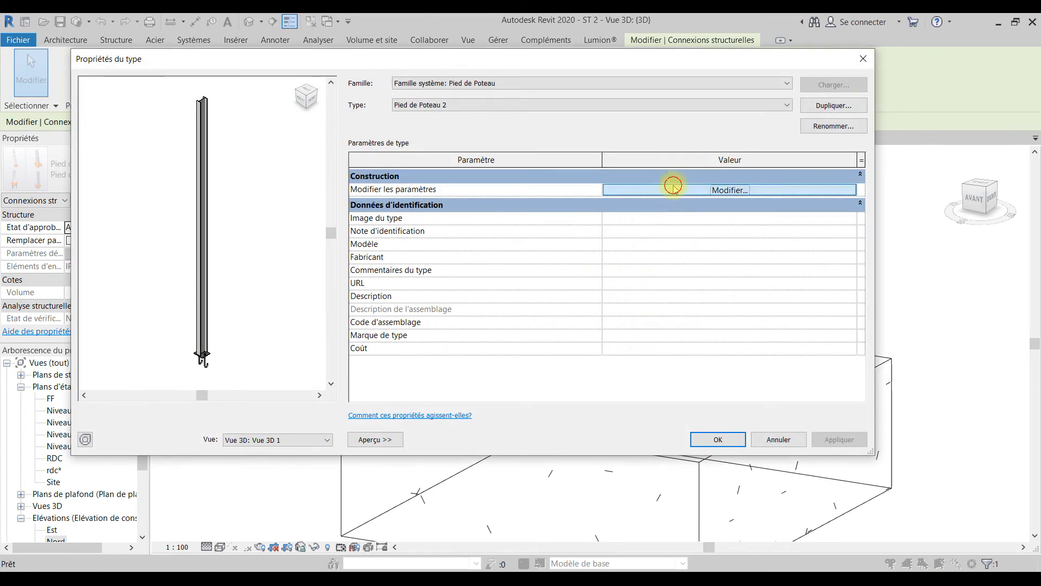
pyautogui.click(672, 187)
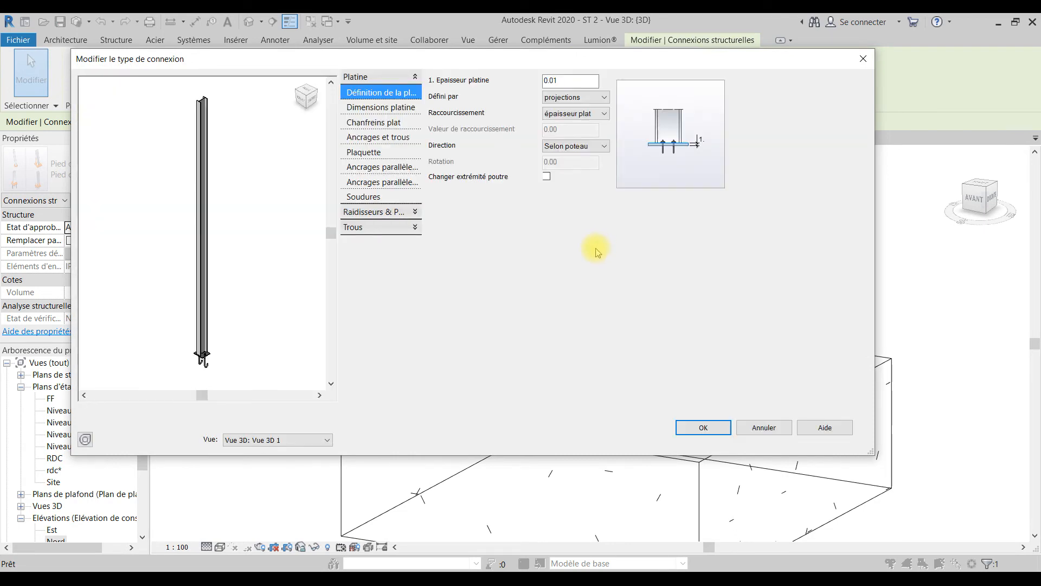
pyautogui.click(374, 139)
pyautogui.click(554, 100)
pyautogui.scroll(10, 543, 124)
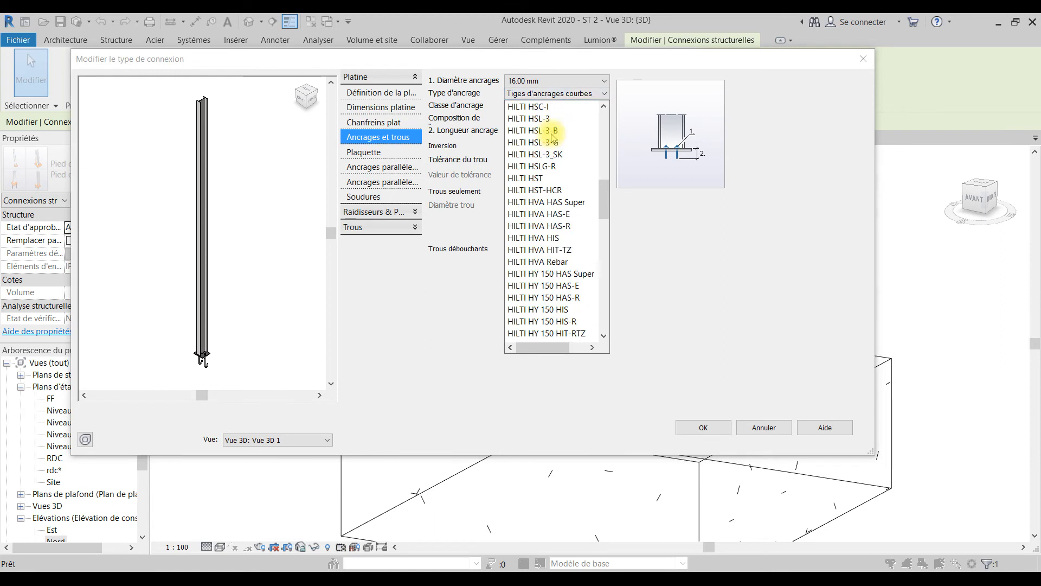
pyautogui.click(540, 131)
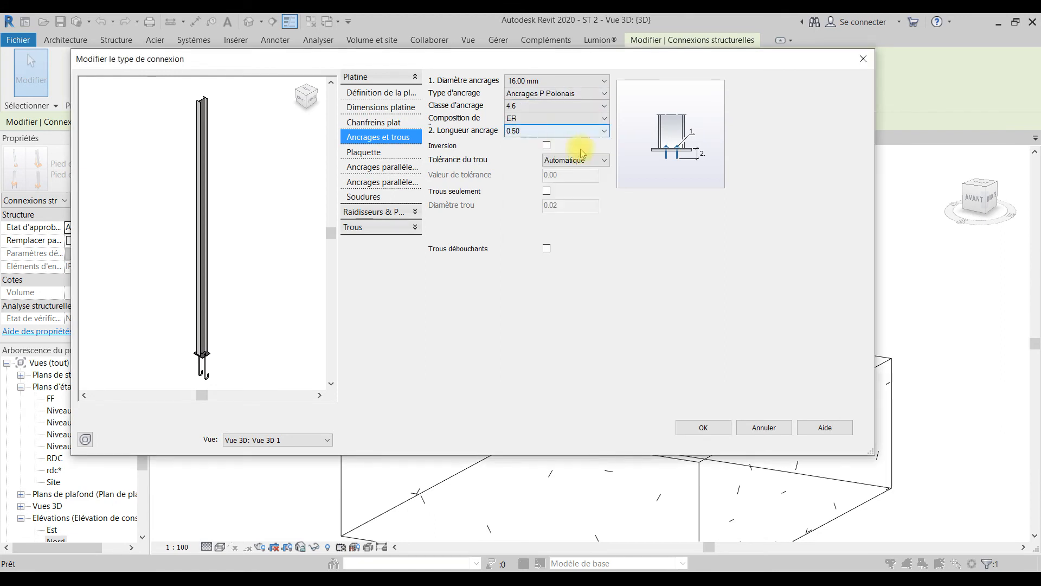
# Set the Pied de Poteau 2 anchors to class 8.8 and length 0.65, and accept the type changes
pyautogui.click(536, 107)
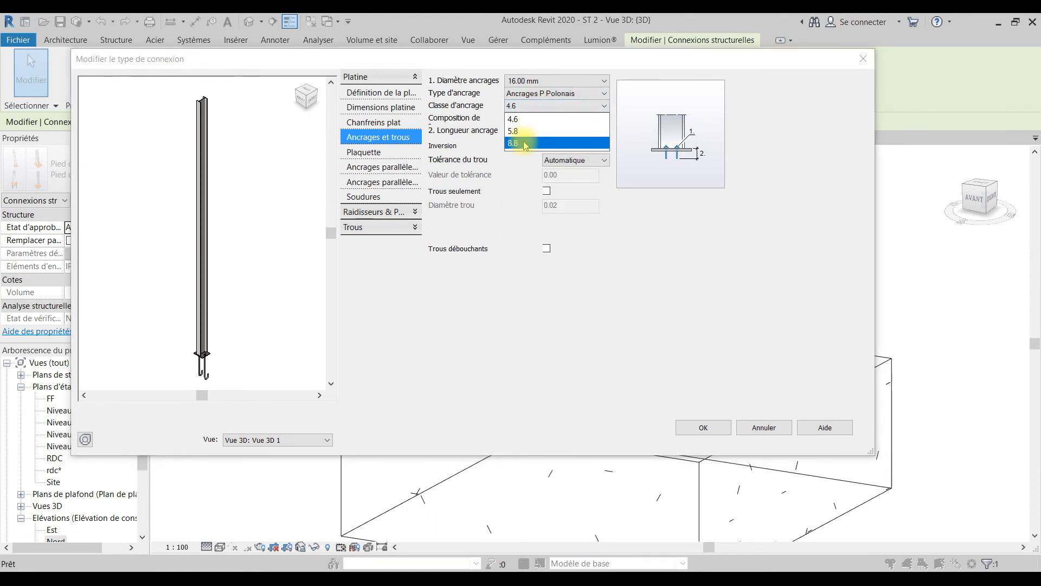
pyautogui.click(525, 143)
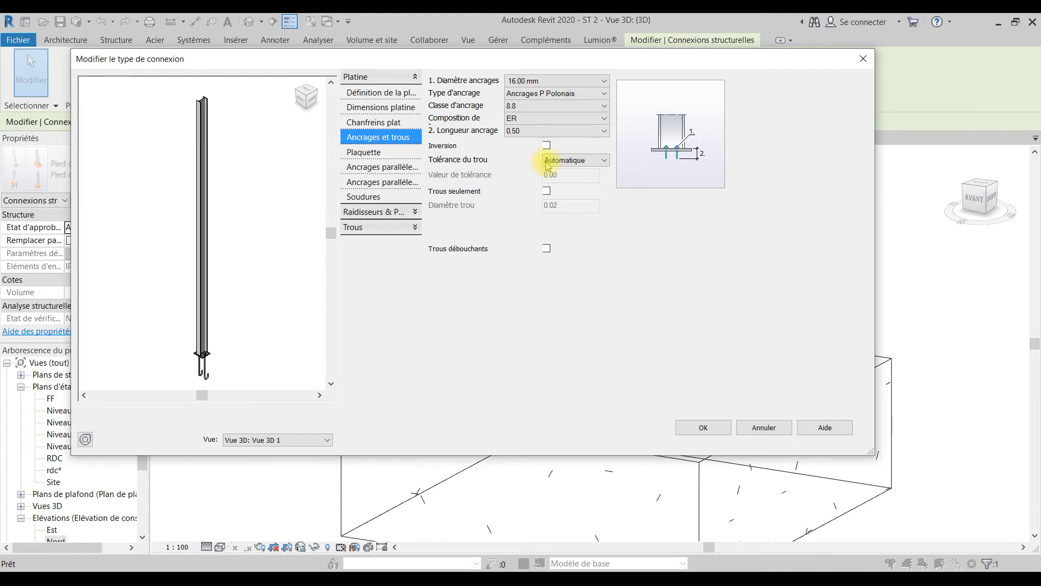
pyautogui.click(530, 131)
pyautogui.click(525, 171)
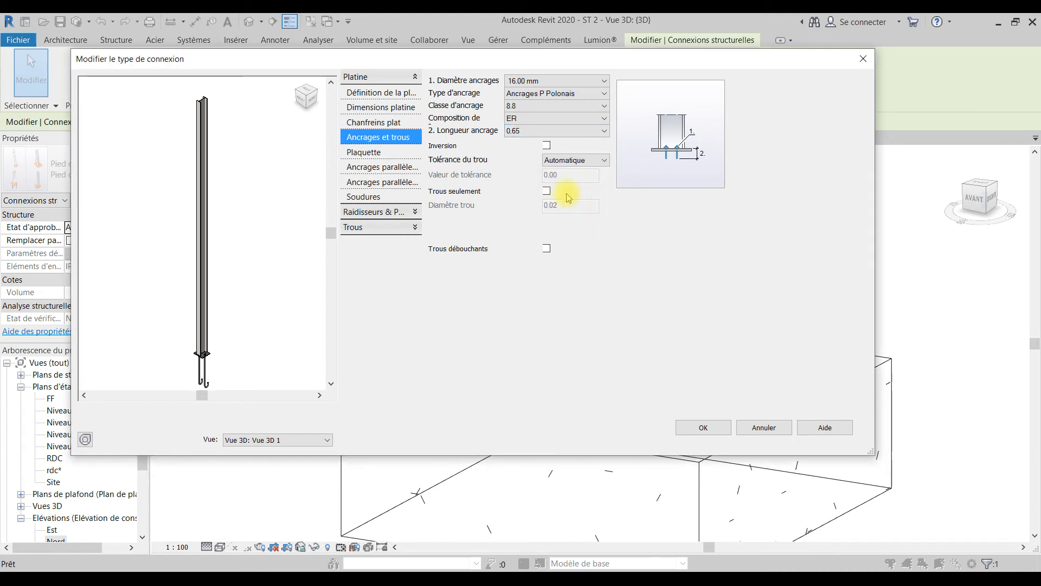
pyautogui.click(699, 427)
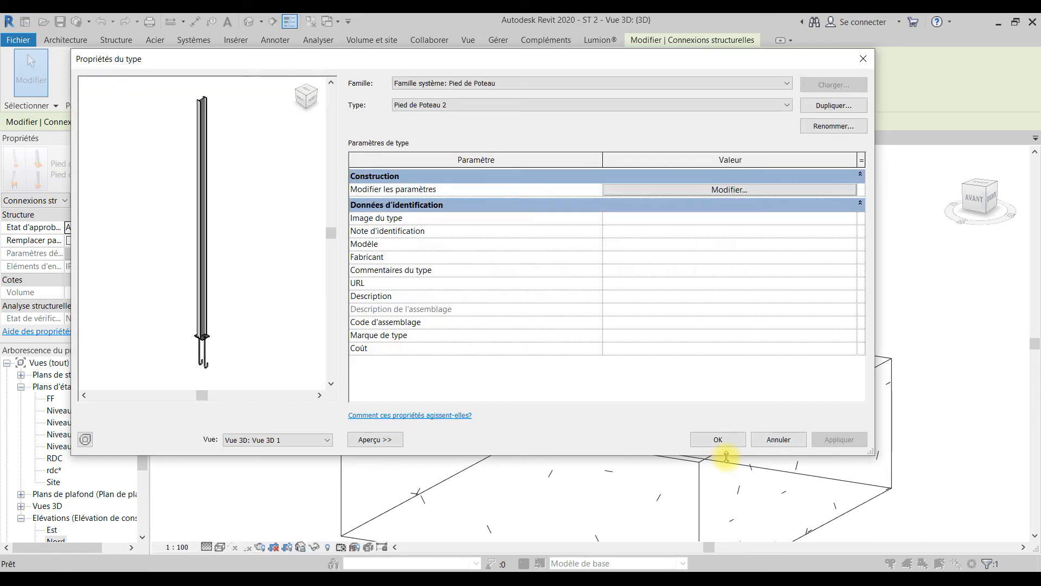
pyautogui.click(719, 441)
pyautogui.click(758, 250)
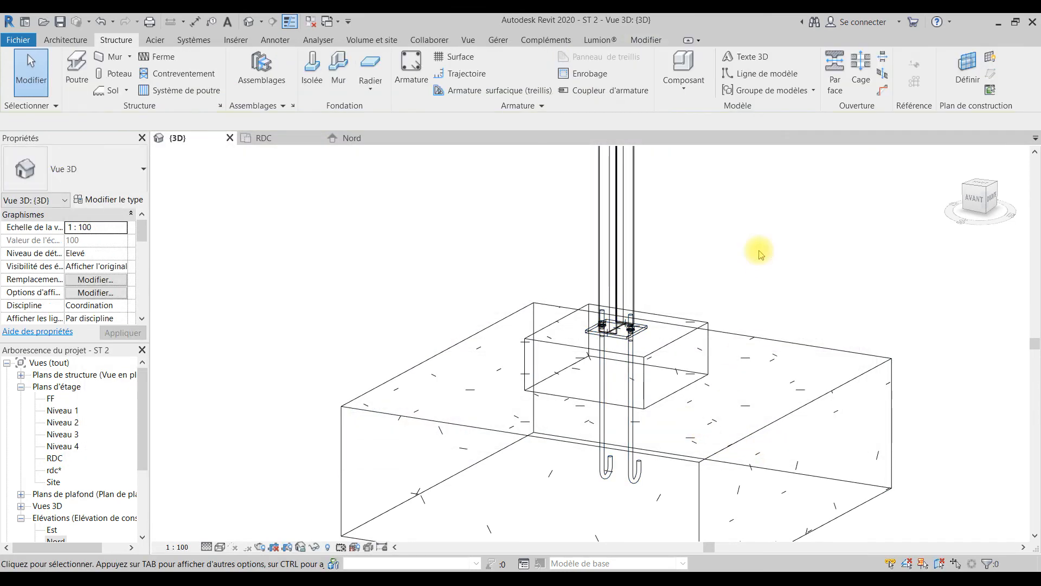
# Examine the anchors and column feet across the whole foundation layout from several angles
pyautogui.scroll(3, 759, 252)
pyautogui.scroll(-5, 759, 252)
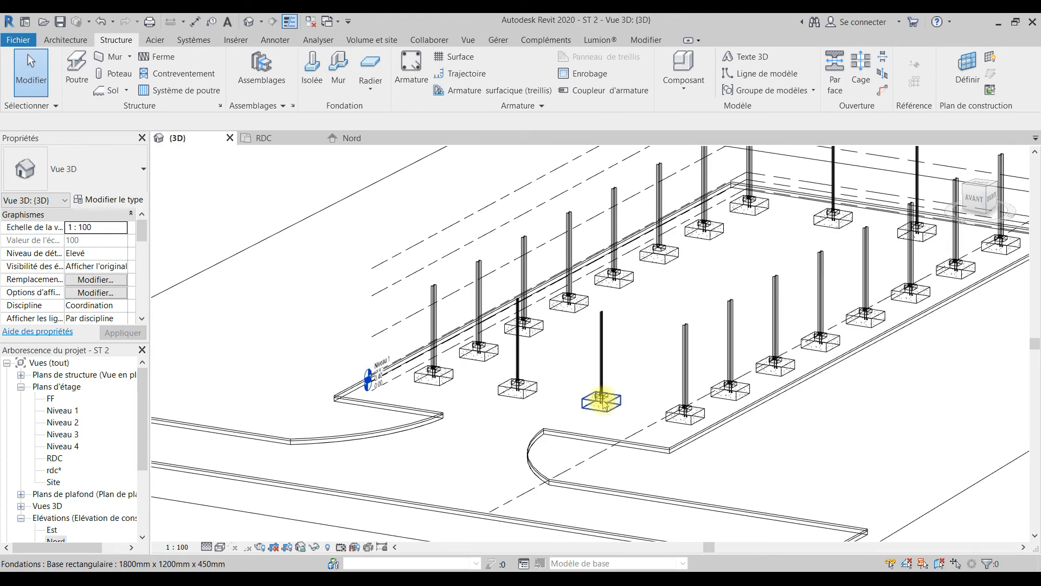
pyautogui.keyDown('shift'); pyautogui.moveTo(643, 394); pyautogui.dragTo(558, 490, button='middle'); pyautogui.keyUp('shift')
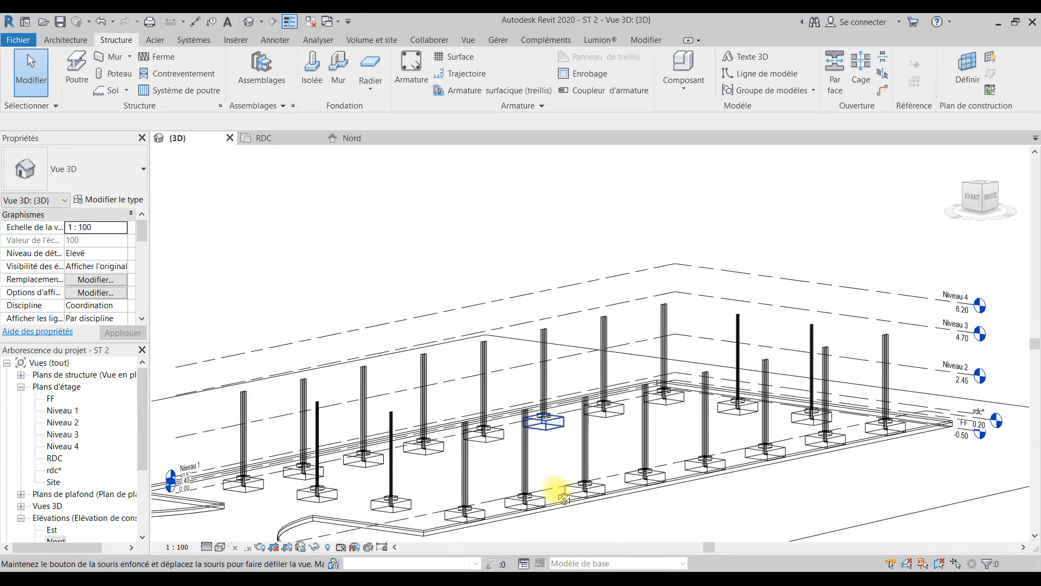
pyautogui.scroll(1, 460, 515)
pyautogui.scroll(1, 333, 465)
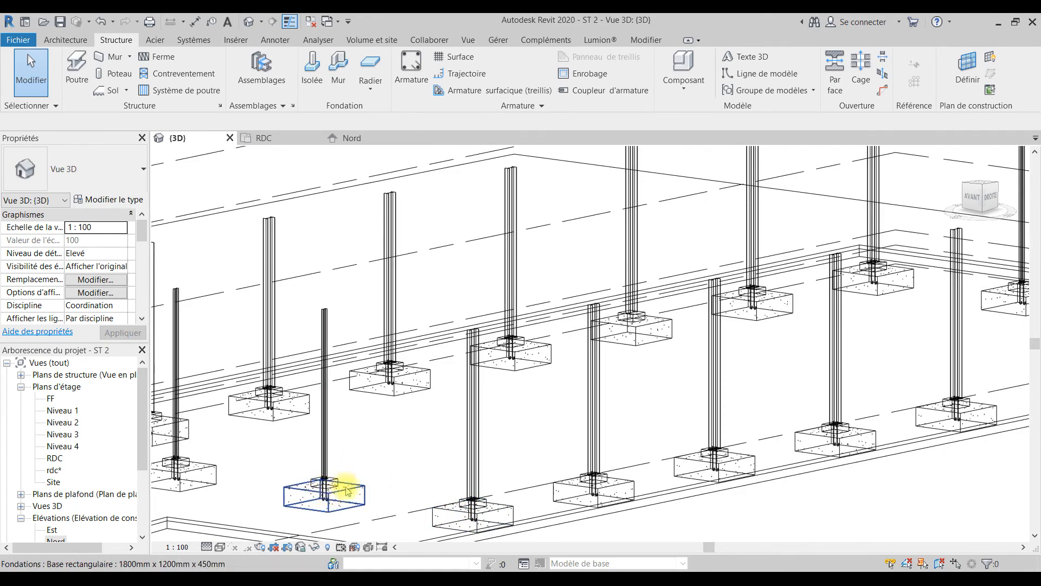
pyautogui.scroll(1, 389, 450)
pyautogui.keyDown('shift'); pyautogui.moveTo(389, 450); pyautogui.dragTo(481, 468, button='middle'); pyautogui.keyUp('shift')
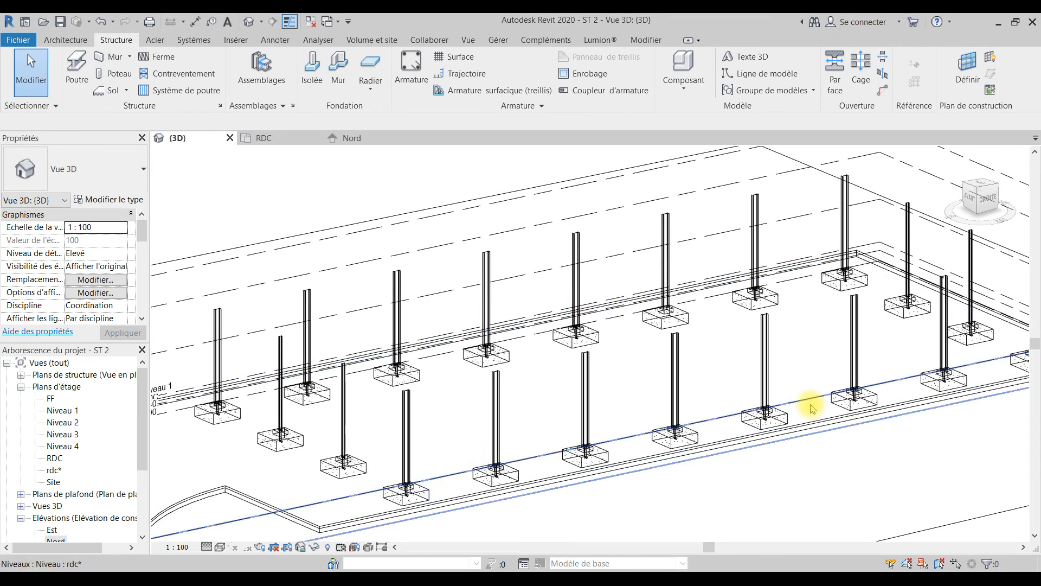
# Switch the 3D view to a shaded visual style and inspect the steel columns standing on the slab
pyautogui.click(220, 547)
pyautogui.click(241, 494)
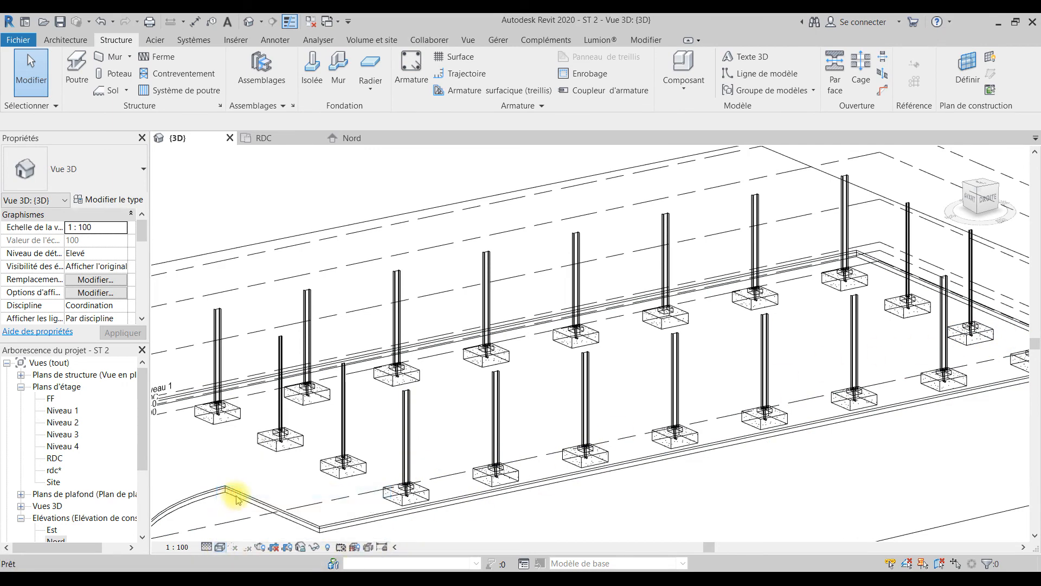
pyautogui.keyDown('shift'); pyautogui.moveTo(495, 442); pyautogui.dragTo(365, 465, button='middle'); pyautogui.keyUp('shift')
pyautogui.scroll(5, 406, 464)
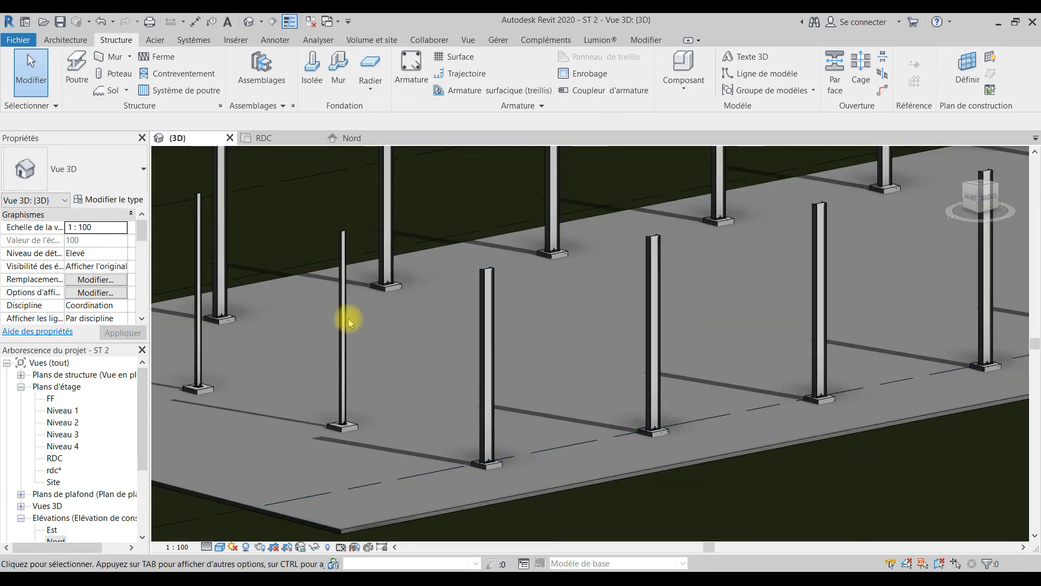
pyautogui.scroll(-5, 347, 340)
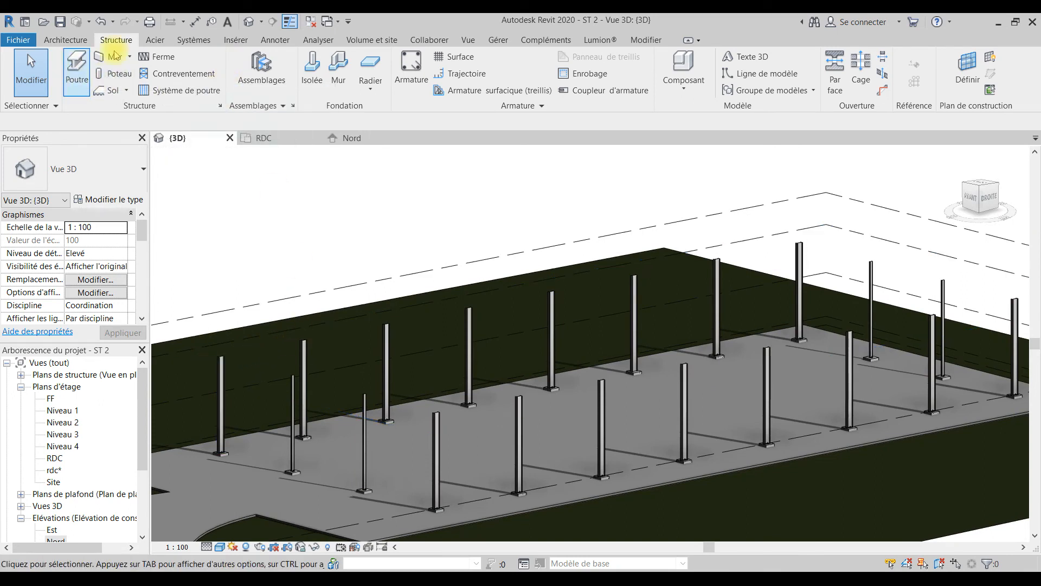
# Start a structural beam and browse the family library to the Structure > Ossature > Acier folder
pyautogui.click(78, 72)
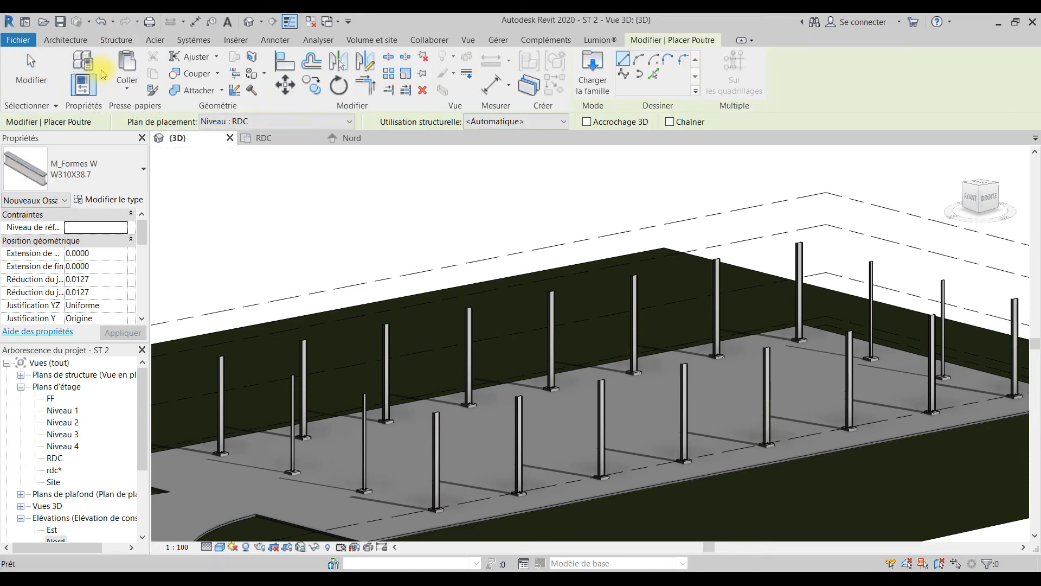
pyautogui.click(583, 68)
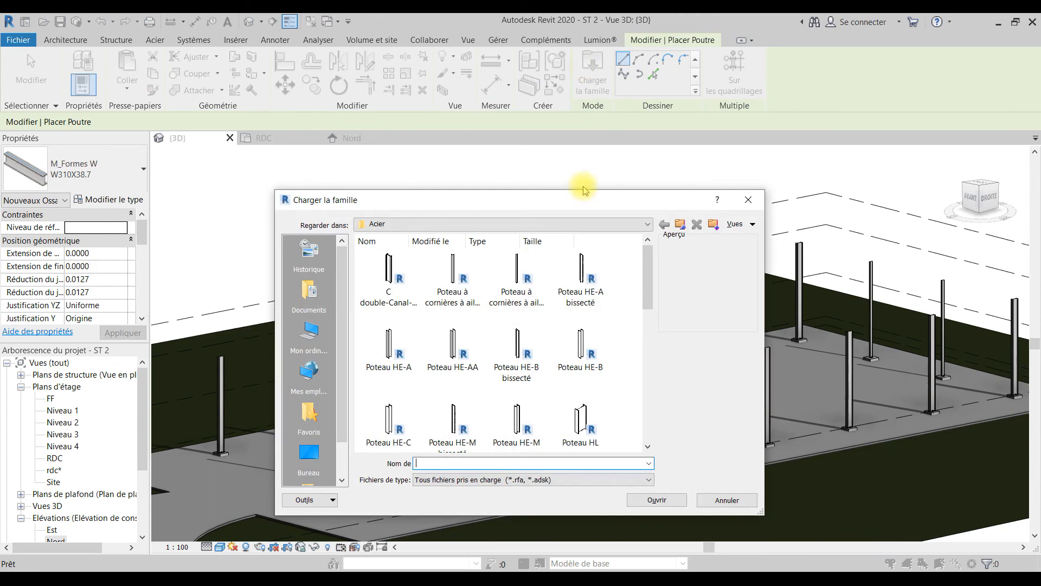
pyautogui.click(680, 226)
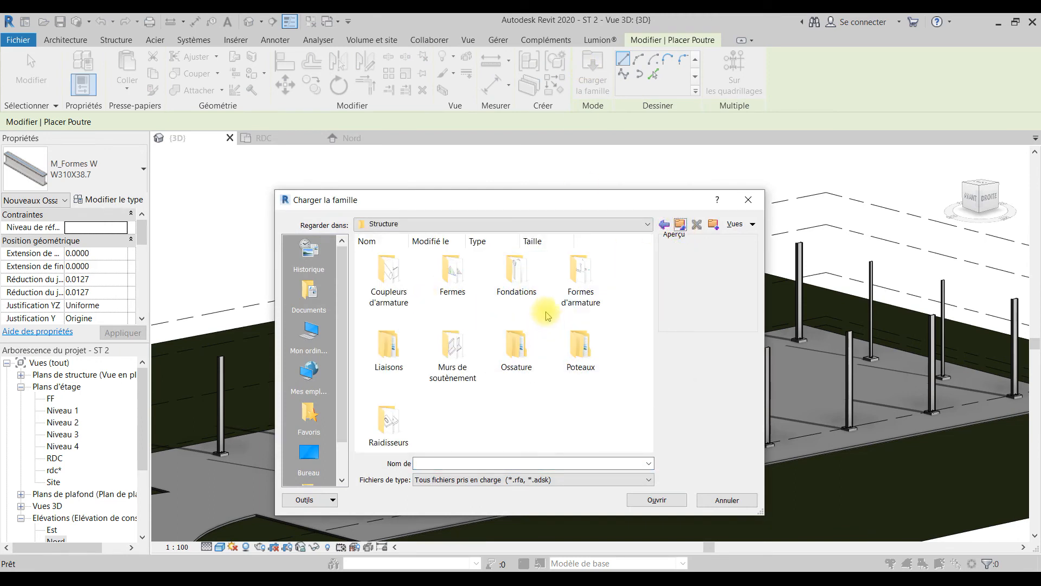
pyautogui.doubleClick(530, 351)
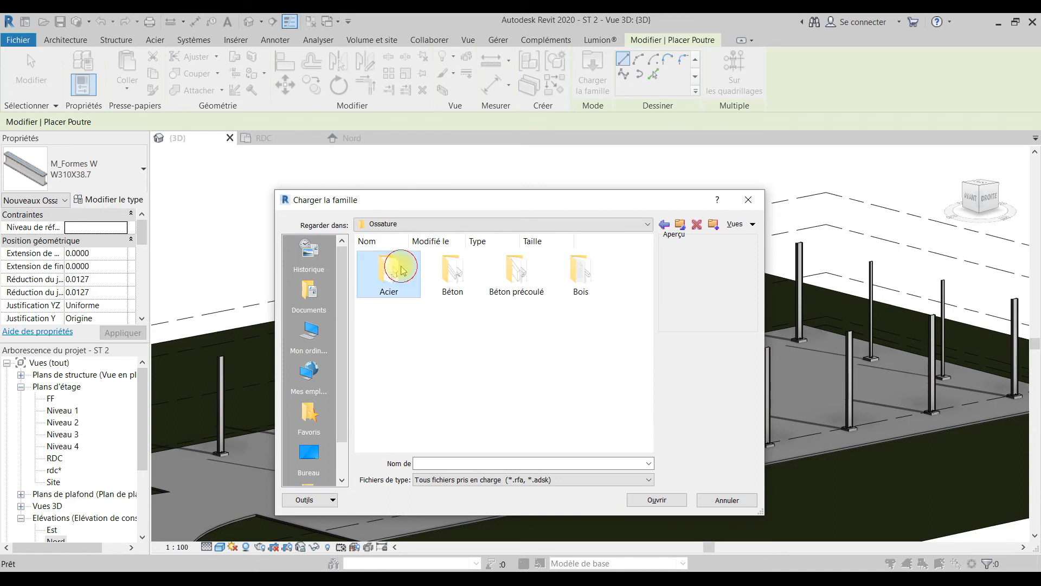
pyautogui.doubleClick(393, 270)
# Load the IPE.rfa steel beam family with only the IPE140 type
pyautogui.scroll(-6, 550, 375)
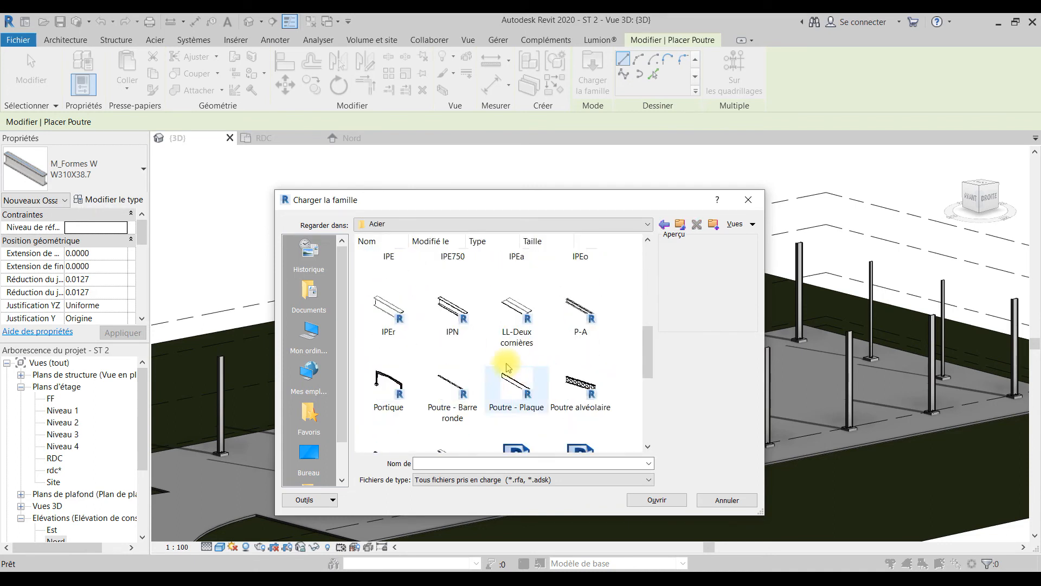
pyautogui.moveTo(646, 349); pyautogui.dragTo(649, 314)
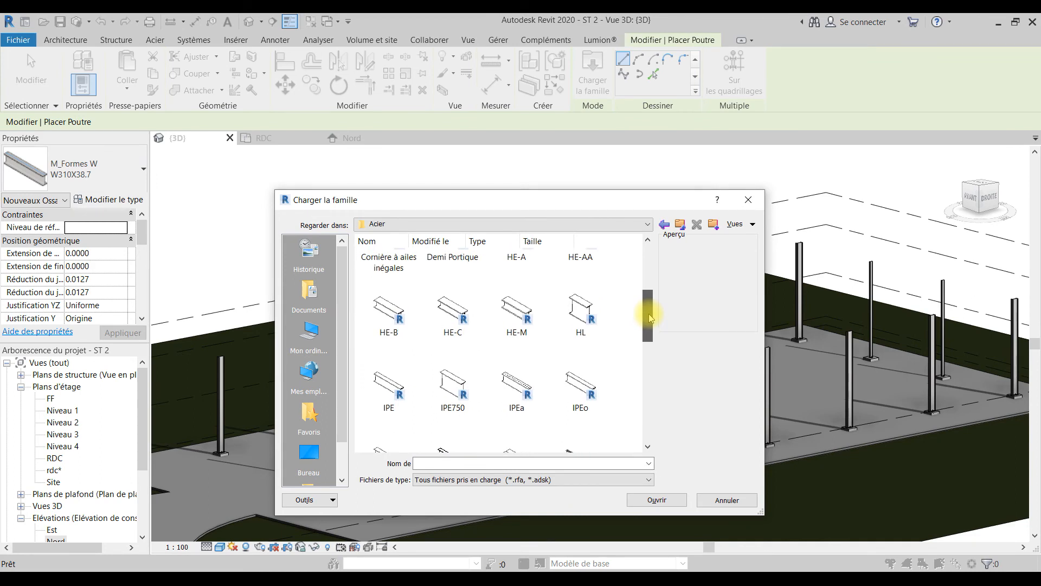
pyautogui.moveTo(649, 313); pyautogui.dragTo(652, 325)
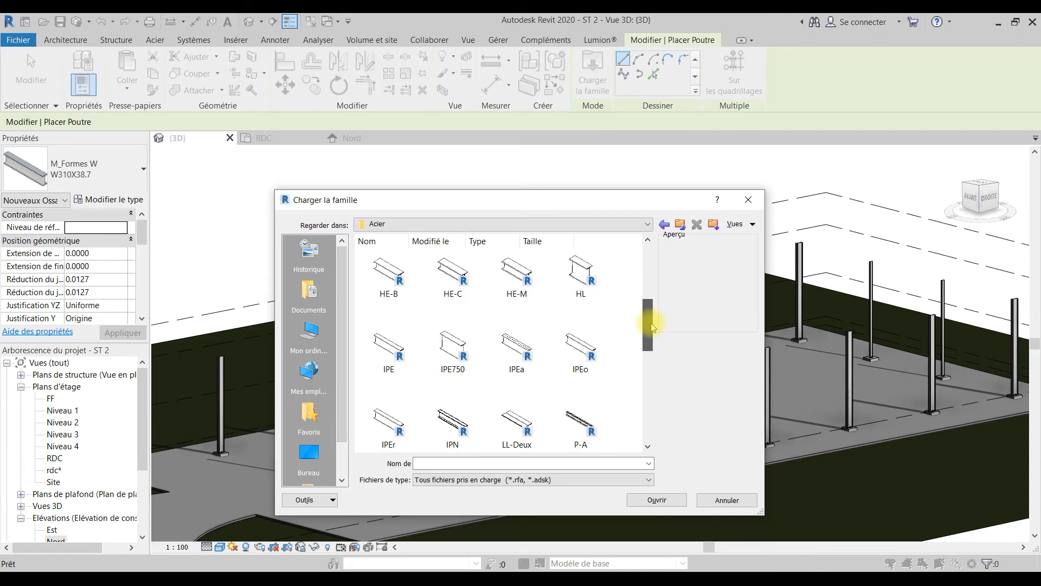
pyautogui.moveTo(651, 324); pyautogui.dragTo(652, 313)
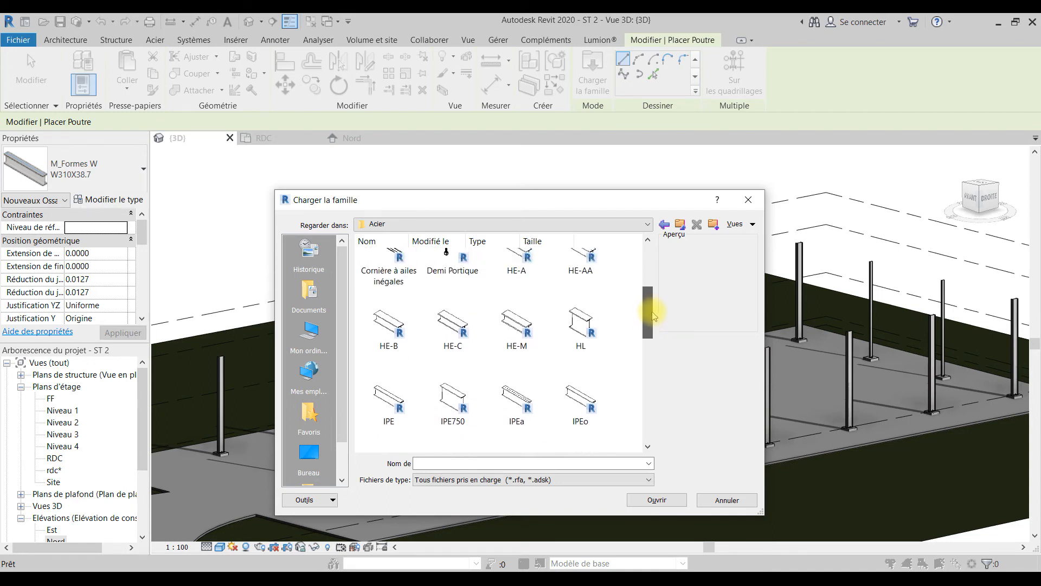
pyautogui.click(417, 390)
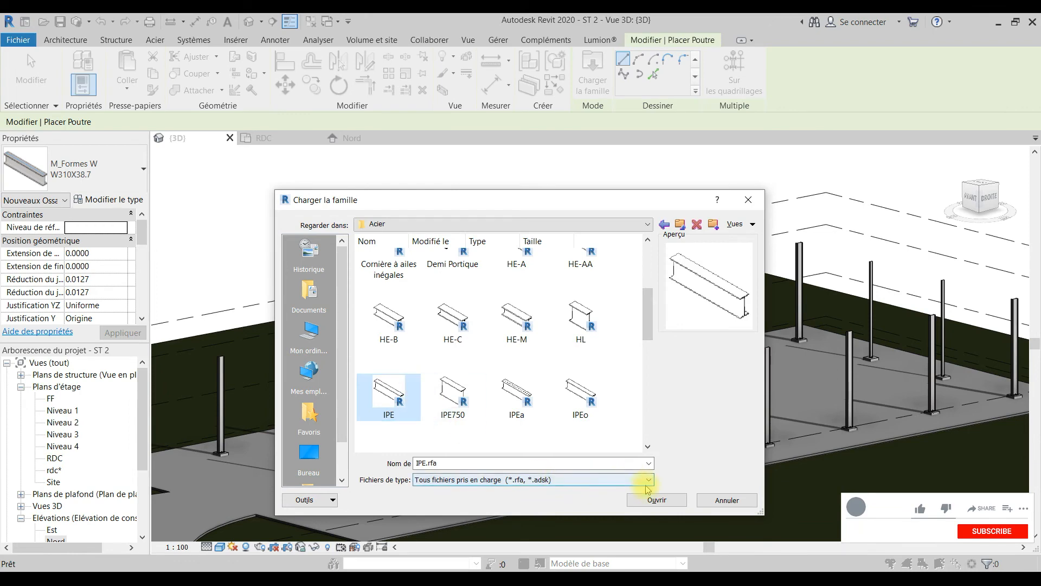
pyautogui.click(657, 499)
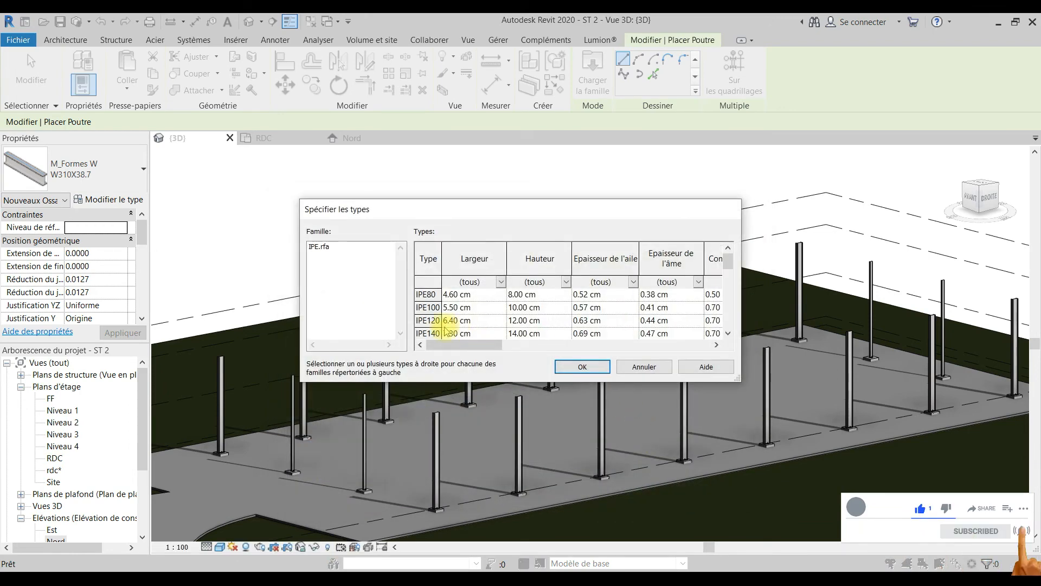
pyautogui.click(434, 333)
pyautogui.click(582, 366)
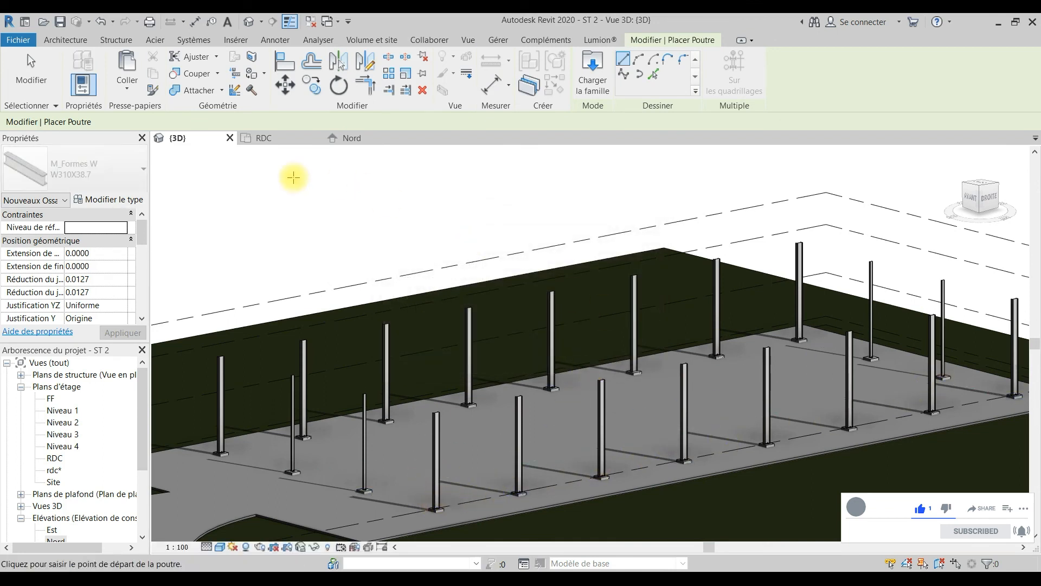
# Open the Nord elevation, dismiss the work plane prompt, and set the view's detail level to Elevé
pyautogui.click(353, 138)
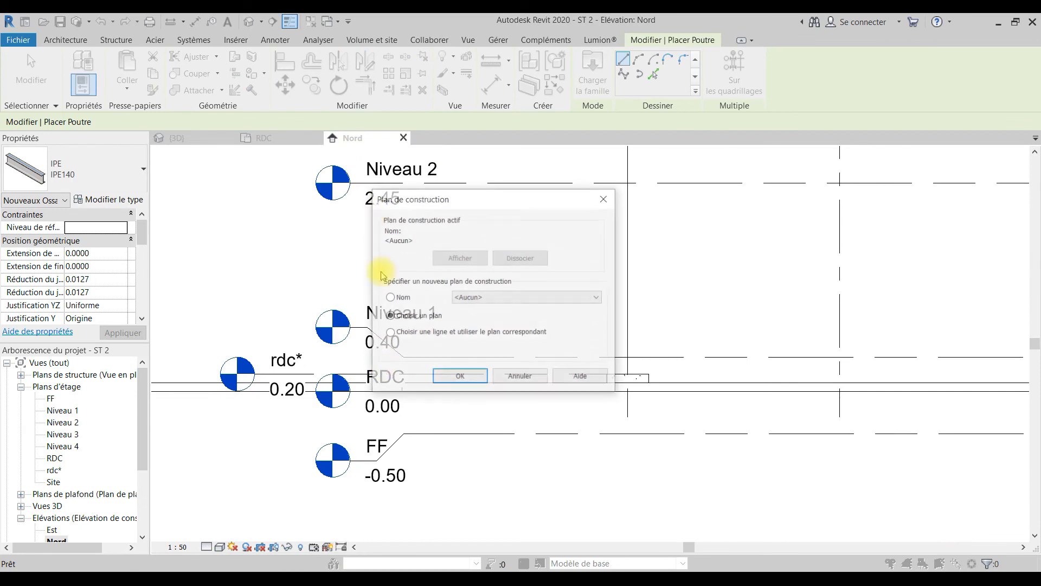
pyautogui.click(603, 200)
pyautogui.scroll(-2, 543, 388)
pyautogui.scroll(2, 548, 392)
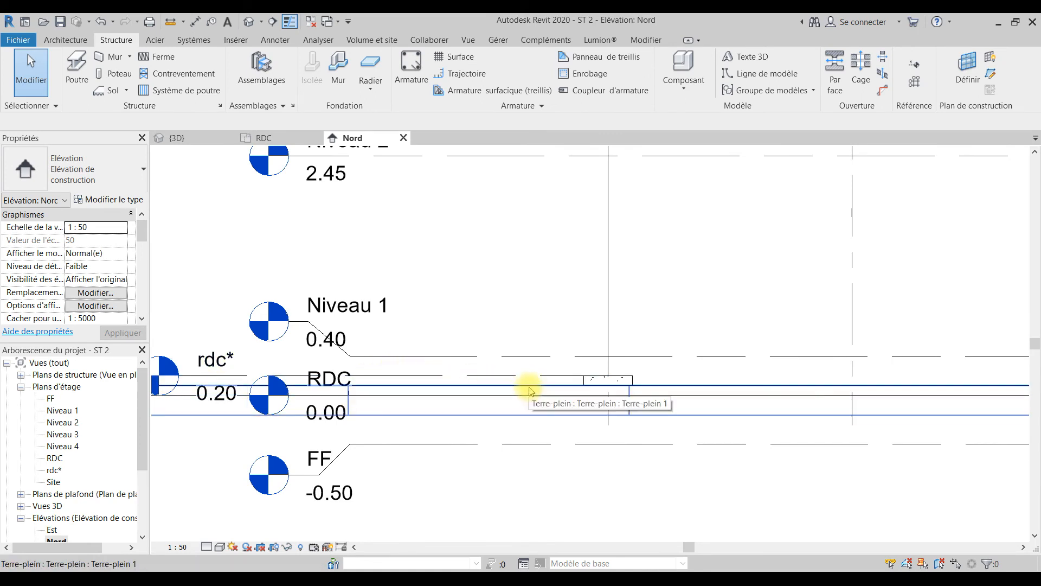
pyautogui.click(629, 378)
pyautogui.press('Escape')
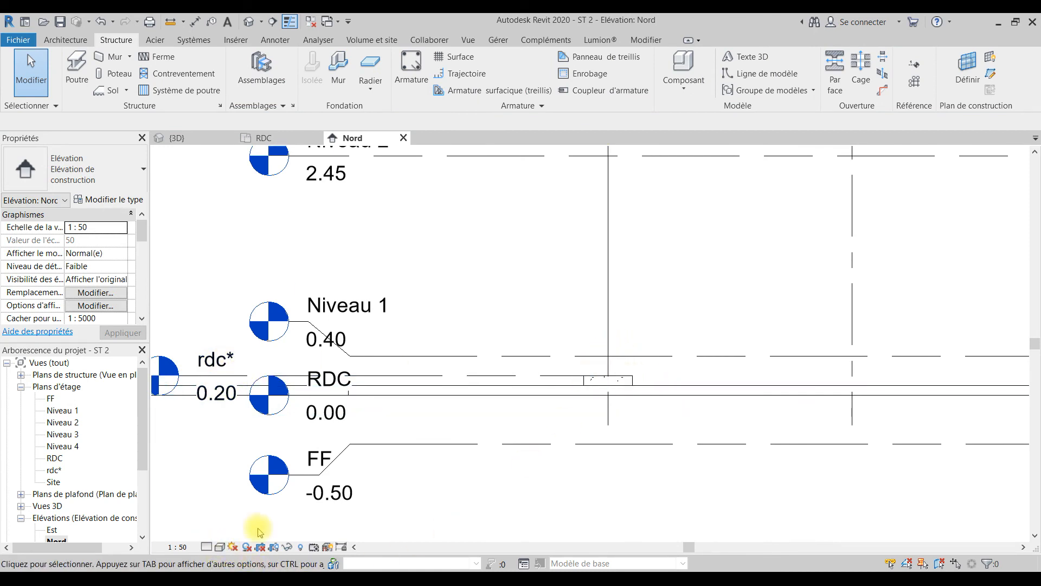
pyautogui.click(219, 546)
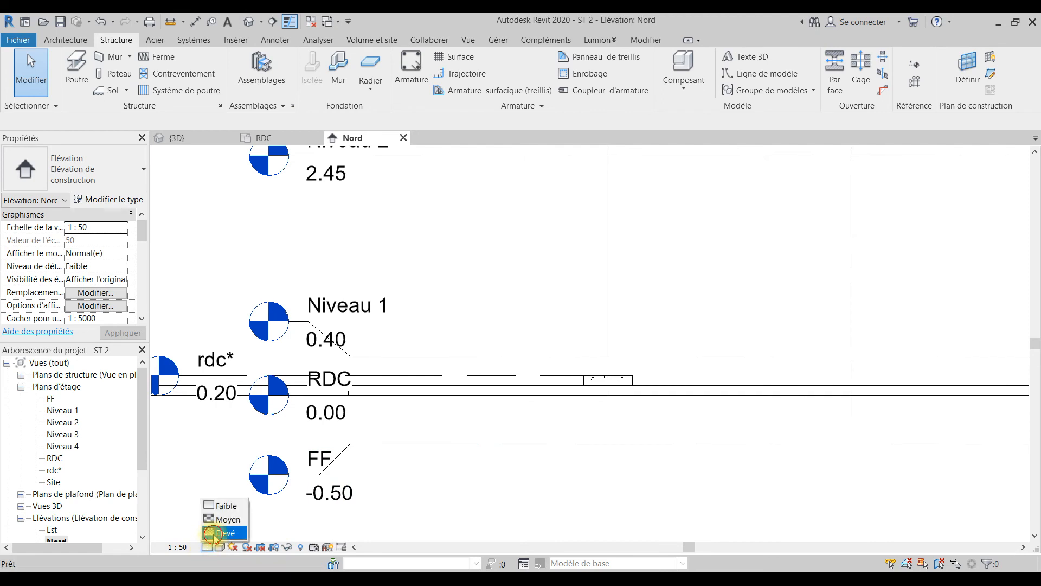
pyautogui.click(652, 169)
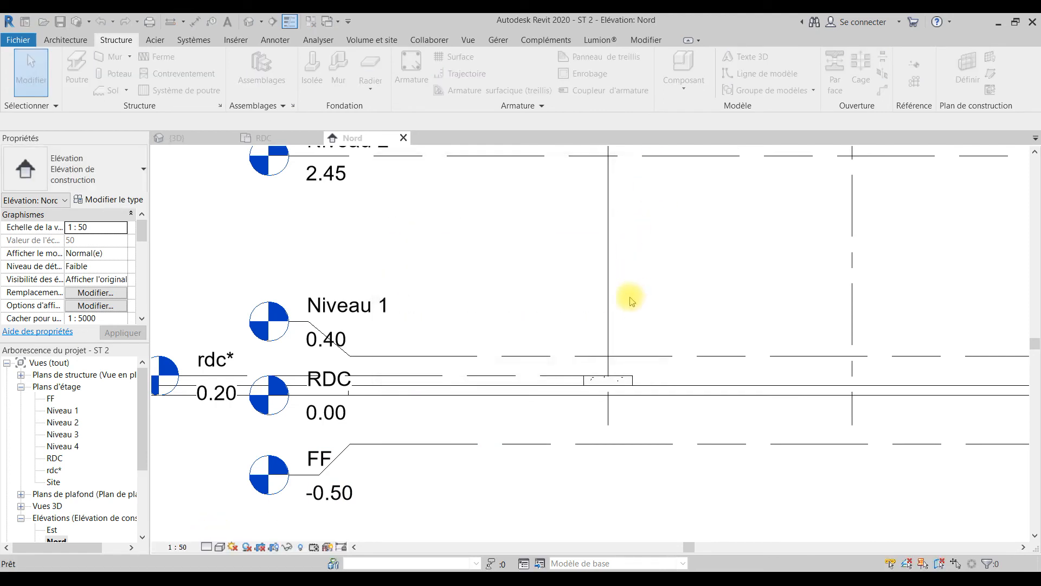
# Examine the column base in the Nord elevation against the surrounding levels to find the level for the beams
pyautogui.scroll(2, 615, 314)
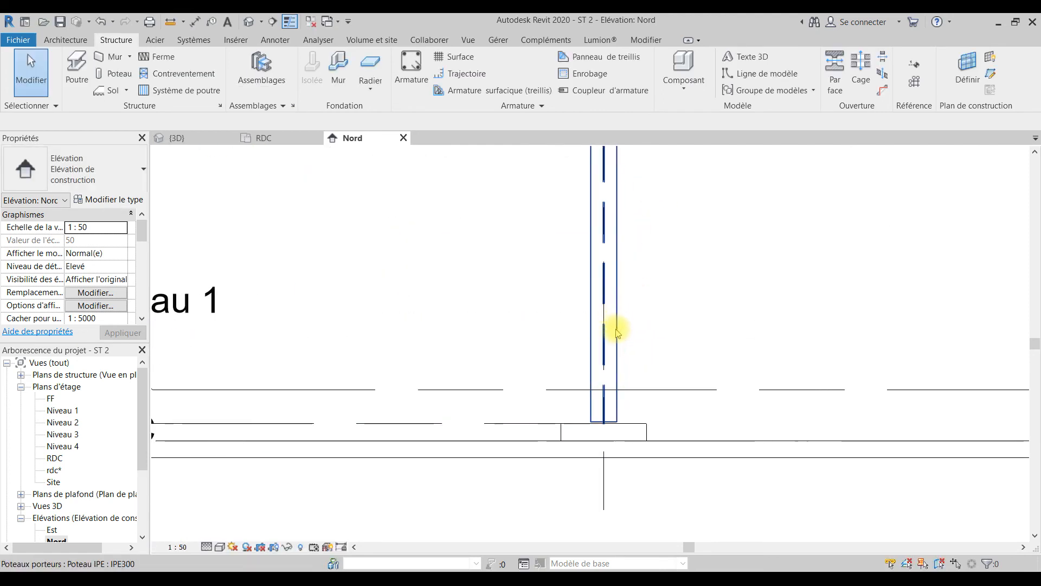
pyautogui.scroll(-5, 612, 328)
pyautogui.scroll(3, 570, 341)
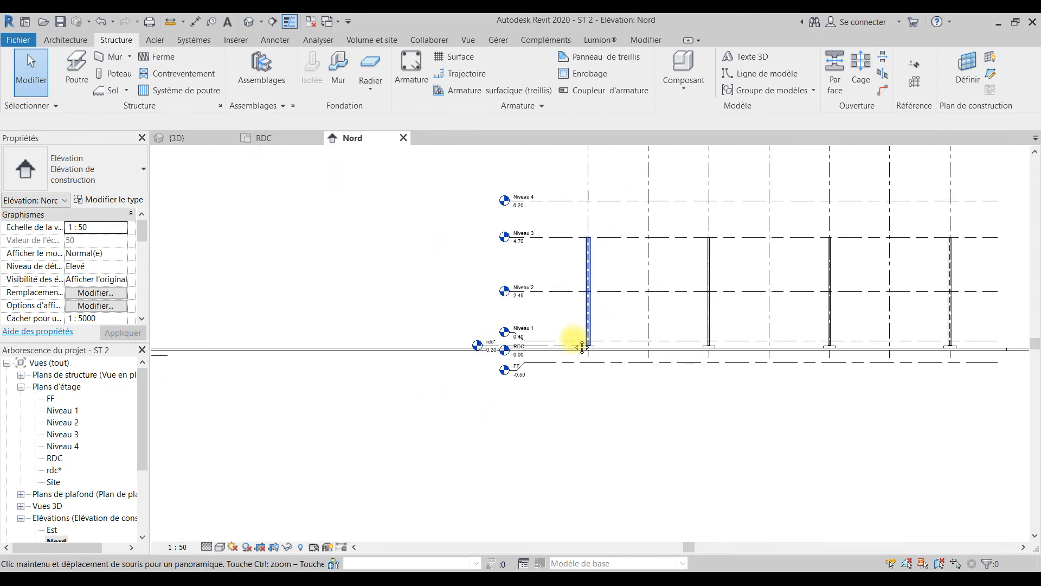
pyautogui.scroll(1, 596, 341)
pyautogui.scroll(2, 372, 330)
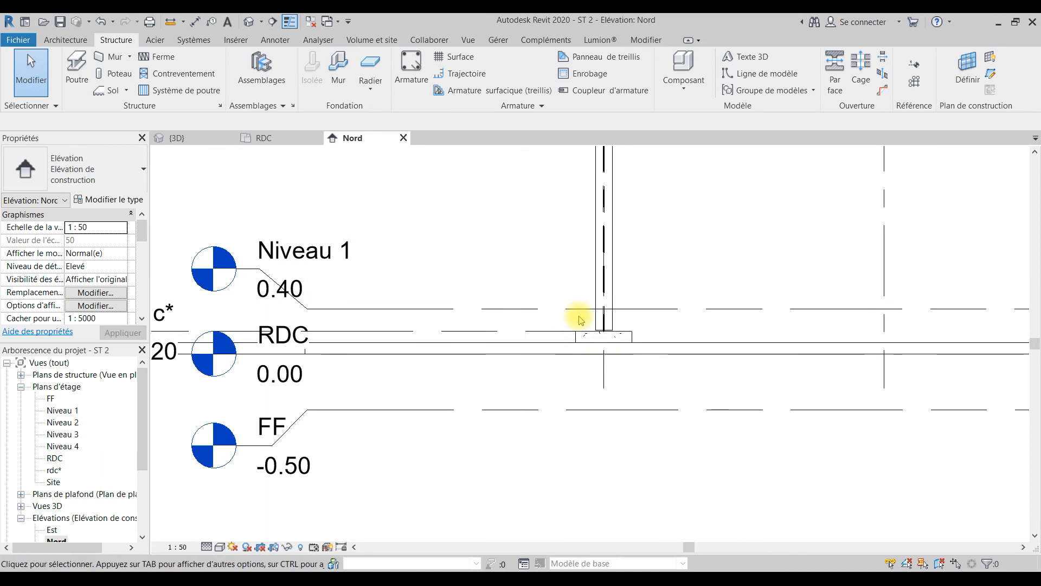
pyautogui.scroll(-1, 323, 332)
pyautogui.moveTo(212, 322); pyautogui.dragTo(275, 338, button='middle')
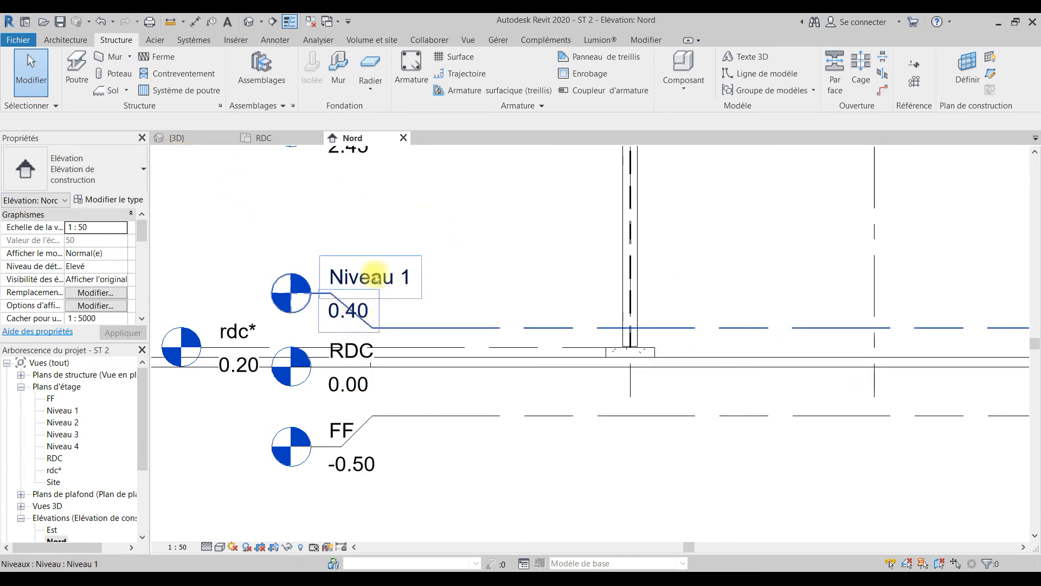
# In the Niveau 1 floor plan, draw a 5 m IPE140 beam from the centre of the corner column to the grid B column
pyautogui.doubleClick(68, 411)
pyautogui.scroll(10, 539, 394)
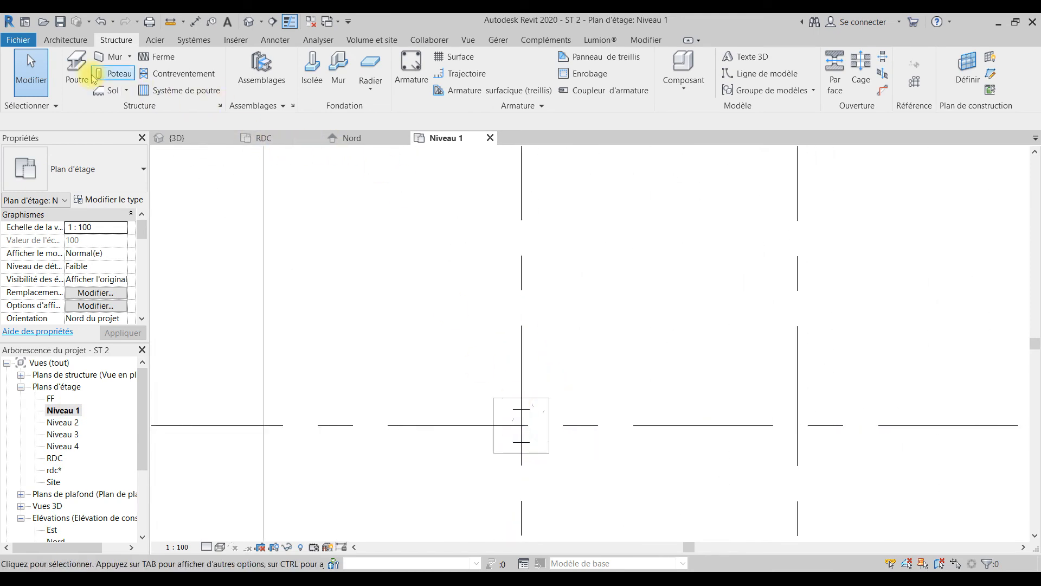
pyautogui.click(77, 69)
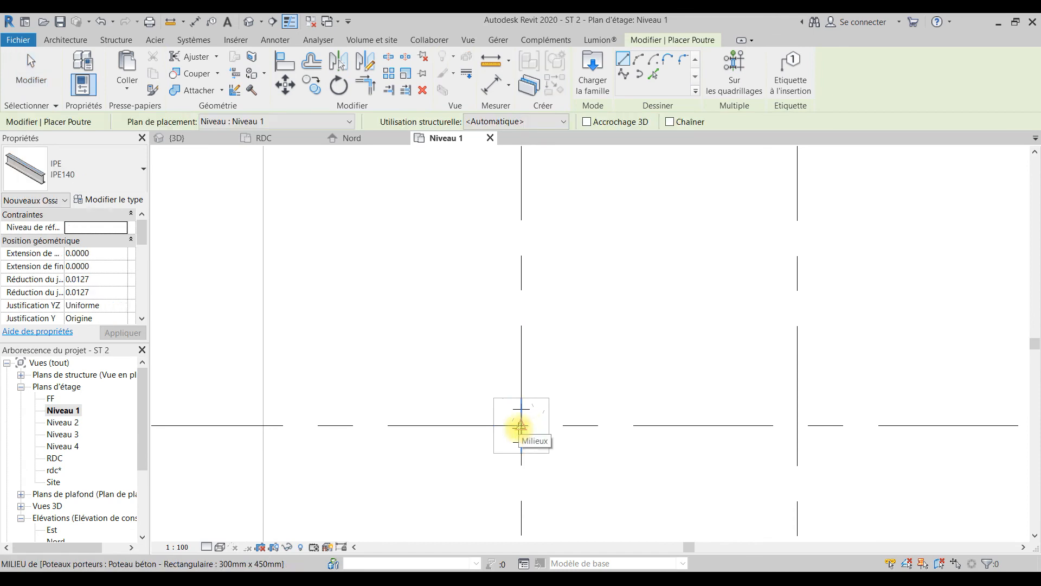
pyautogui.click(520, 427)
pyautogui.scroll(-5, 539, 365)
pyautogui.scroll(1, 474, 309)
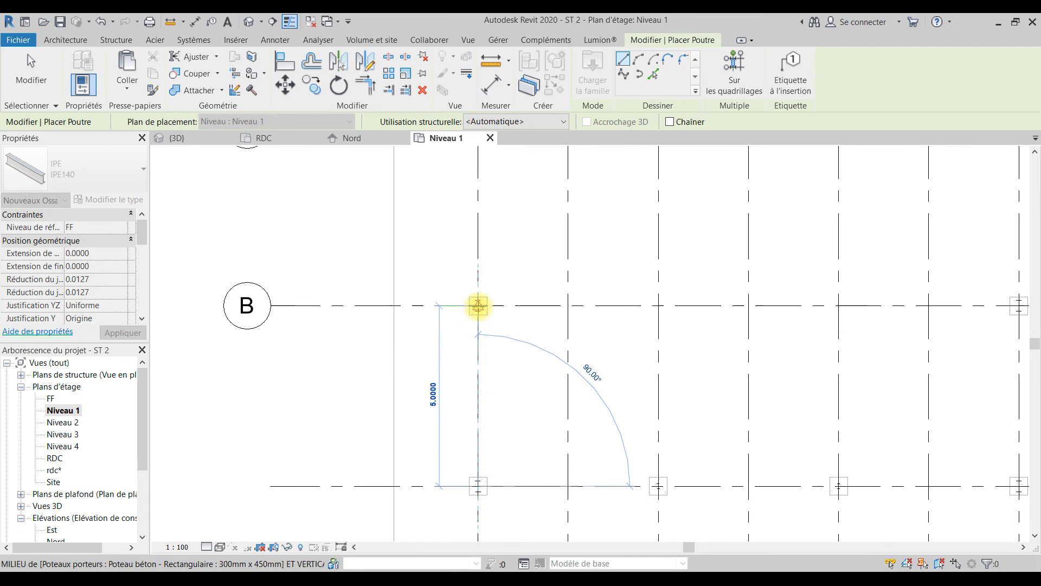
pyautogui.click(505, 355)
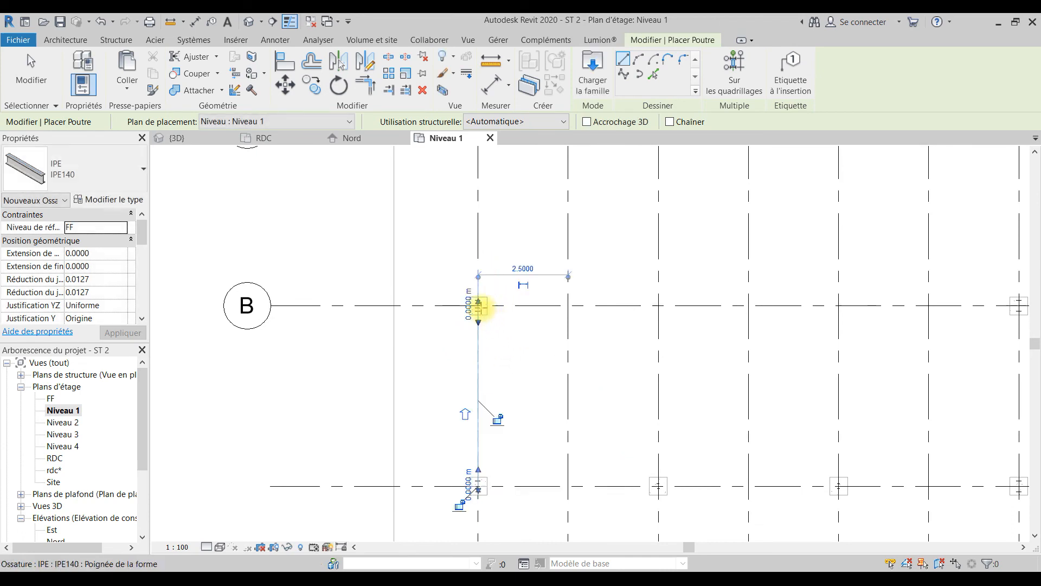
# Draw another 5 m IPE140 beam from the grid B column's centre to the next column on the same grid line
pyautogui.moveTo(476, 328); pyautogui.dragTo(484, 466, button='middle')
pyautogui.scroll(3, 493, 462)
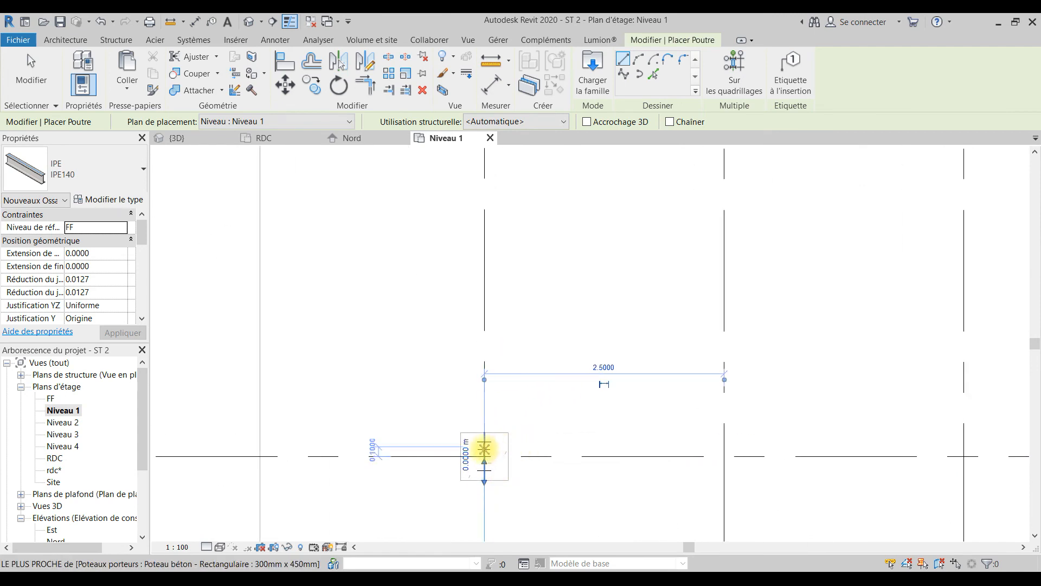
pyautogui.scroll(3, 486, 450)
pyautogui.click(484, 471)
pyautogui.scroll(-4, 488, 455)
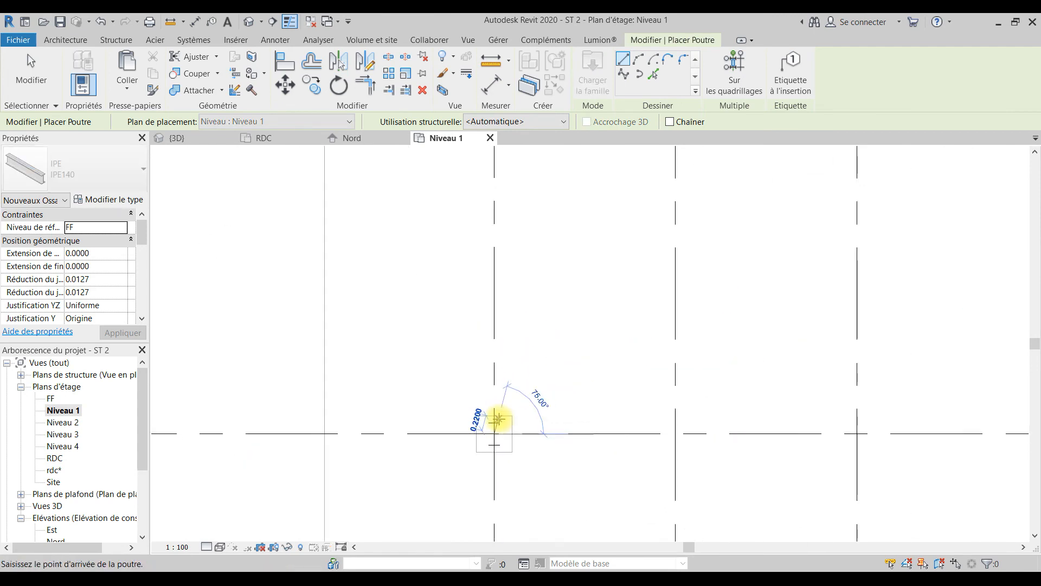
pyautogui.scroll(3, 496, 269)
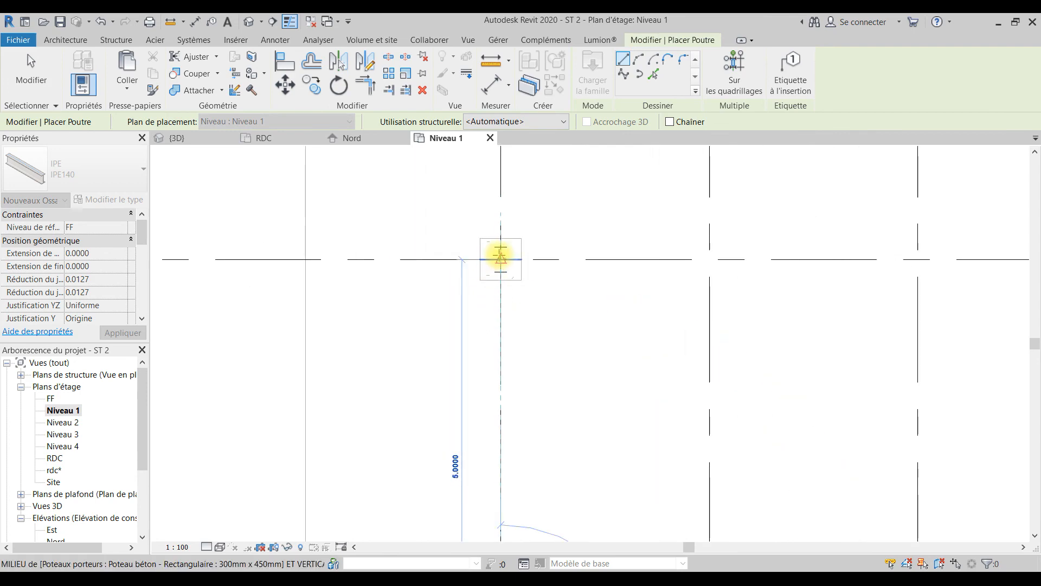
pyautogui.click(500, 258)
# Open the 3D view and examine the IPE140 beams linking the column bases around the building
pyautogui.click(978, 563)
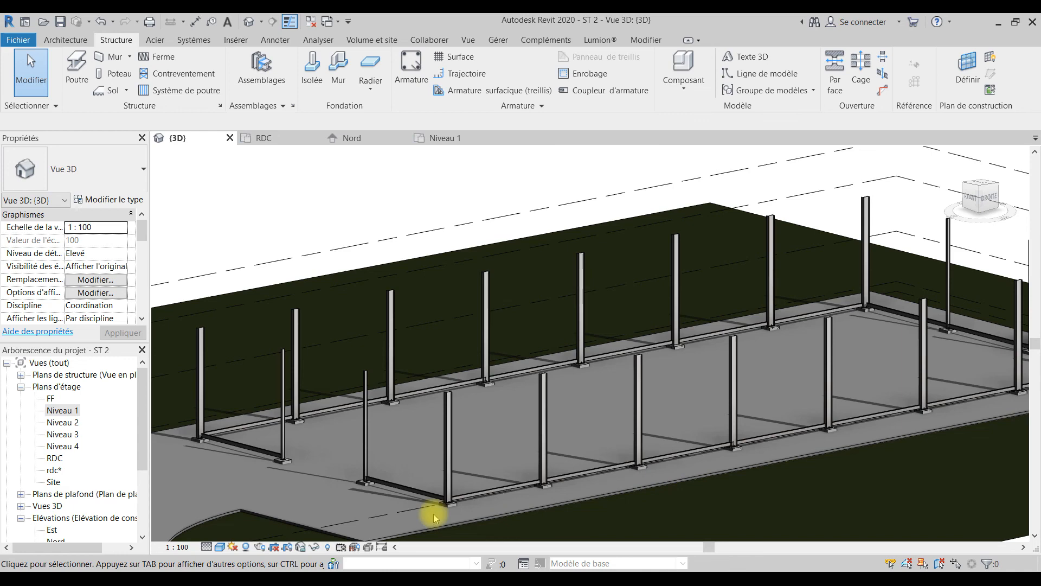
pyautogui.scroll(5, 425, 512)
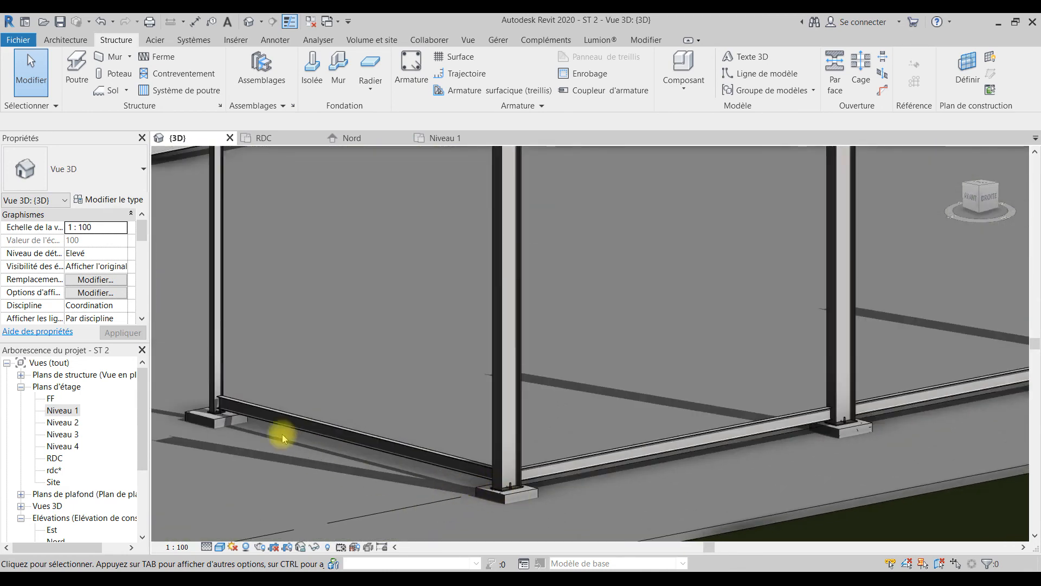
pyautogui.scroll(-5, 214, 403)
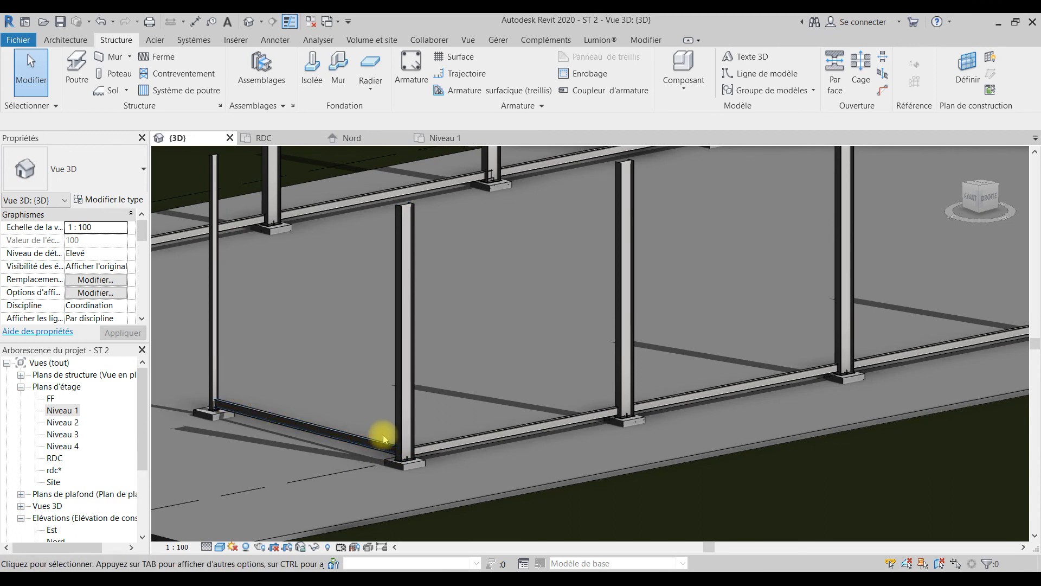
pyautogui.scroll(-3, 490, 430)
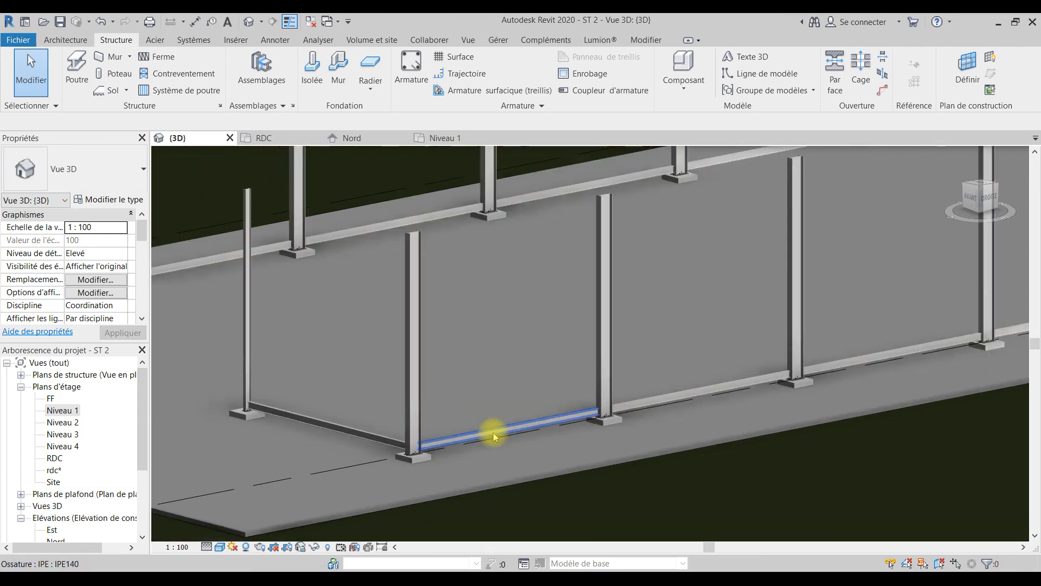
pyautogui.scroll(-4, 450, 413)
pyautogui.moveTo(339, 391); pyautogui.dragTo(440, 384, button='middle')
pyautogui.moveTo(634, 320); pyautogui.dragTo(512, 396, button='middle')
pyautogui.scroll(-2, 417, 314)
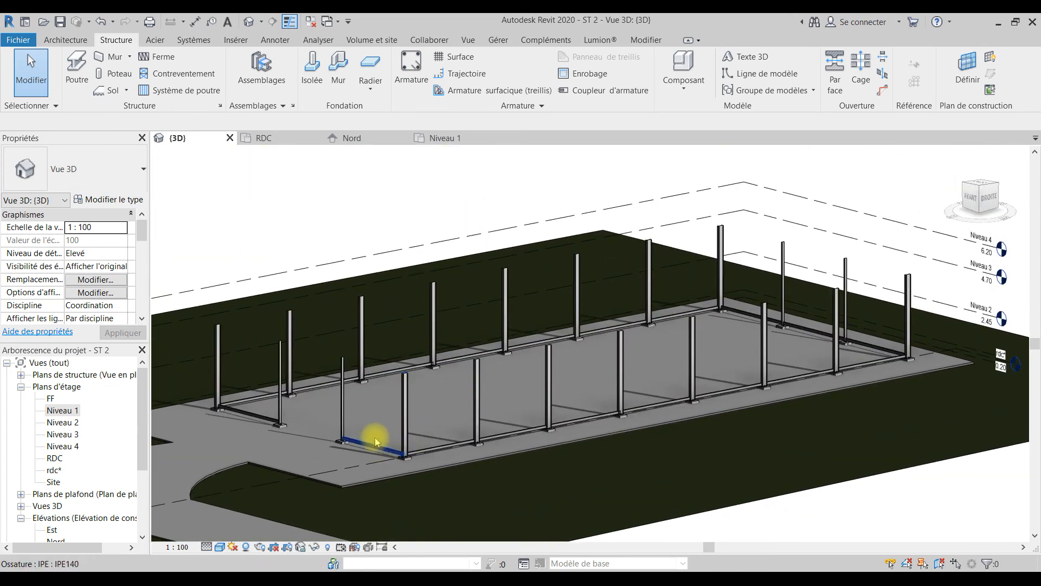
pyautogui.moveTo(206, 437); pyautogui.dragTo(261, 443, button='middle')
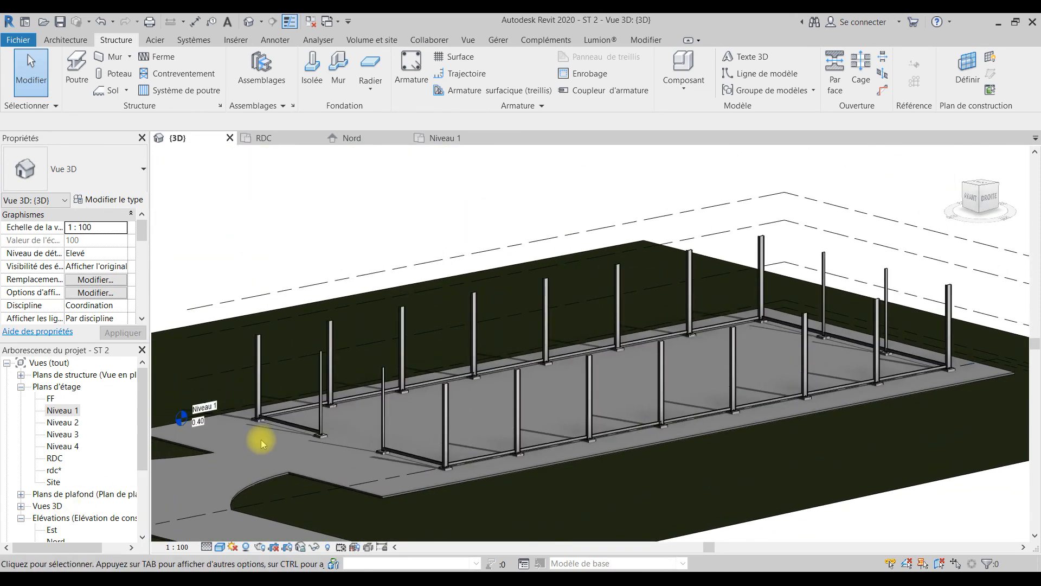